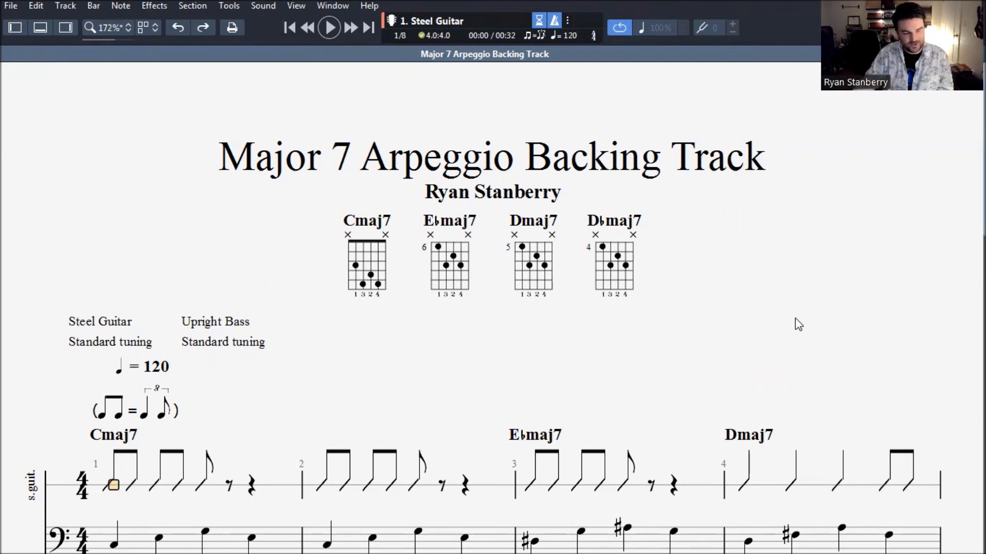
- Look through the Major 7 Arpeggio Backing Track score, from the chord diagrams to the last bar
{"action": "scroll", "coordinate": [805, 330], "scroll_direction": "down", "scroll_amount": 1}
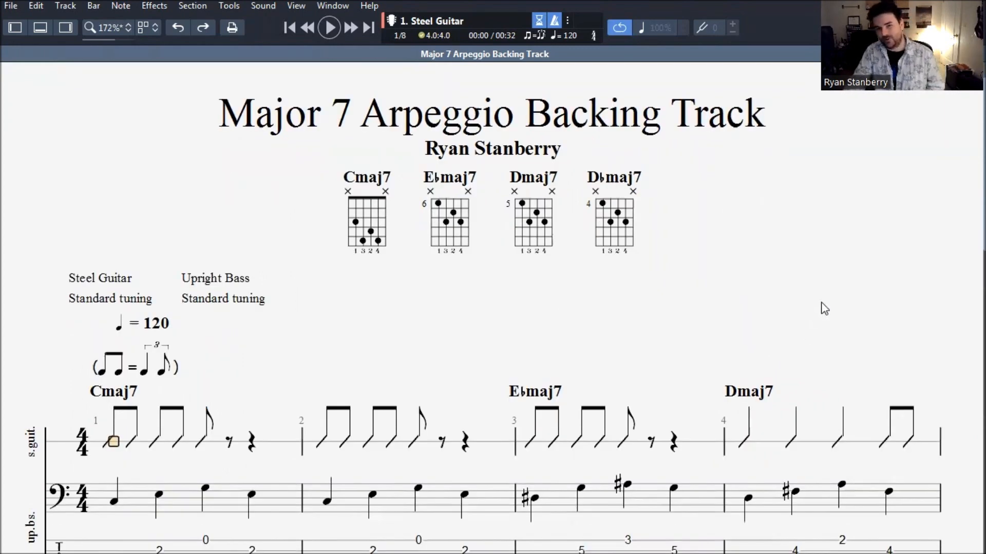
{"action": "scroll", "coordinate": [860, 255], "scroll_direction": "down", "scroll_amount": 5}
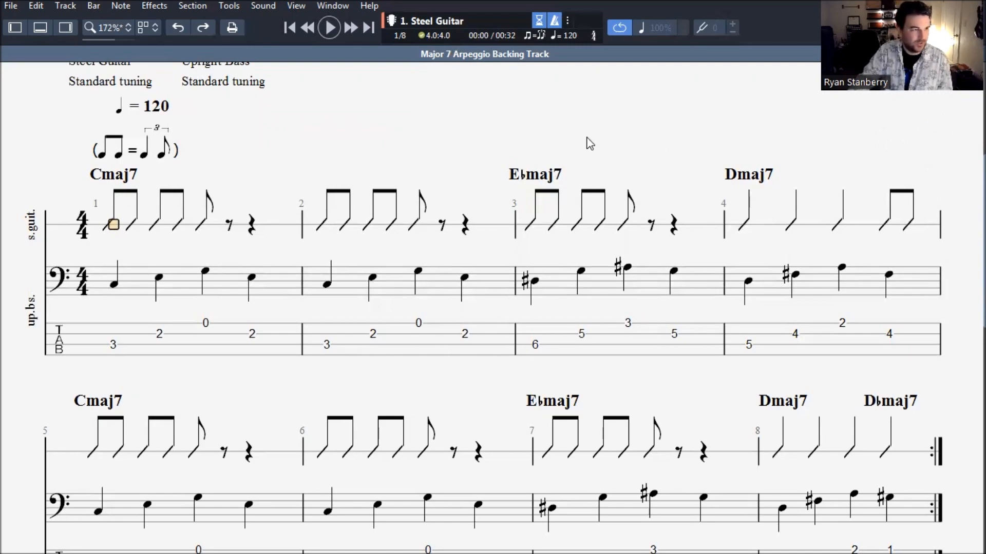
{"action": "scroll", "coordinate": [441, 123], "scroll_direction": "up", "scroll_amount": 5}
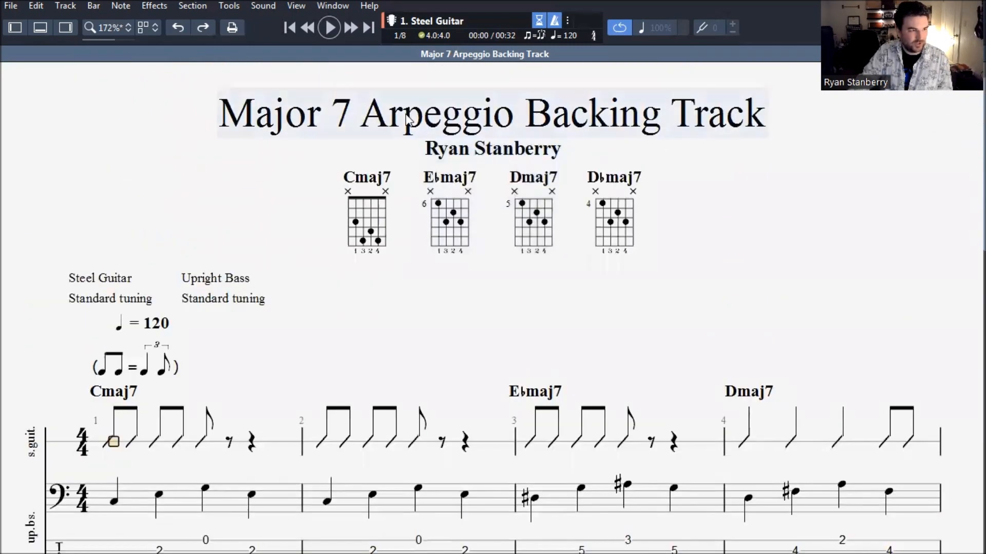
{"action": "scroll", "coordinate": [312, 249], "scroll_direction": "down", "scroll_amount": 3}
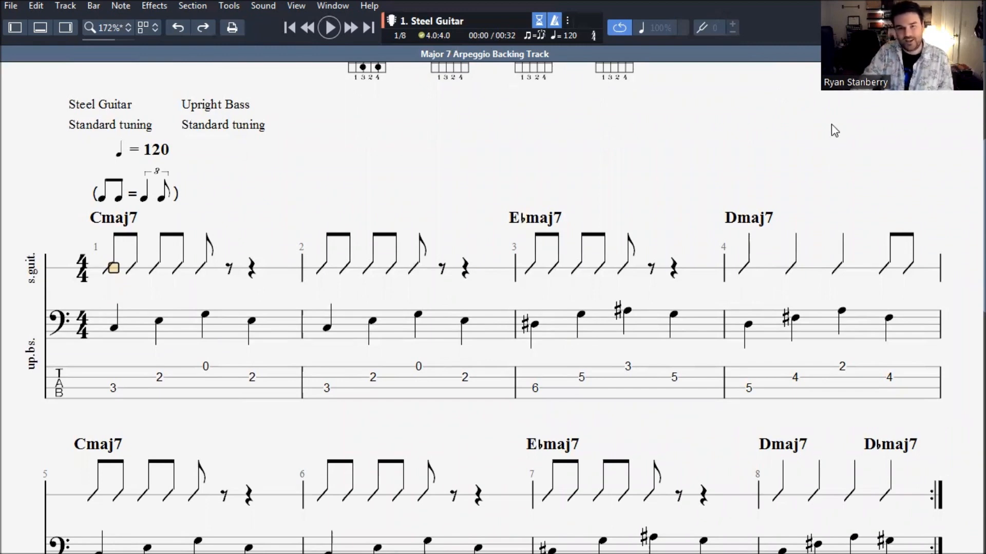
{"action": "scroll", "coordinate": [669, 187], "scroll_direction": "up", "scroll_amount": 3}
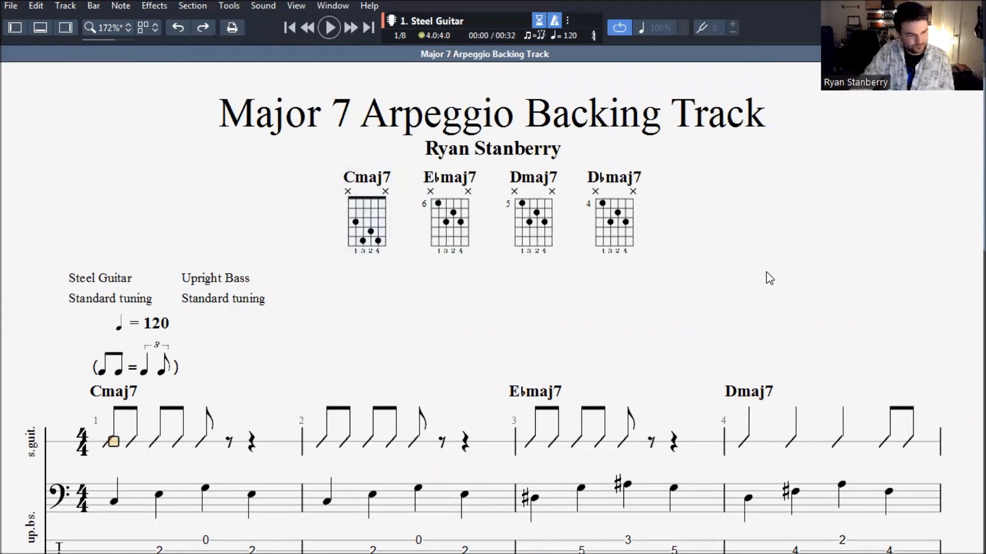
{"action": "scroll", "coordinate": [769, 277], "scroll_direction": "down", "scroll_amount": 5}
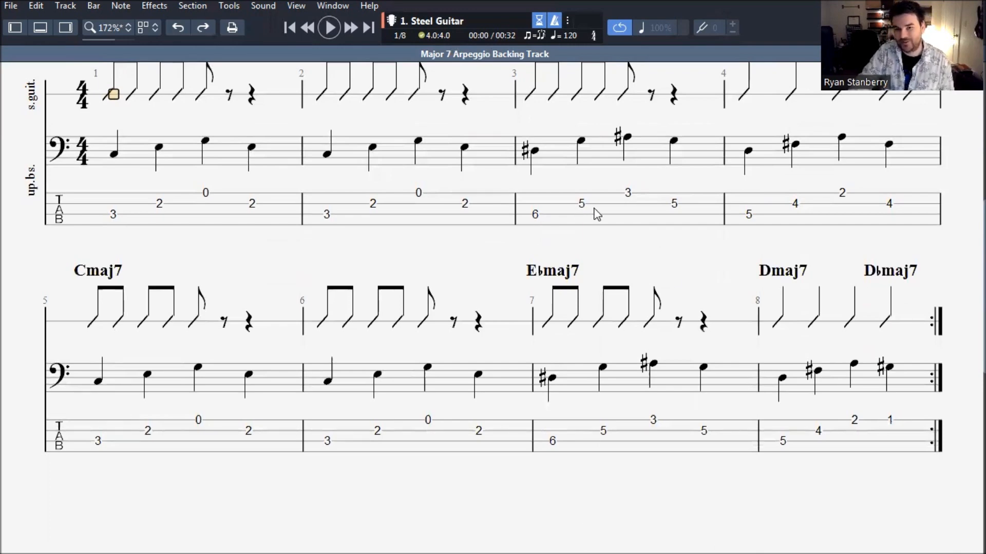
{"action": "scroll", "coordinate": [648, 167], "scroll_direction": "up", "scroll_amount": 6}
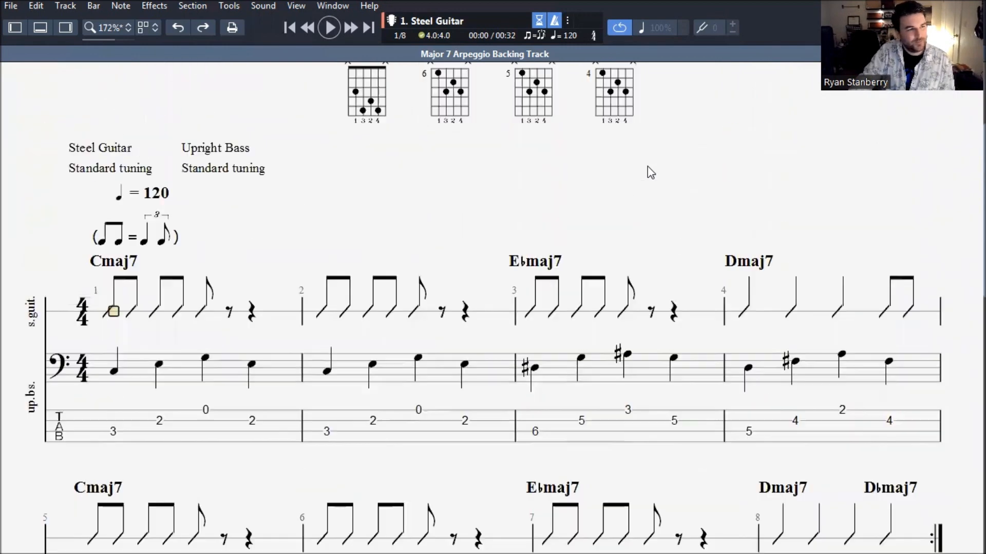
- Create a new score with a Jazz electric guitar track that uses slash notation only, without tablature or standard notation
{"action": "left_click", "coordinate": [4, 6]}
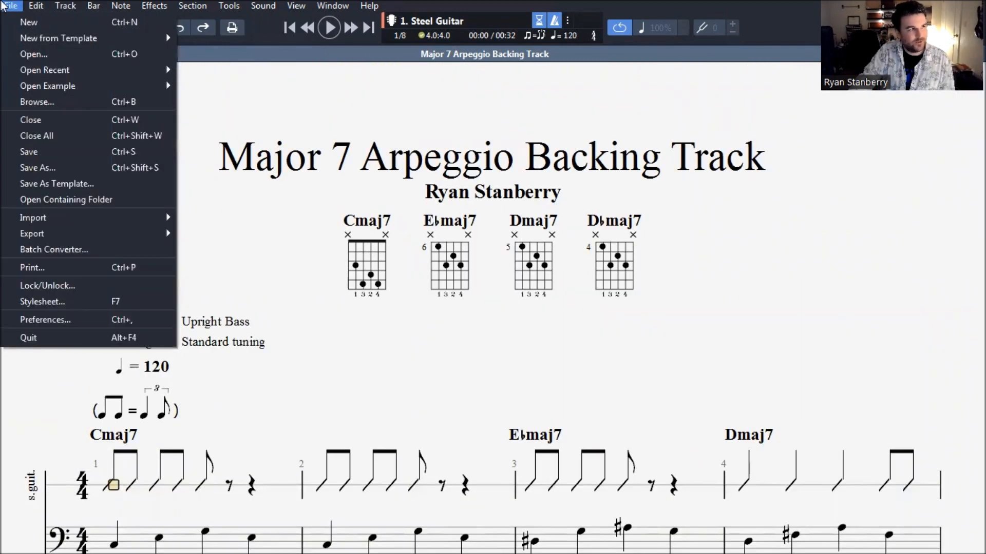
{"action": "left_click", "coordinate": [27, 23]}
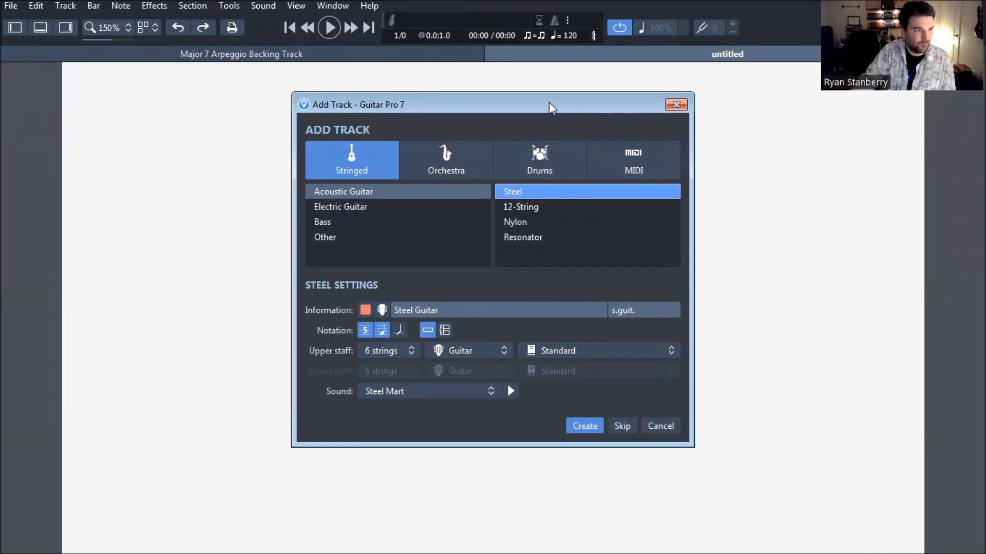
{"action": "left_click_drag", "start_coordinate": [552, 106], "coordinate": [497, 135]}
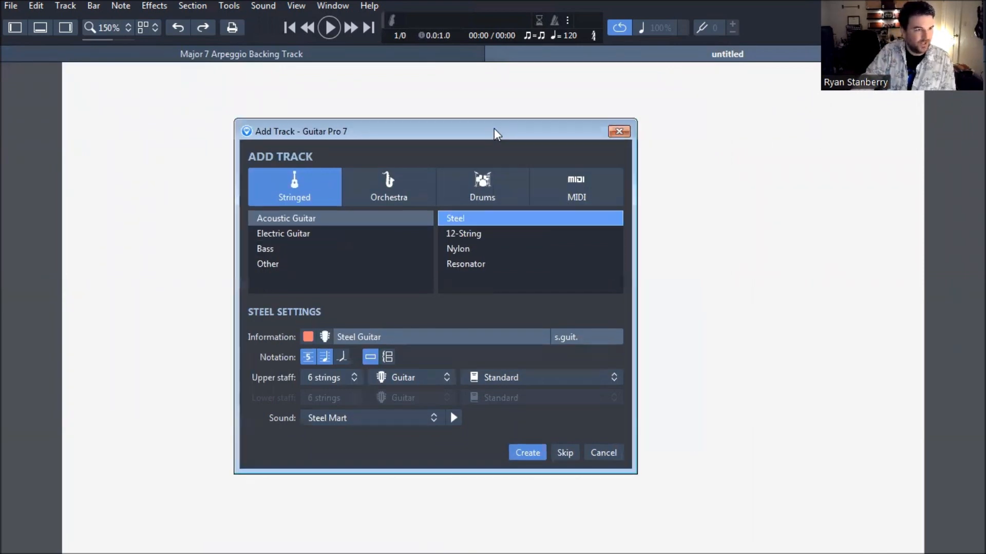
{"action": "left_click", "coordinate": [324, 232]}
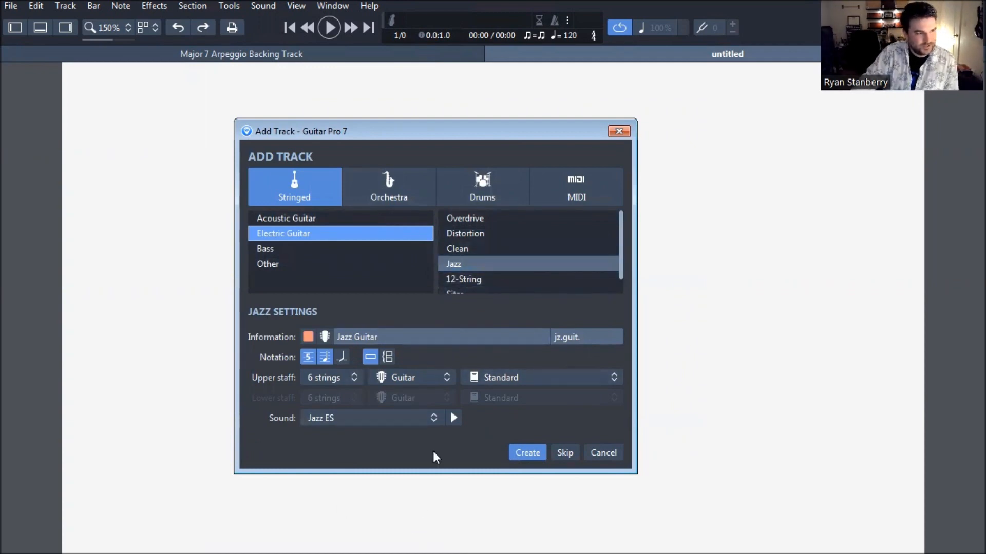
{"action": "left_click", "coordinate": [342, 358]}
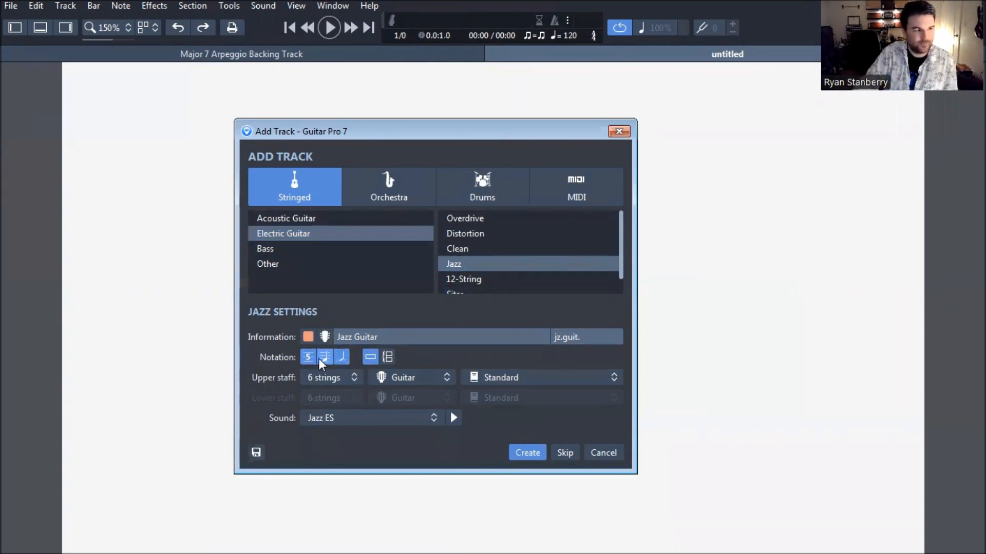
{"action": "left_click", "coordinate": [325, 360]}
{"action": "left_click", "coordinate": [308, 357]}
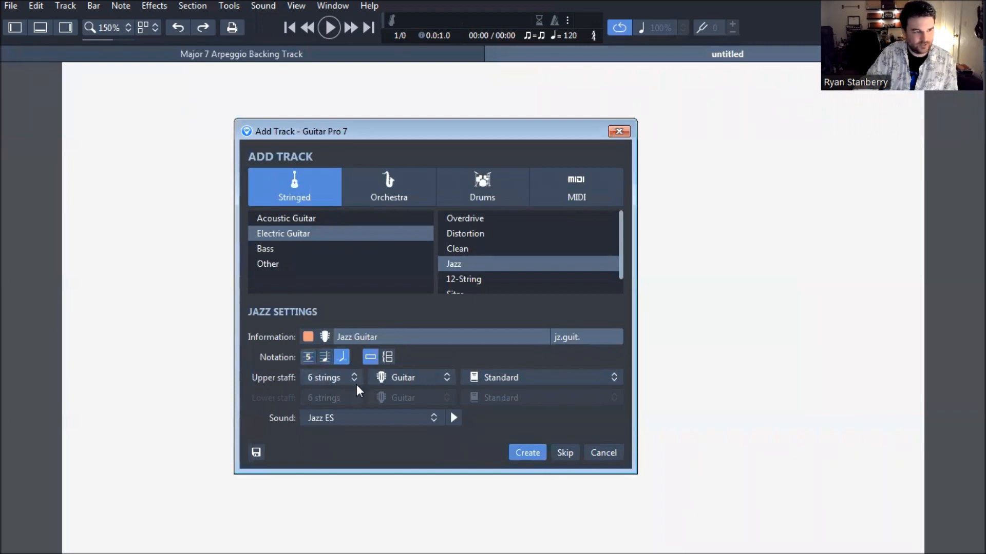
{"action": "left_click", "coordinate": [529, 453]}
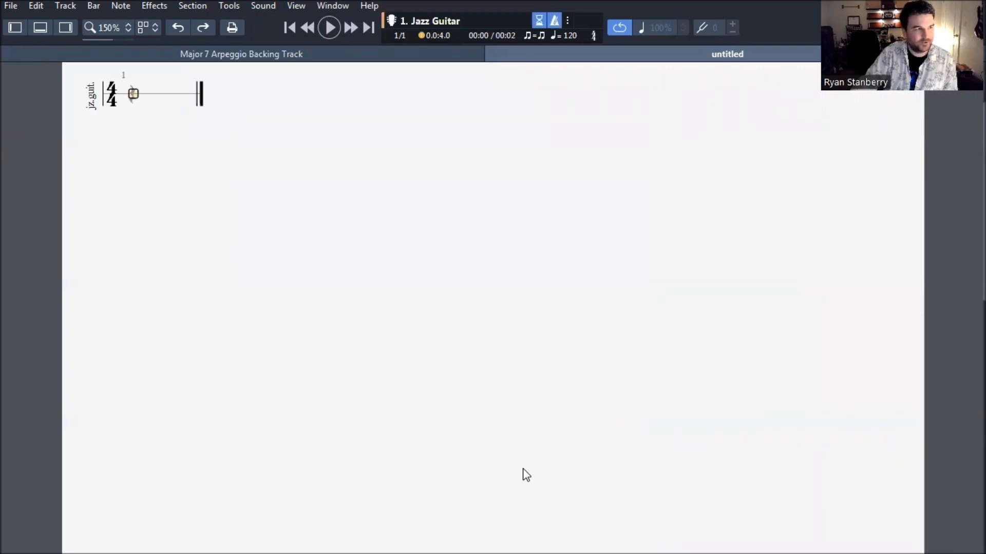
- Following the reference score, add a Cmaj7 chord to the new score's first beat, fretted x-3-5-4-5-x from the low string
{"action": "left_click", "coordinate": [370, 59]}
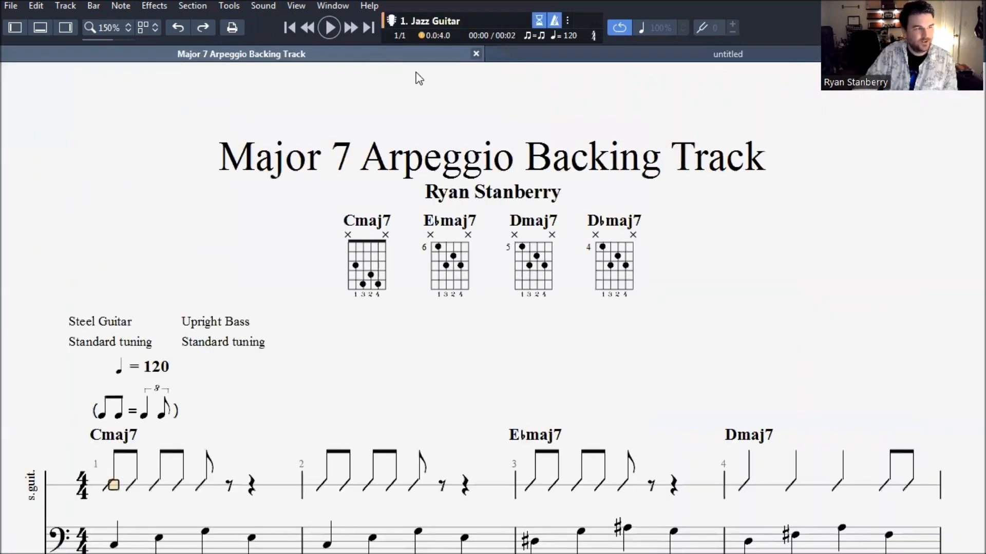
{"action": "scroll", "coordinate": [257, 349], "scroll_direction": "down", "scroll_amount": 3}
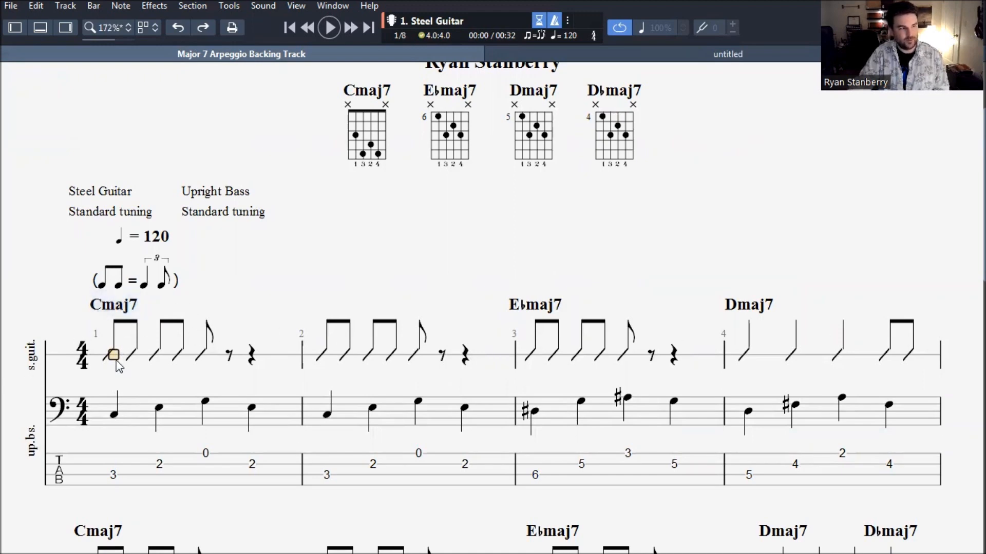
{"action": "left_click", "coordinate": [750, 54]}
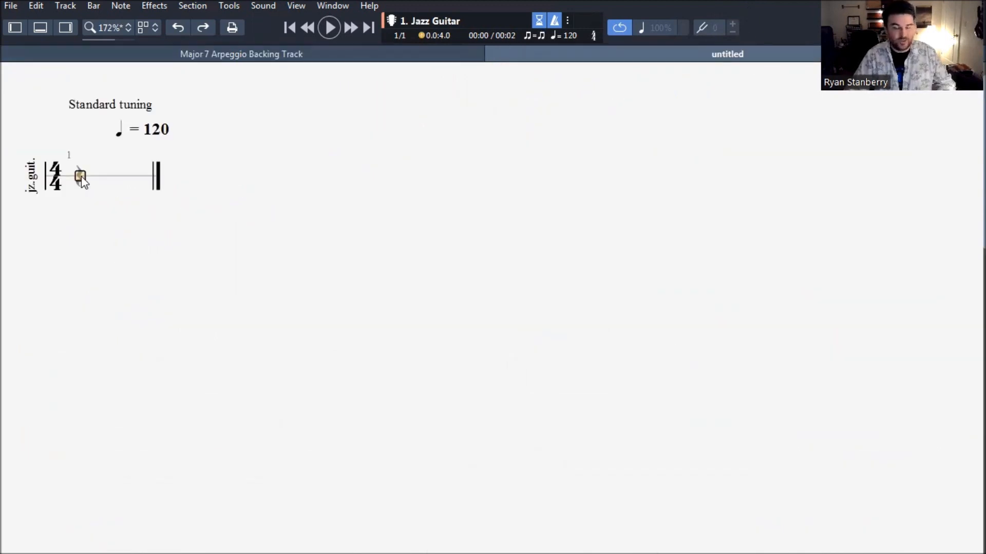
{"action": "key", "text": "a"}
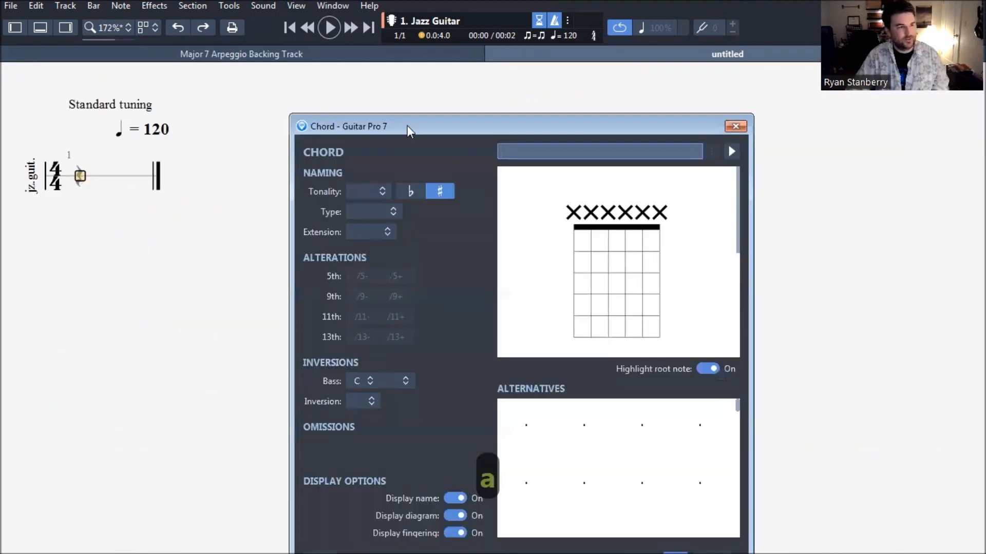
{"action": "left_click_drag", "start_coordinate": [547, 128], "coordinate": [638, 50]}
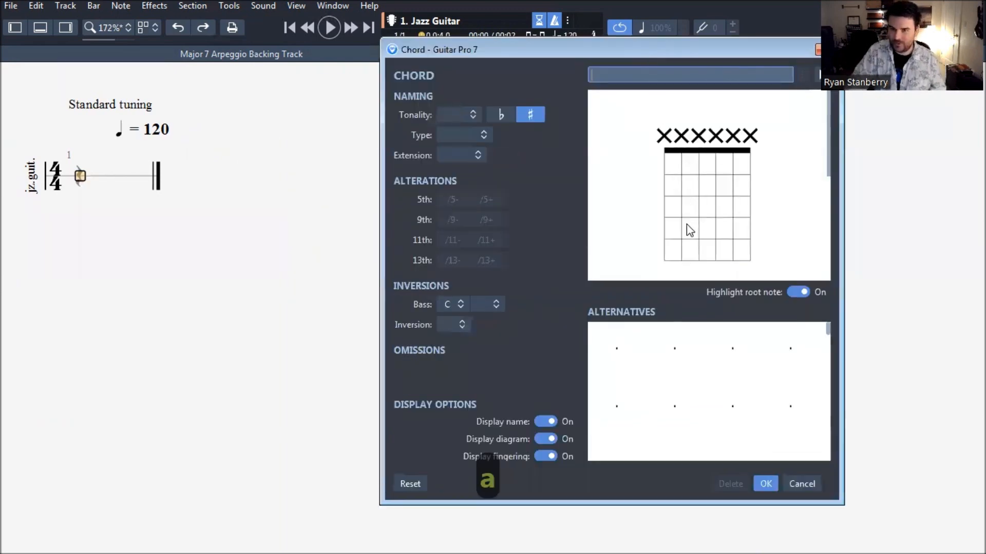
{"action": "left_click", "coordinate": [449, 114]}
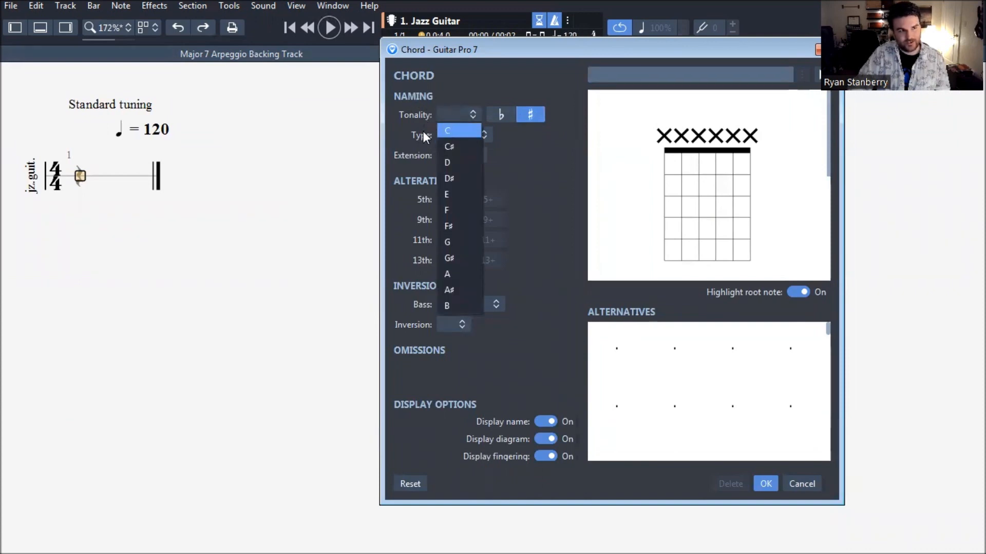
{"action": "left_click", "coordinate": [508, 83]}
{"action": "left_click", "coordinate": [681, 207]}
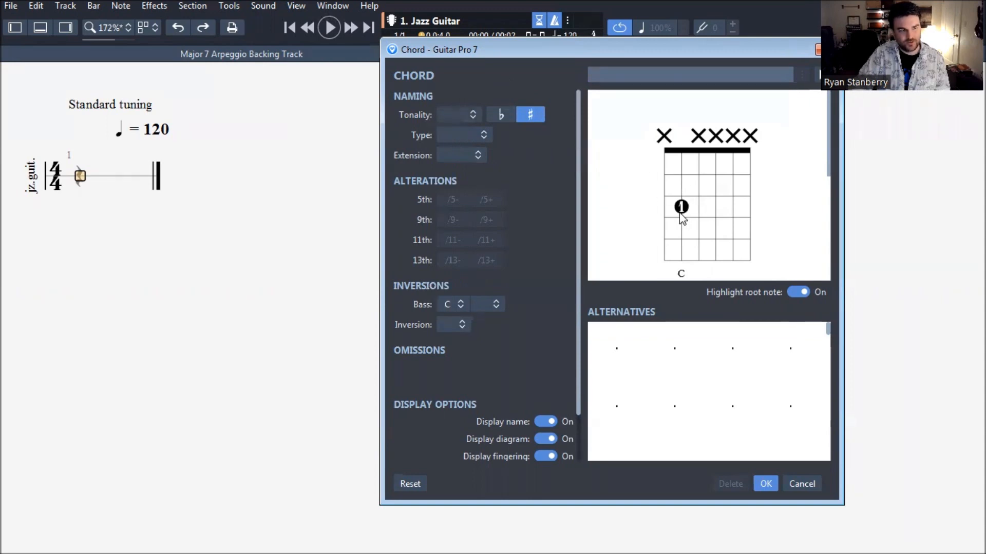
{"action": "left_click", "coordinate": [698, 250]}
{"action": "left_click", "coordinate": [716, 228]}
{"action": "left_click", "coordinate": [733, 250]}
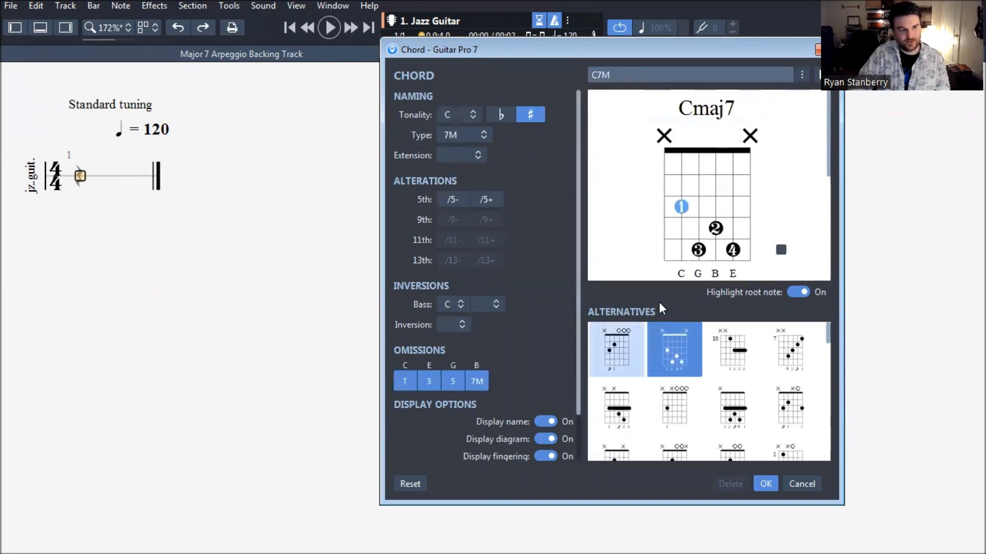
{"action": "left_click", "coordinate": [766, 484]}
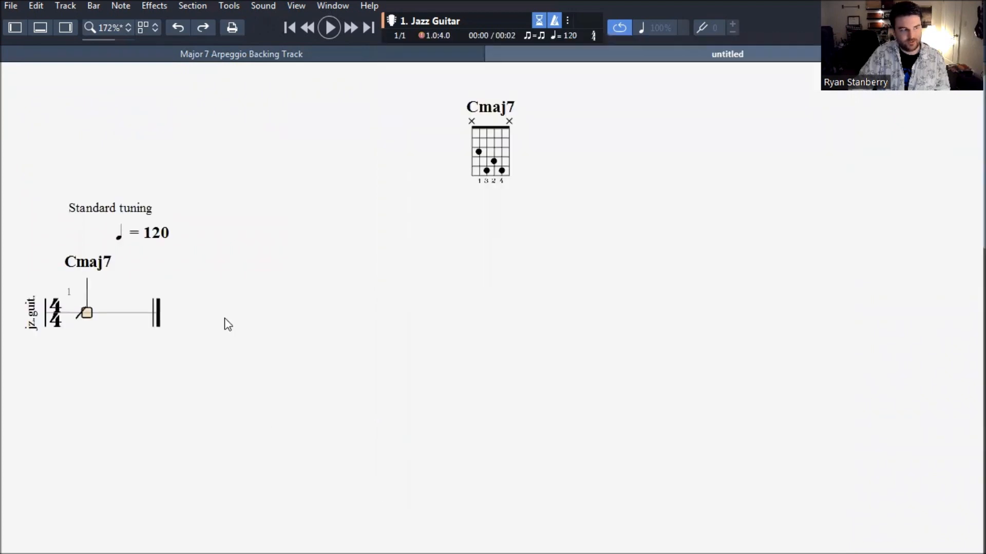
- Change the Cmaj7 slash to an eighth note and repeat it until bar 1 has five eighth-note slashes
{"action": "left_click", "coordinate": [87, 314]}
{"action": "left_click", "coordinate": [87, 311]}
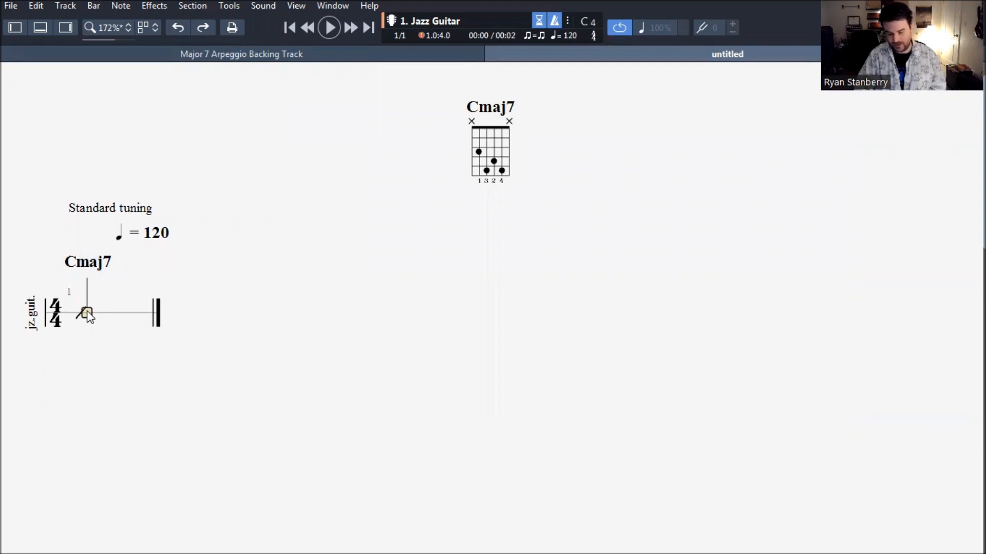
{"action": "key", "text": "minus"}
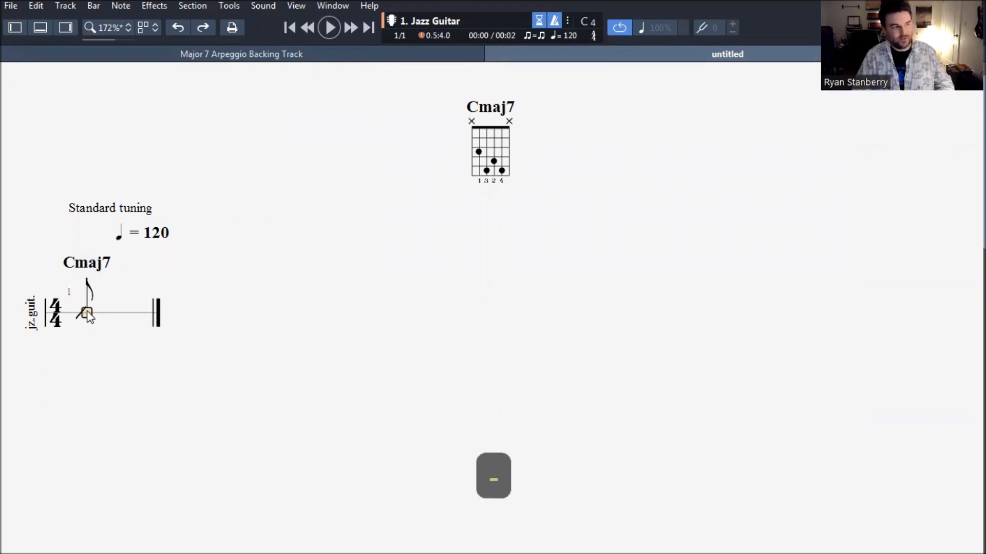
{"action": "key", "text": "c"}
{"action": "key", "text": "c"}
{"action": "key", "text": "c"}
{"action": "key", "text": "c"}
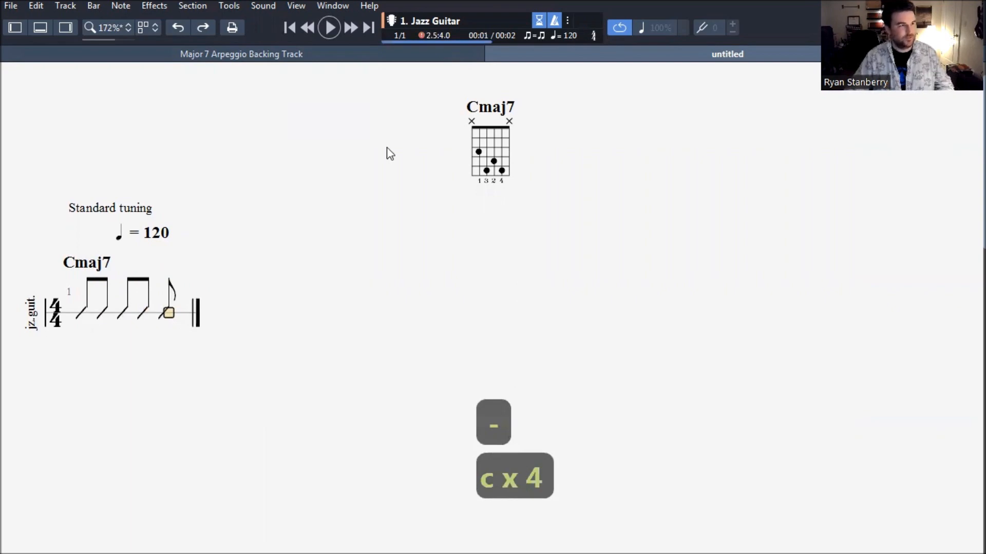
- Check the rhythm in the reference score and add an eighth rest after the fifth slash in the new score
{"action": "left_click", "coordinate": [356, 54]}
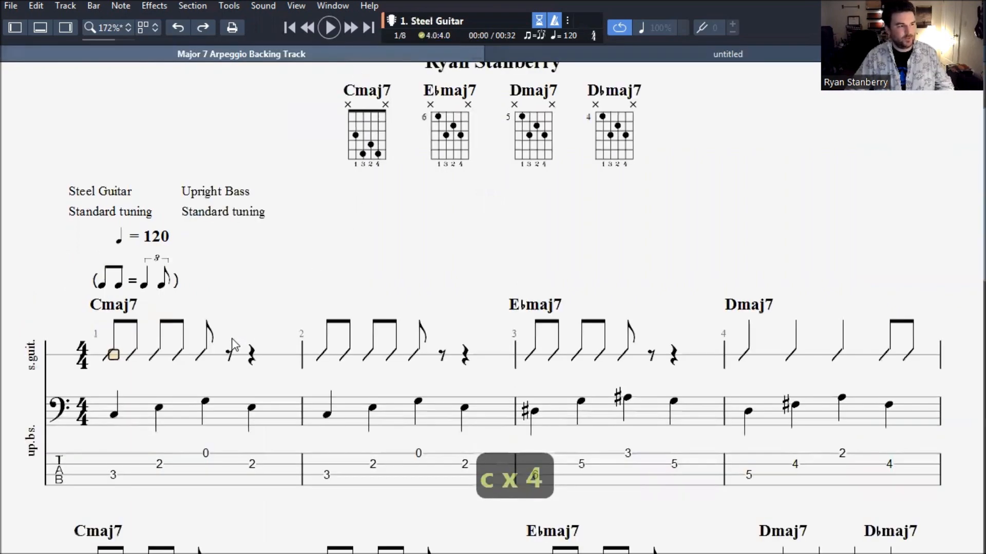
{"action": "left_click", "coordinate": [679, 58]}
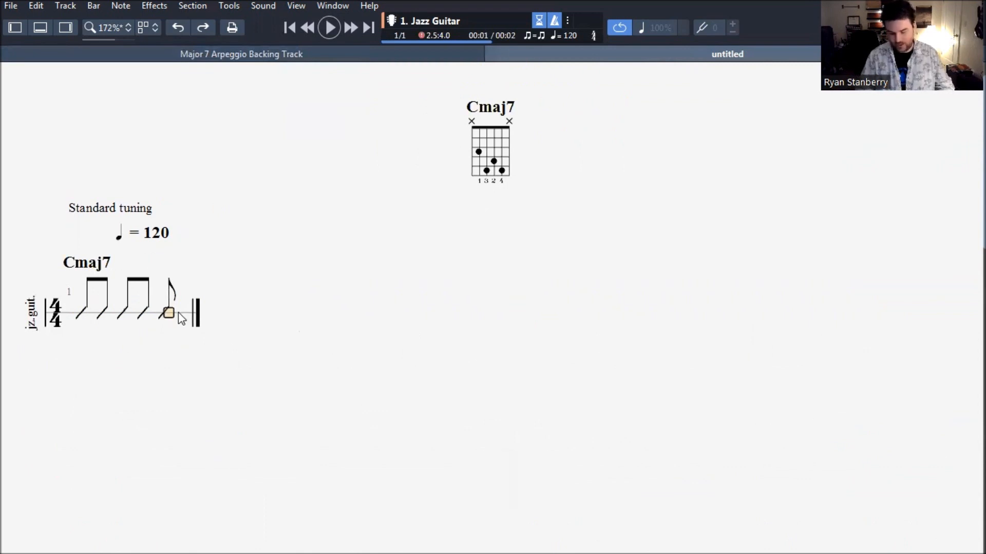
{"action": "key", "text": "Right"}
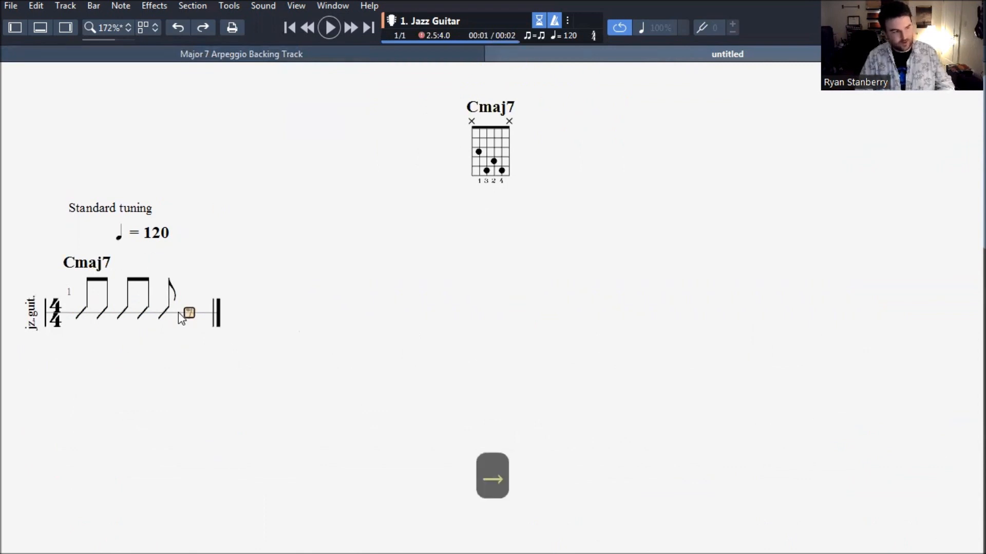
{"action": "key", "text": "r"}
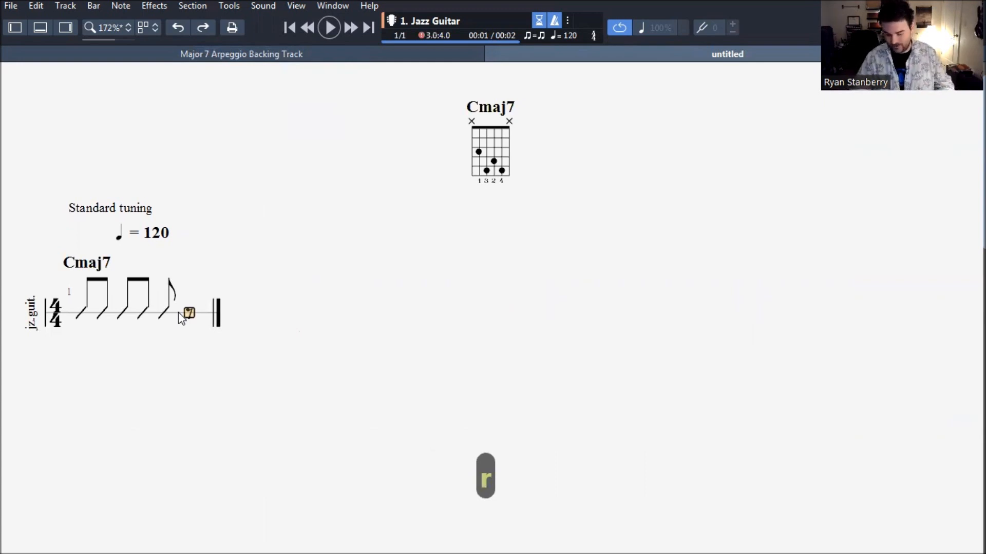
- Try switching the new rest between quarter and eighth durations, ending on an eighth rest
{"action": "key", "text": "plus"}
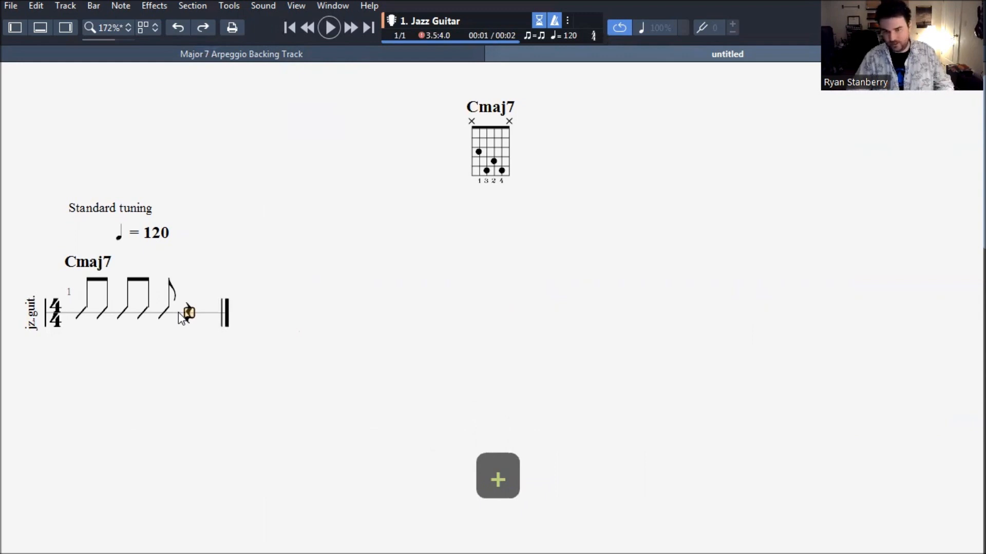
{"action": "key", "text": "minus"}
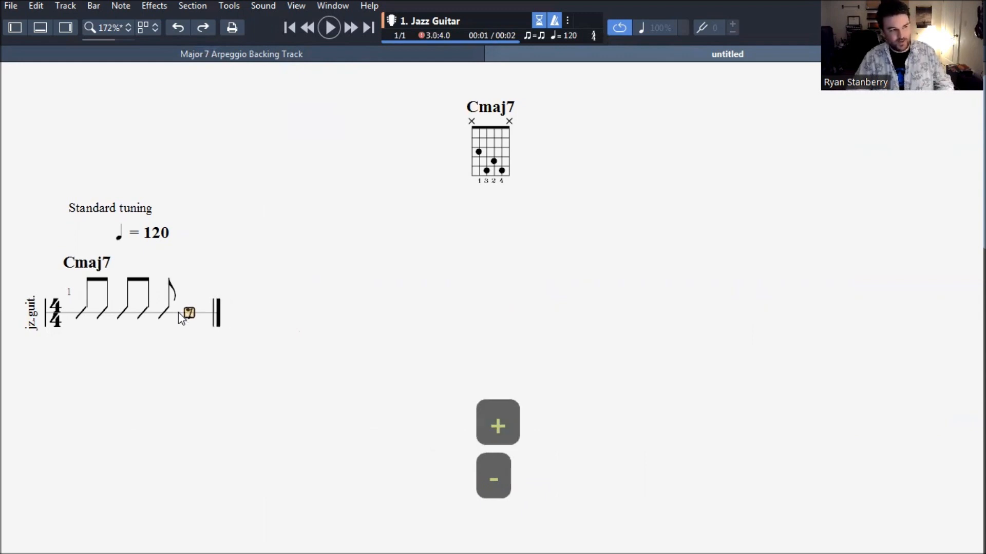
{"action": "key", "text": "plus"}
{"action": "key", "text": "minus"}
{"action": "key", "text": "plus"}
{"action": "key", "text": "minus"}
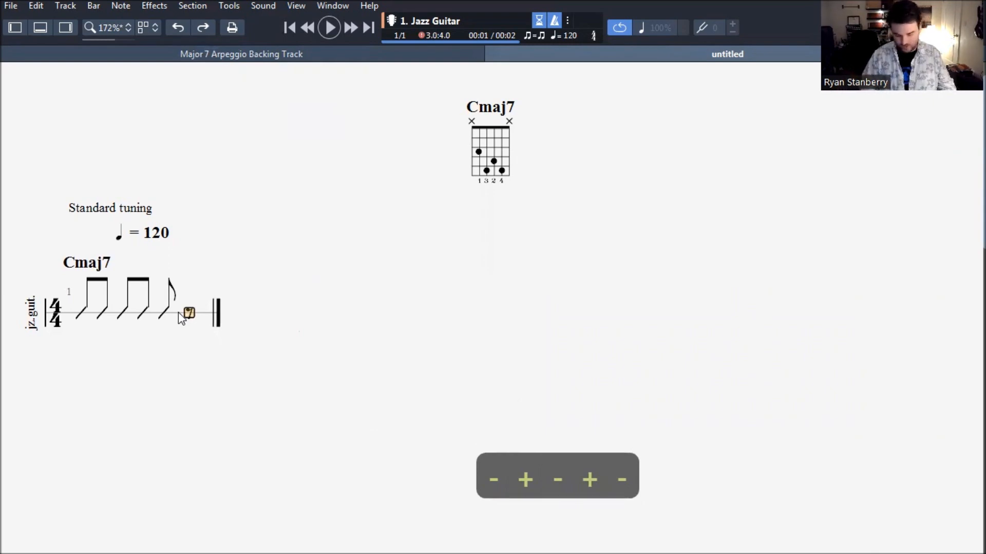
- Complete bar 1 of the new score with a quarter rest following the eighth rest
{"action": "key", "text": "Right"}
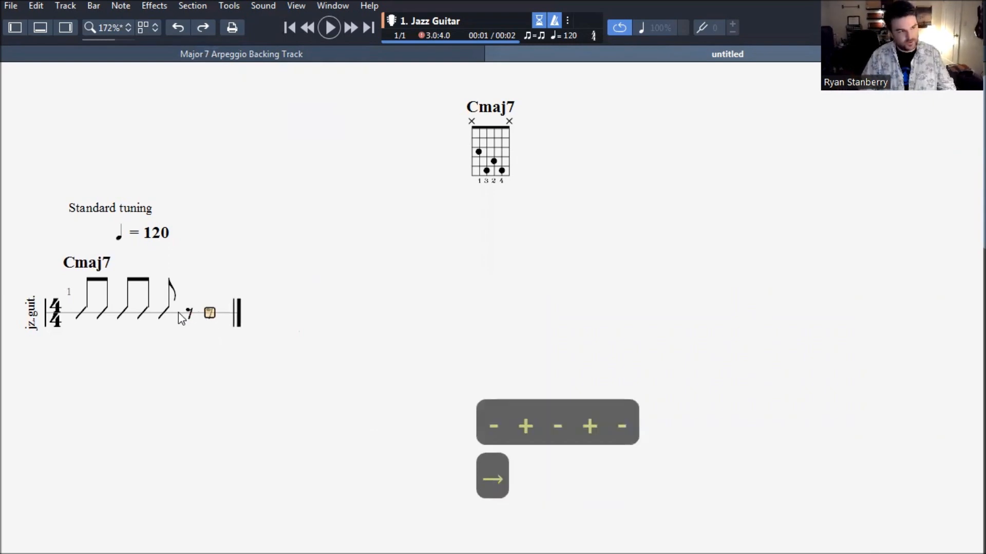
{"action": "key", "text": "r"}
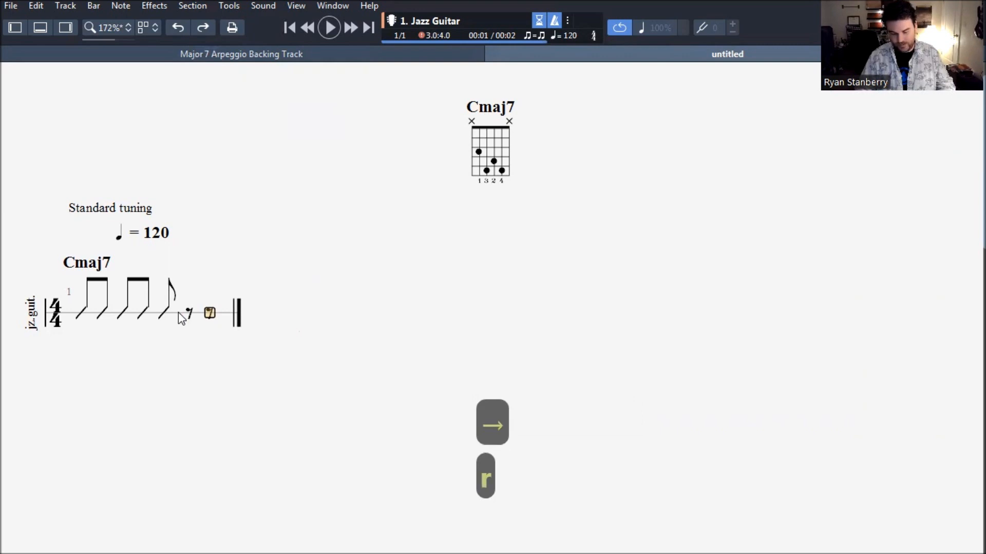
{"action": "key", "text": "plus"}
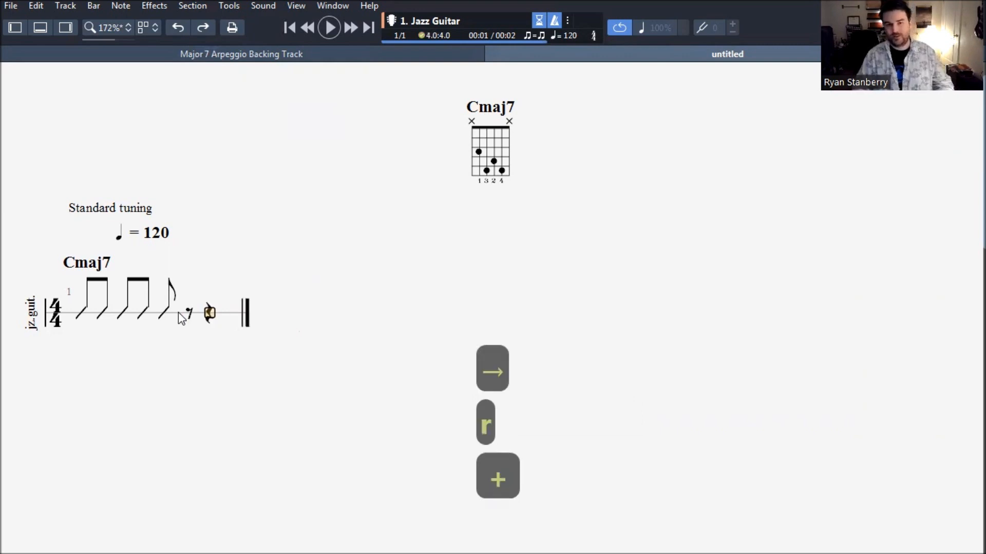
- Check bar 2 in the reference score and copy the whole of bar 1 into bar 2 of the new score
{"action": "left_click", "coordinate": [440, 57]}
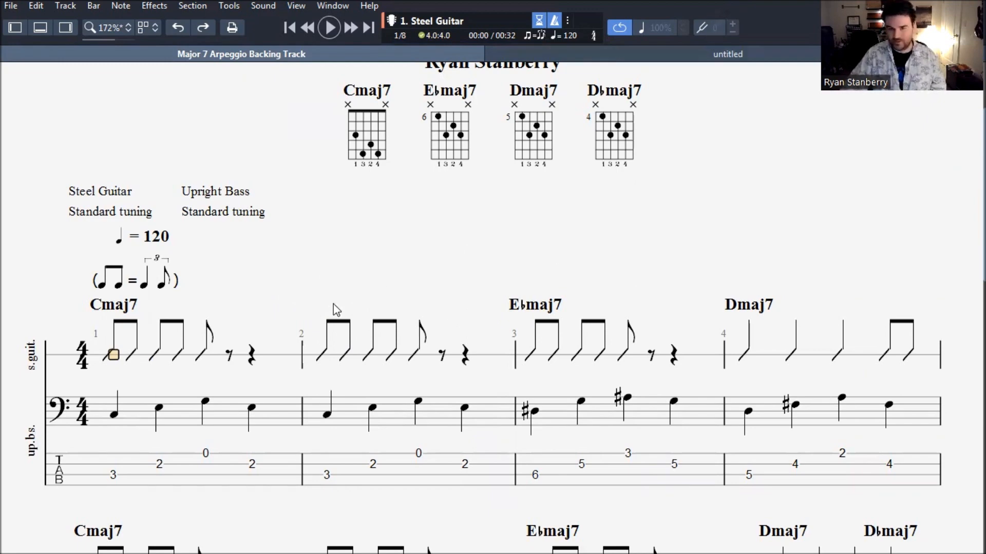
{"action": "left_click", "coordinate": [728, 54]}
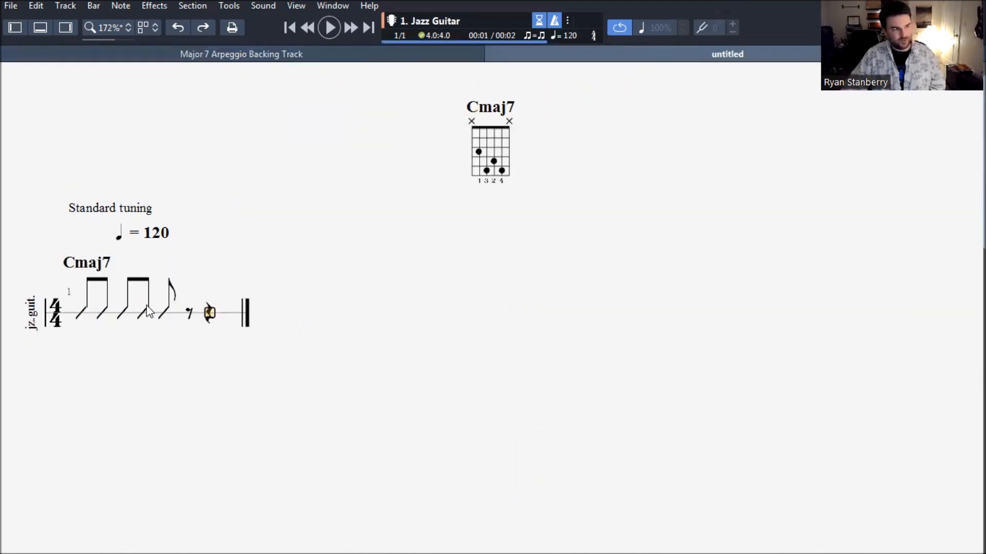
{"action": "key", "text": "ctrl+a"}
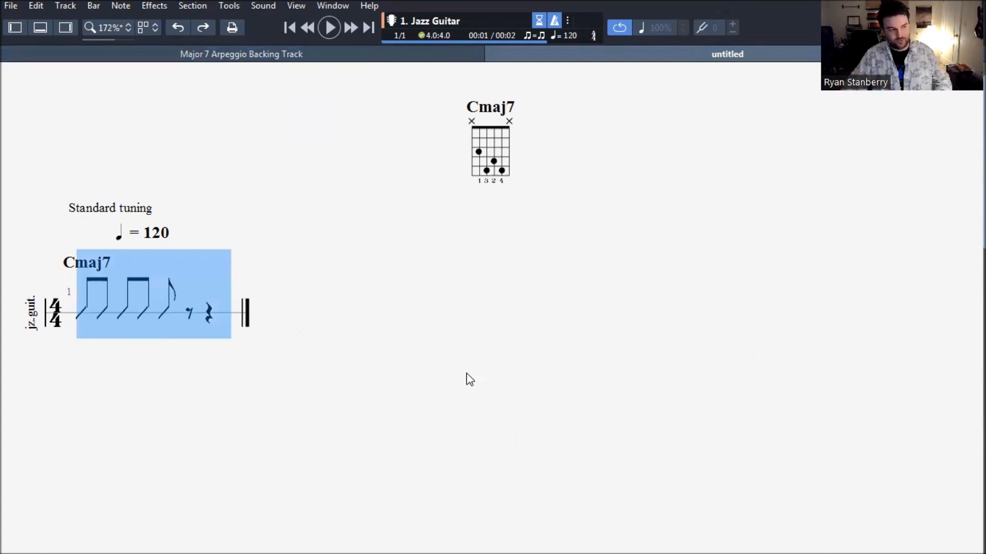
{"action": "key", "text": "ctrl+c"}
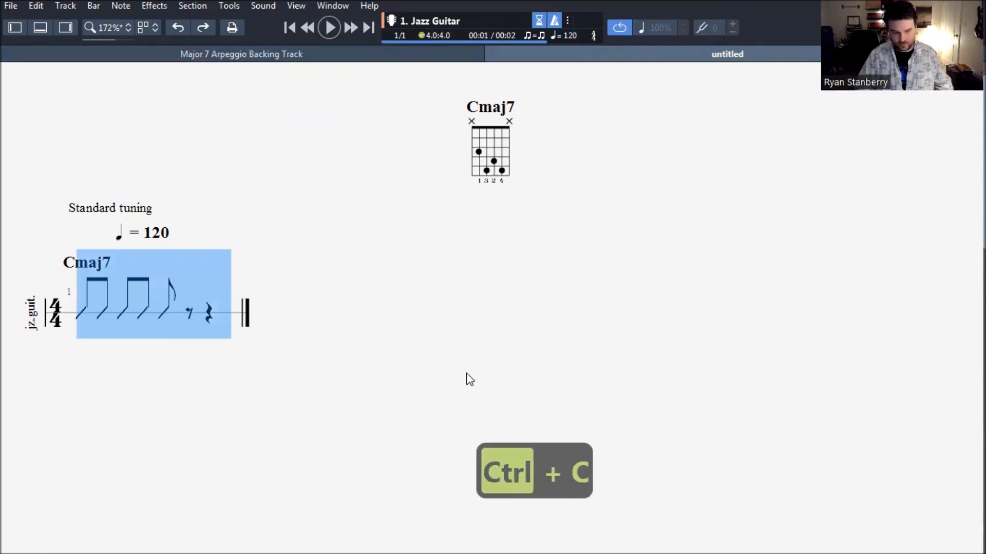
{"action": "key", "text": "Right"}
{"action": "key", "text": "ctrl+v"}
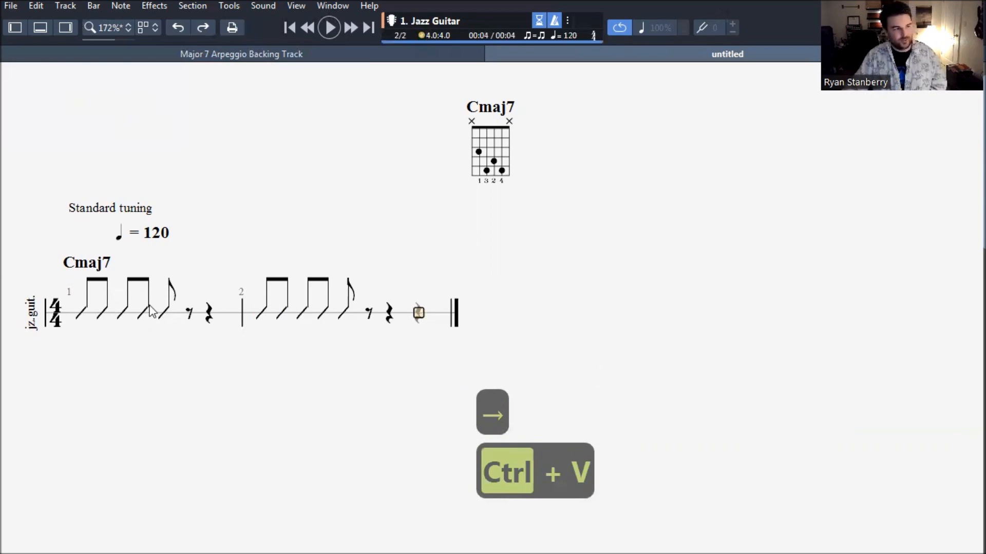
- Following the reference score, add an E♭maj7 chord at the start of bar 3, fretted x-6-8-7-8-x from the low string
{"action": "left_click", "coordinate": [477, 55]}
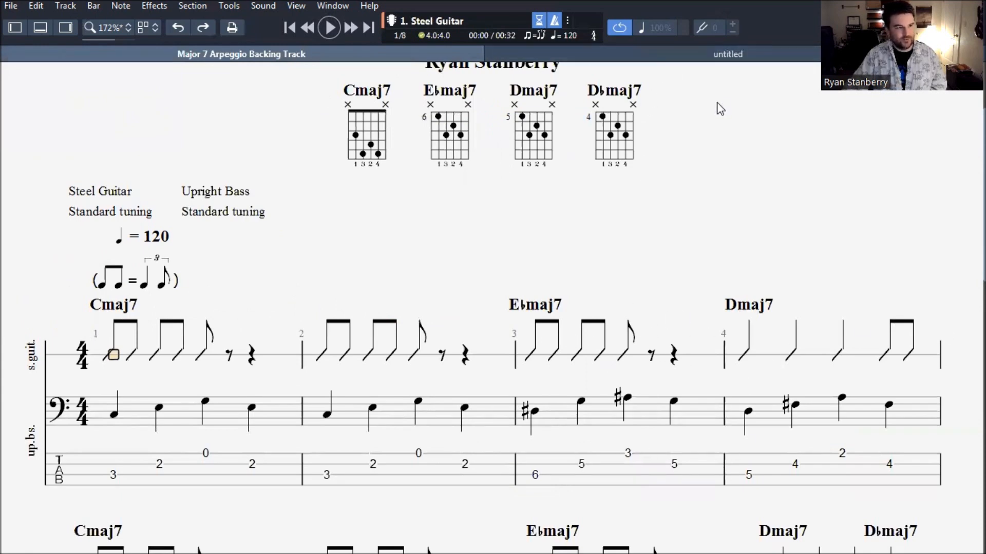
{"action": "left_click", "coordinate": [729, 54]}
{"action": "key", "text": "a"}
{"action": "left_click", "coordinate": [682, 165]}
{"action": "scroll", "coordinate": [796, 176], "scroll_direction": "down", "scroll_amount": 3}
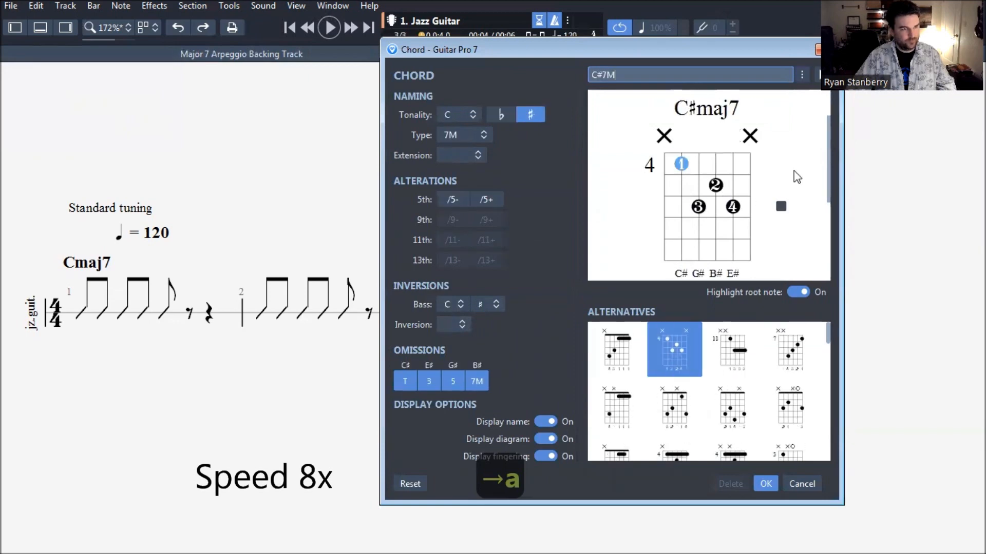
{"action": "left_click", "coordinate": [501, 114]}
{"action": "left_click", "coordinate": [765, 485]}
- Fill bar 3 with five eighth-note E♭maj7 slashes, an eighth rest and a quarter rest
{"action": "key", "text": "minus"}
{"action": "key", "text": "c"}
{"action": "key", "text": "c"}
{"action": "key", "text": "c"}
{"action": "key", "text": "c"}
{"action": "key", "text": "Right"}
{"action": "key", "text": "r"}
{"action": "key", "text": "Right"}
{"action": "key", "text": "r"}
{"action": "key", "text": "plus"}
- Following the reference score, add a Dmaj7 chord at the start of bar 4, fretted x-5-7-6-7-x from the low string
{"action": "key", "text": "Right"}
{"action": "left_click", "coordinate": [462, 54]}
{"action": "left_click", "coordinate": [729, 54]}
{"action": "key", "text": "a"}
{"action": "left_click", "coordinate": [681, 163]}
{"action": "left_click", "coordinate": [698, 206]}
{"action": "left_click", "coordinate": [716, 185]}
{"action": "left_click", "coordinate": [734, 206]}
{"action": "left_click", "coordinate": [766, 483]}
- Repeat the Dmaj7 slash so bar 4 has three quarter notes followed by two eighth notes
{"action": "key", "text": "c"}
{"action": "key", "text": "c"}
{"action": "key", "text": "c"}
{"action": "key", "text": "minus"}
{"action": "key", "text": "c"}
- Compare bars 1–4 with 5–8 in the reference, and copy the new score's music from bar 1 through bar 4's third slash
{"action": "left_click", "coordinate": [392, 57]}
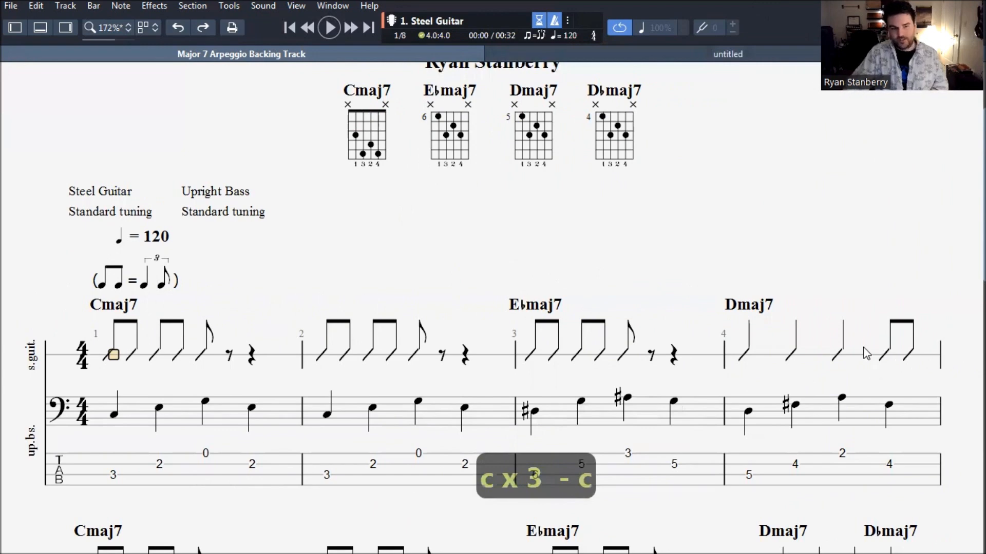
{"action": "scroll", "coordinate": [782, 171], "scroll_direction": "down", "scroll_amount": 3}
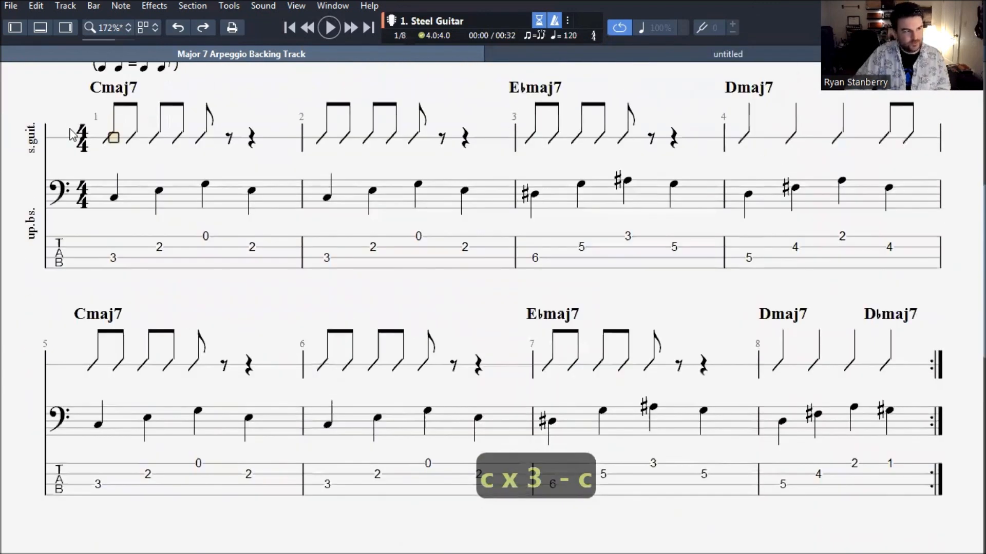
{"action": "scroll", "coordinate": [326, 180], "scroll_direction": "down", "scroll_amount": 1}
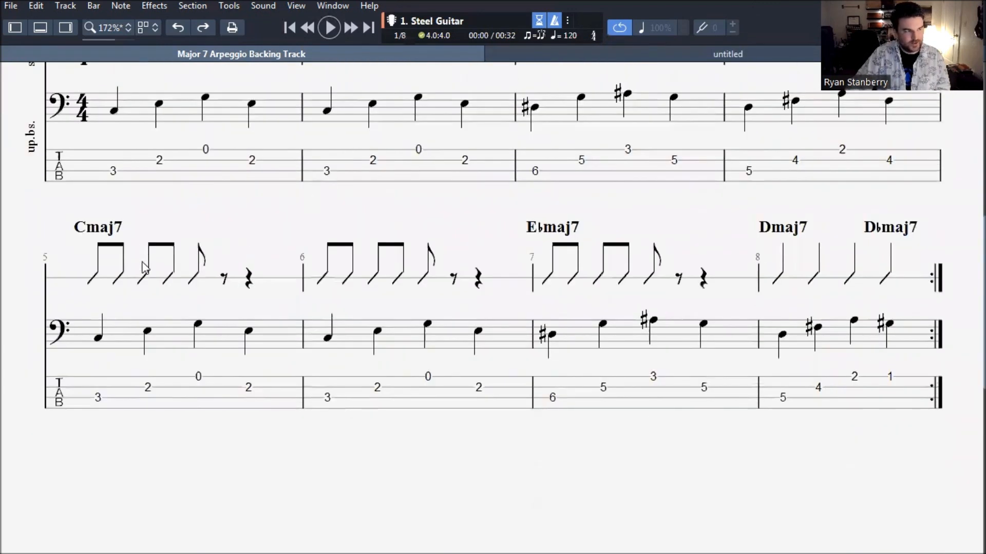
{"action": "scroll", "coordinate": [492, 257], "scroll_direction": "up", "scroll_amount": 2}
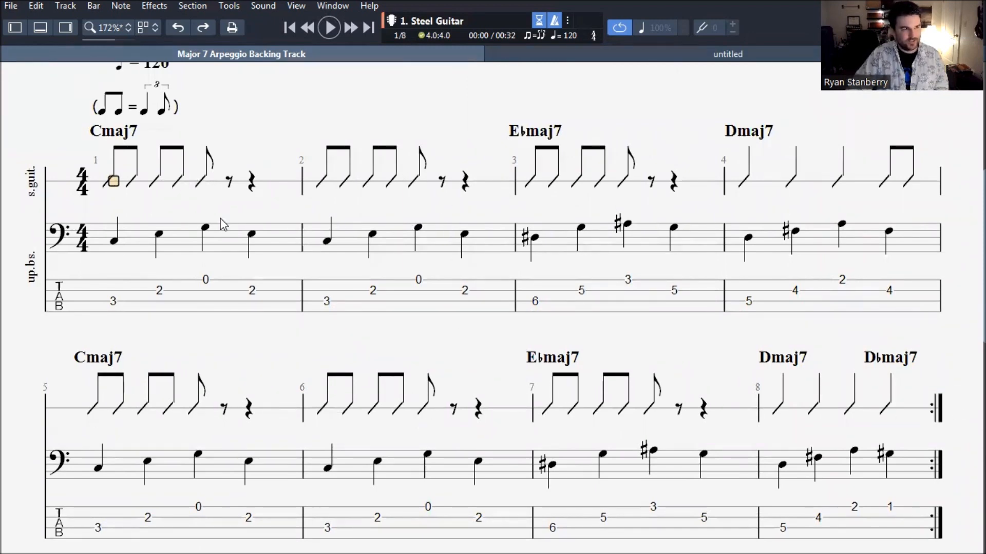
{"action": "left_click_drag", "start_coordinate": [117, 180], "coordinate": [840, 175]}
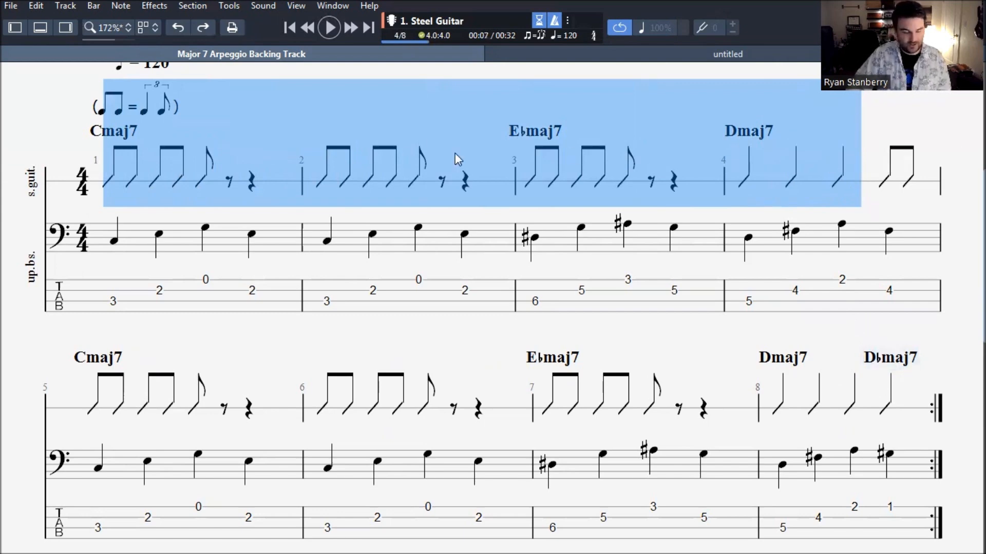
{"action": "left_click", "coordinate": [742, 59]}
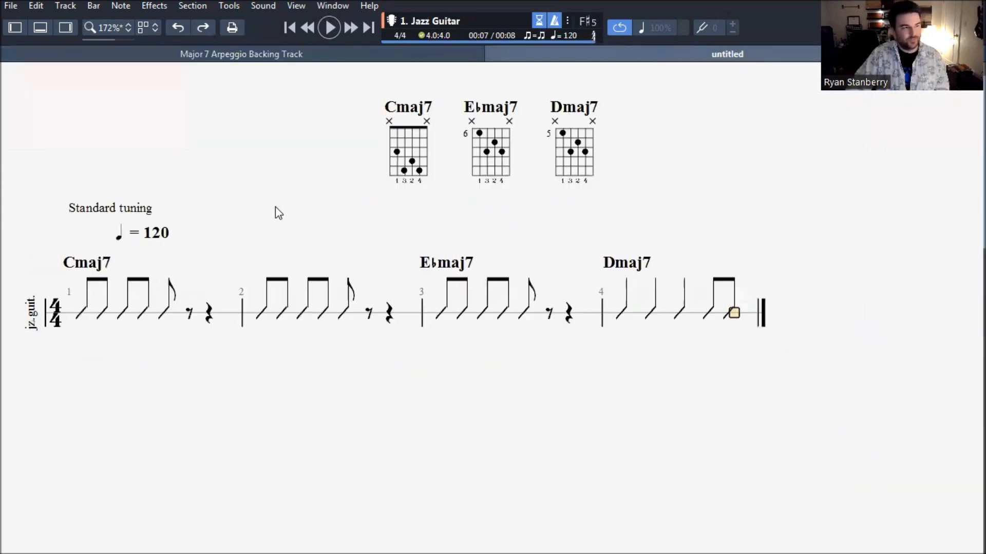
{"action": "left_click_drag", "start_coordinate": [99, 316], "coordinate": [681, 300]}
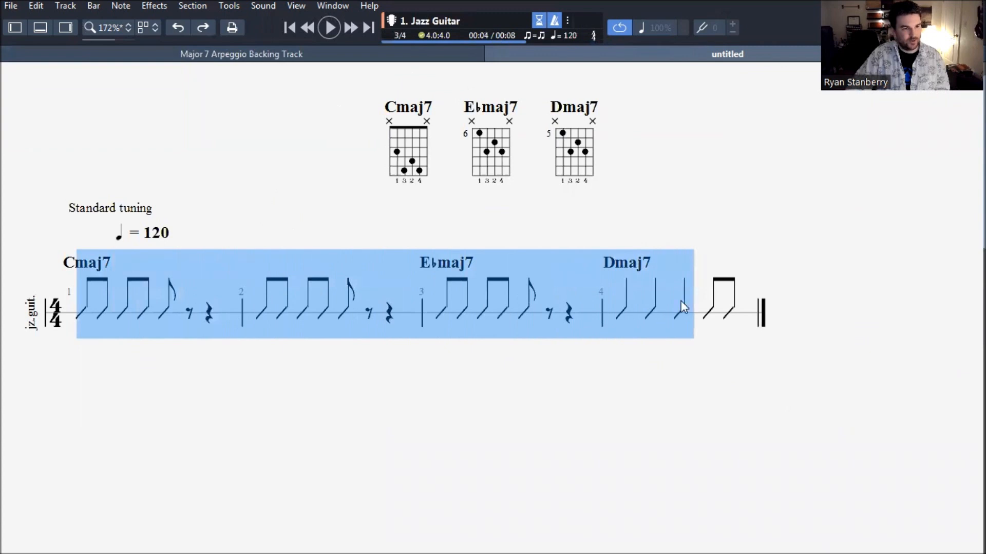
{"action": "key", "text": "ctrl+c"}
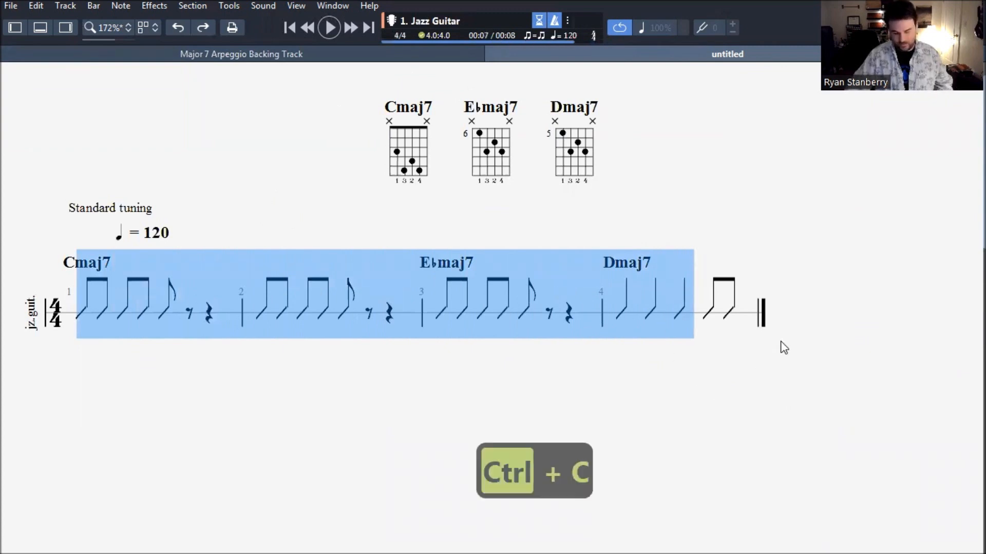
- Paste the copied passage once from the start of bar 5 using Special Paste with chords included
{"action": "key", "text": "Right"}
{"action": "key", "text": "Right"}
{"action": "key", "text": "Right"}
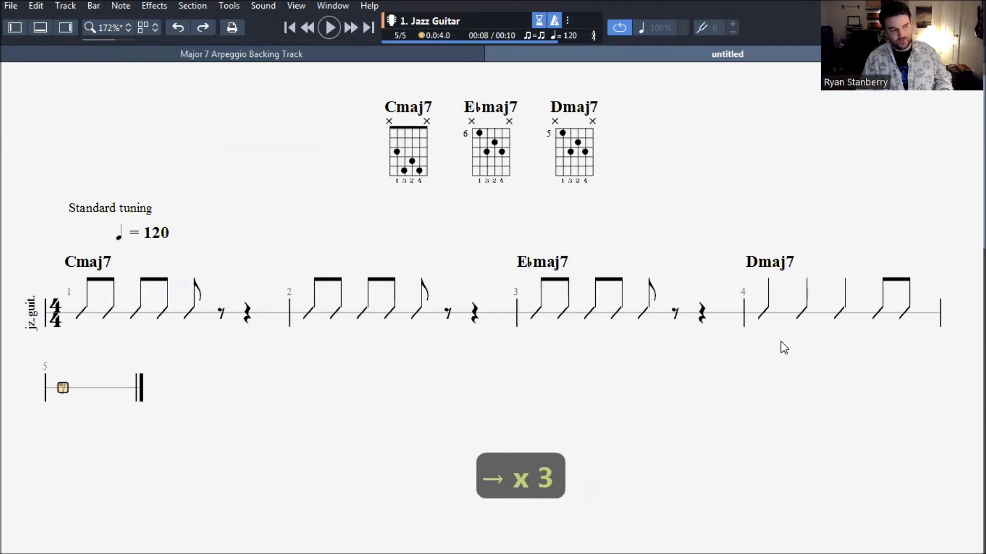
{"action": "key", "text": "ctrl+shift+v"}
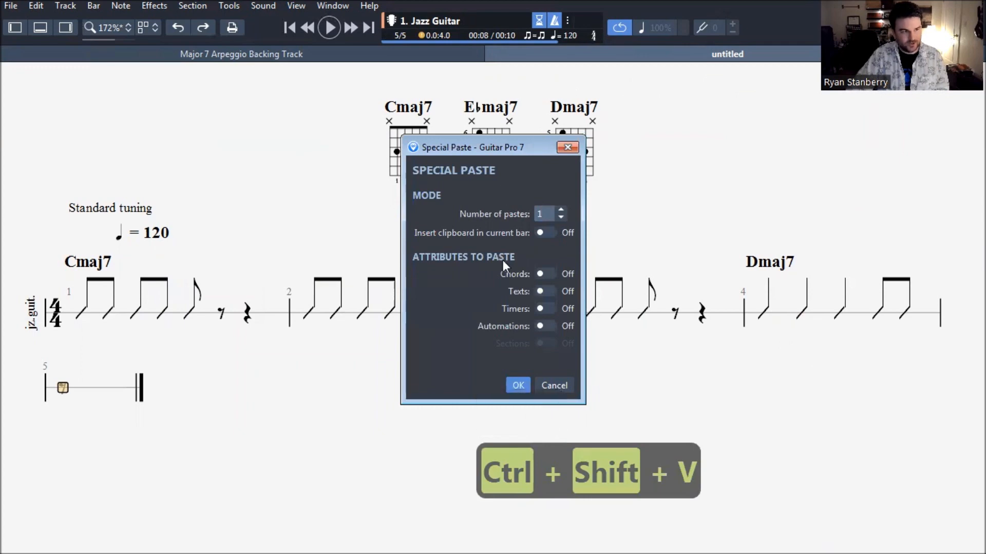
{"action": "left_click", "coordinate": [542, 274]}
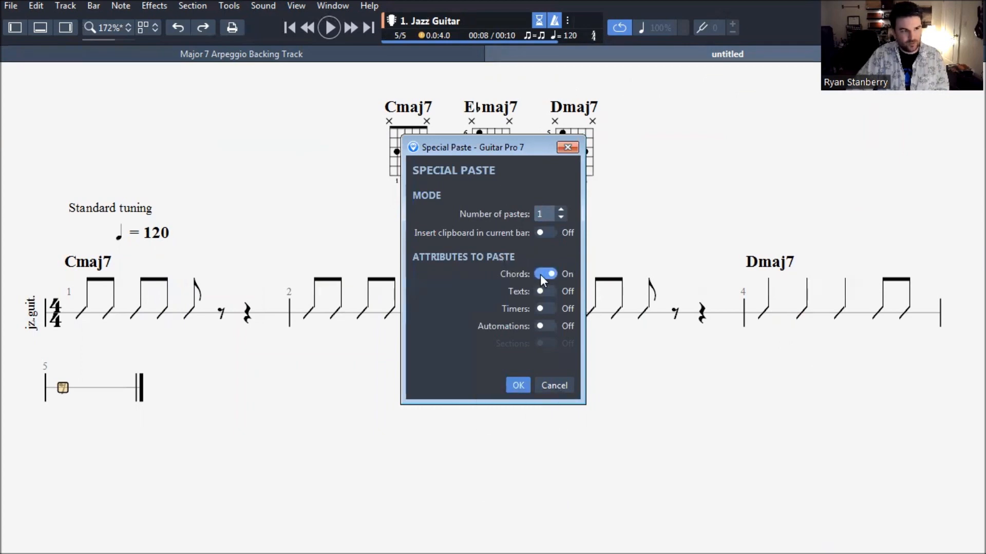
{"action": "left_click", "coordinate": [516, 384]}
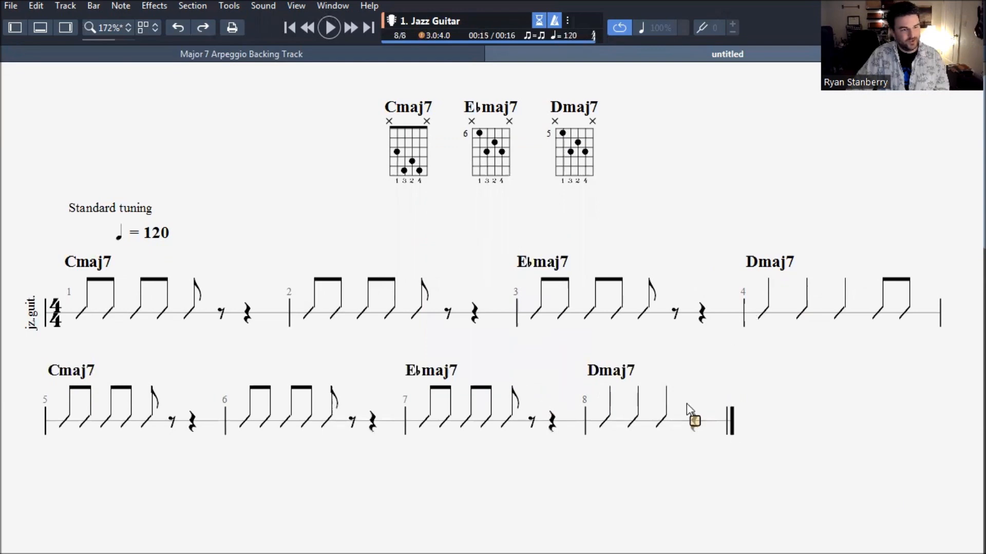
- Check the last chord in the reference and, for bar 8's fourth beat, lay out a new chord shape x-1-3-2-3-x from the low string
{"action": "left_click_drag", "start_coordinate": [690, 417], "coordinate": [688, 429]}
{"action": "left_click", "coordinate": [678, 423]}
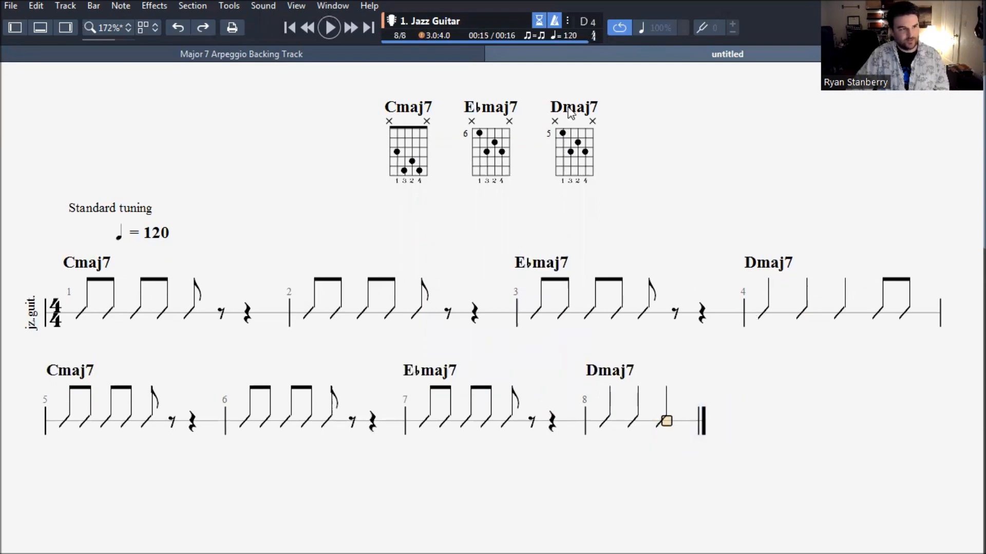
{"action": "left_click", "coordinate": [450, 58]}
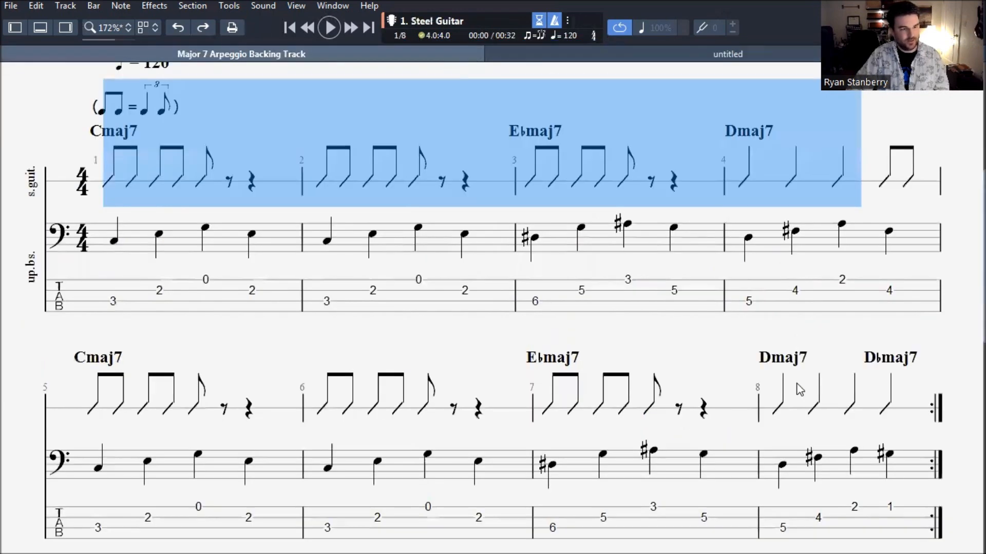
{"action": "left_click", "coordinate": [668, 55]}
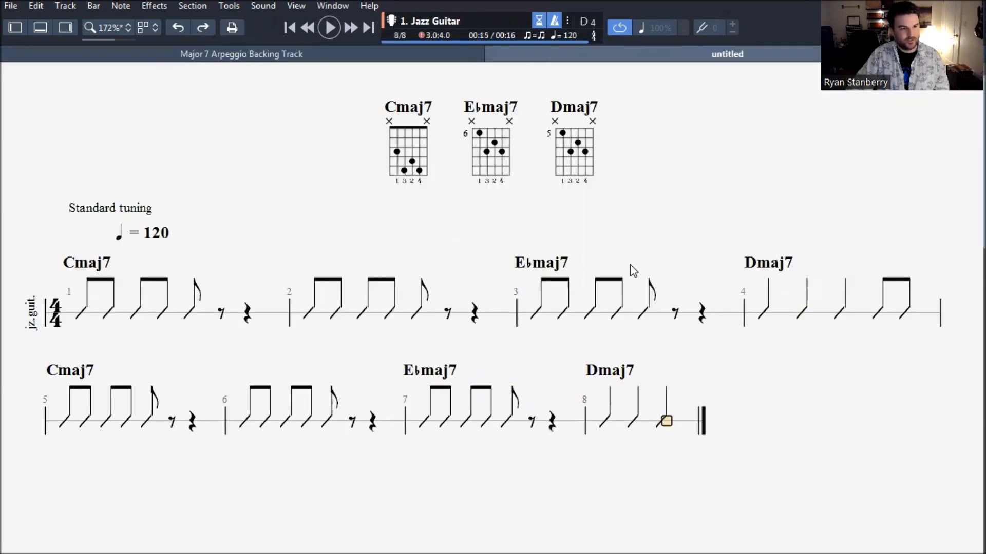
{"action": "key", "text": "Right"}
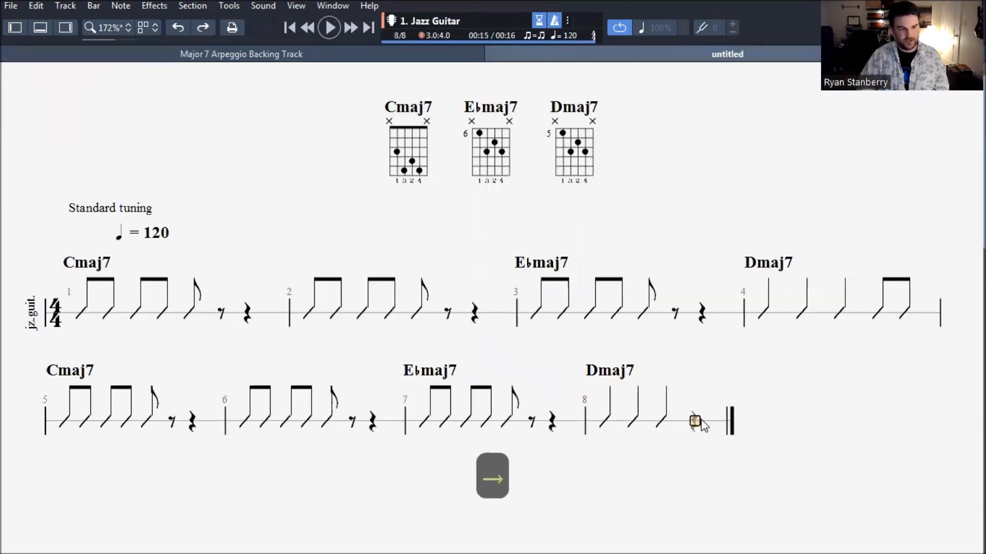
{"action": "key", "text": "a"}
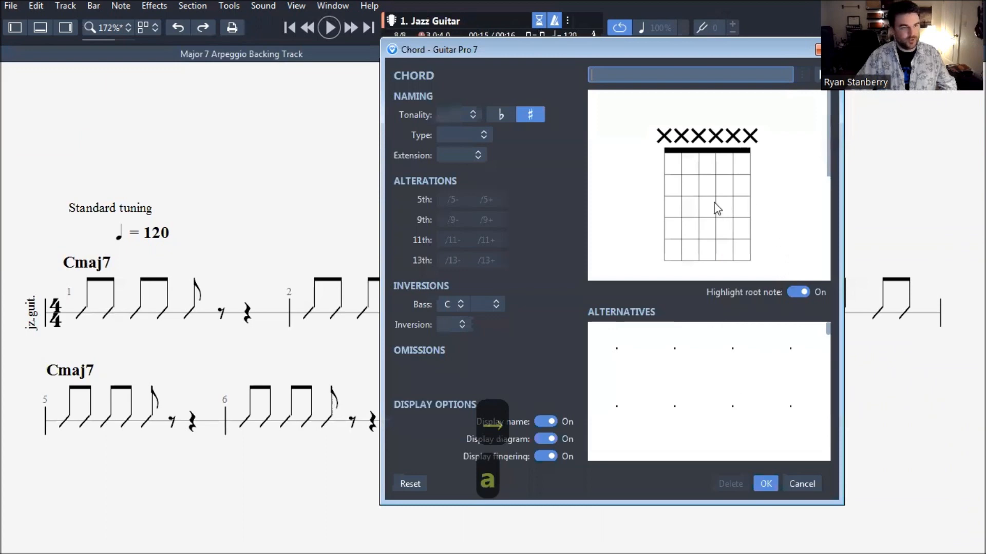
{"action": "left_click", "coordinate": [682, 164]}
{"action": "left_click", "coordinate": [699, 207]}
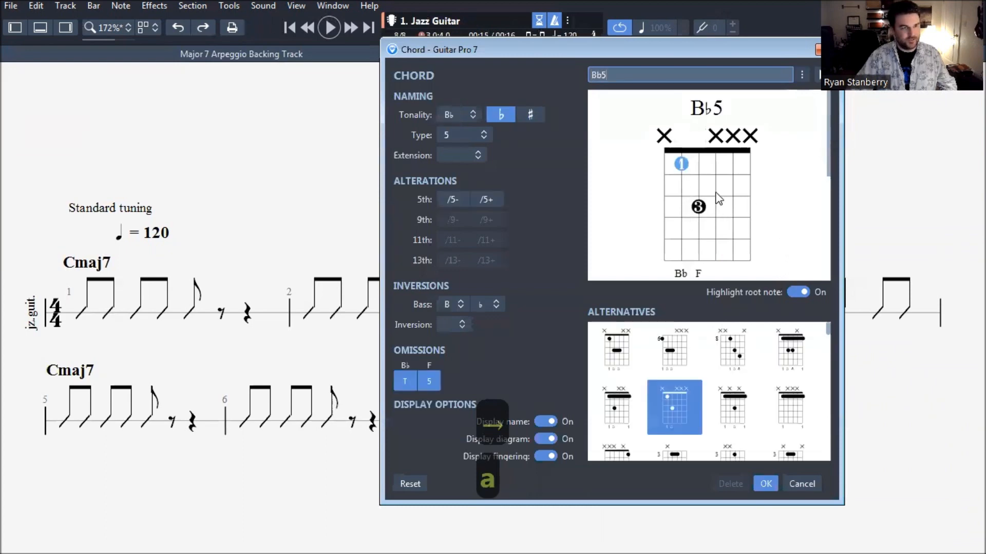
{"action": "left_click", "coordinate": [716, 185]}
{"action": "left_click", "coordinate": [732, 207]}
- Move the x-1-3-2-3-x chord shape up to the 4th fret, spell it with flats as D♭maj7, and apply it to bar 8's fourth beat
{"action": "scroll", "coordinate": [782, 178], "scroll_direction": "down", "scroll_amount": 3}
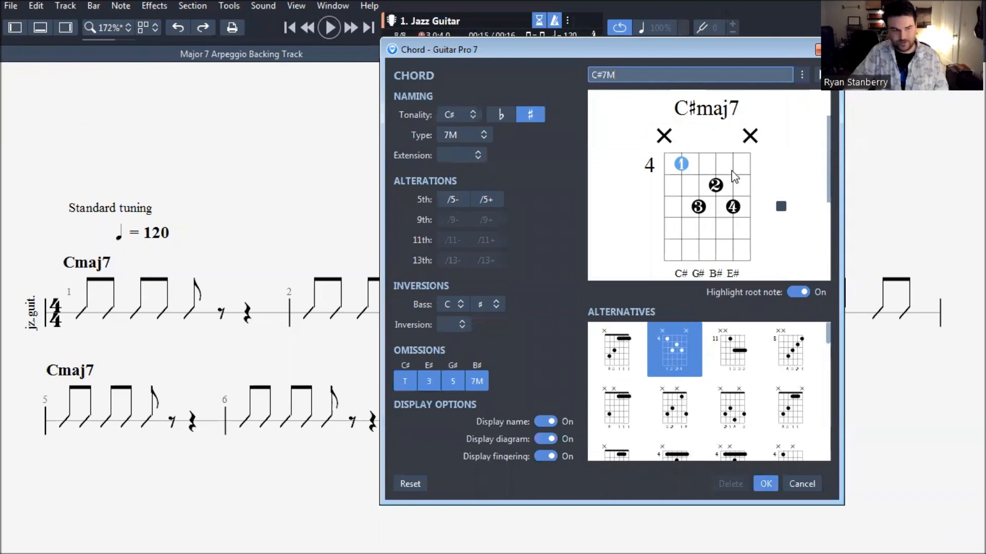
{"action": "scroll", "coordinate": [735, 177], "scroll_direction": "down", "scroll_amount": 4}
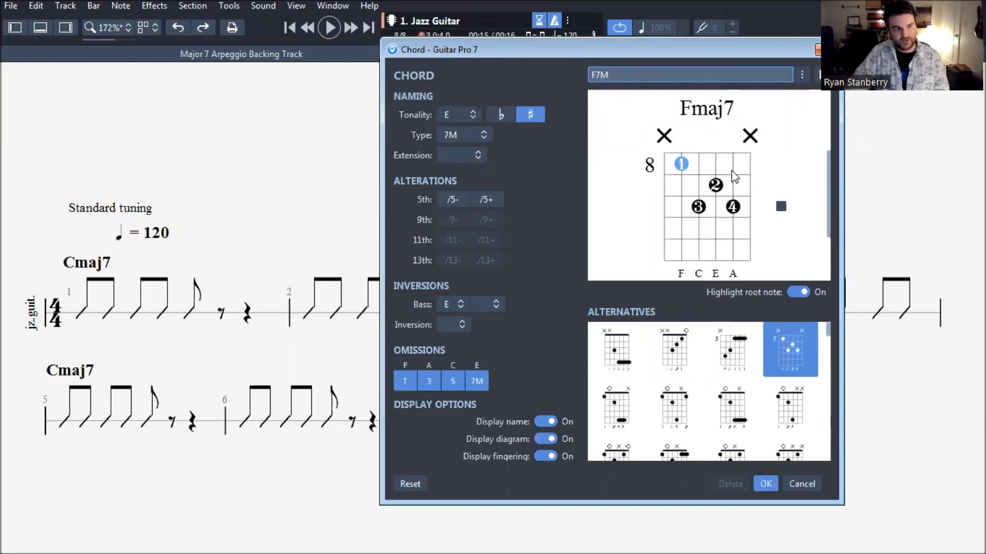
{"action": "scroll", "coordinate": [734, 178], "scroll_direction": "down", "scroll_amount": 5}
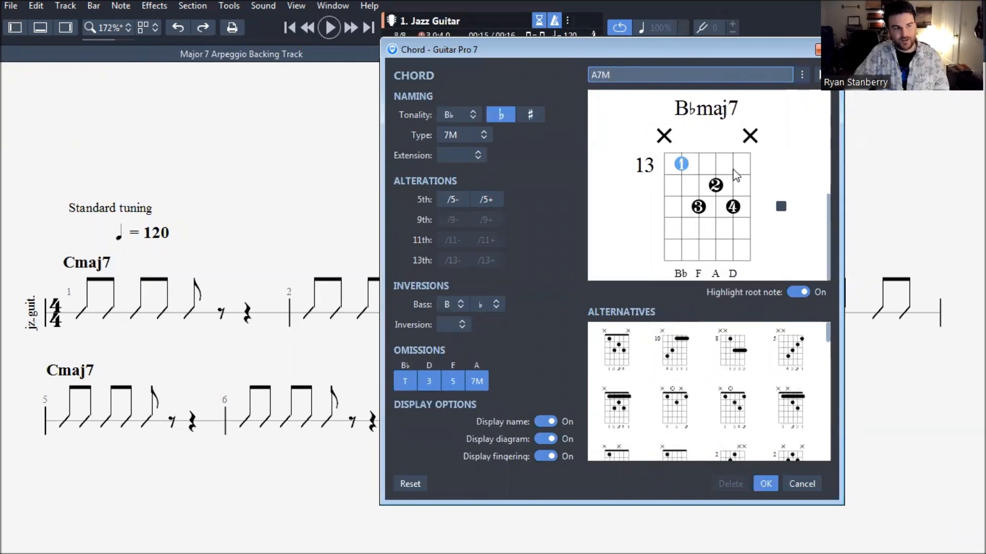
{"action": "scroll", "coordinate": [735, 177], "scroll_direction": "up", "scroll_amount": 1}
{"action": "scroll", "coordinate": [734, 177], "scroll_direction": "down", "scroll_amount": 1}
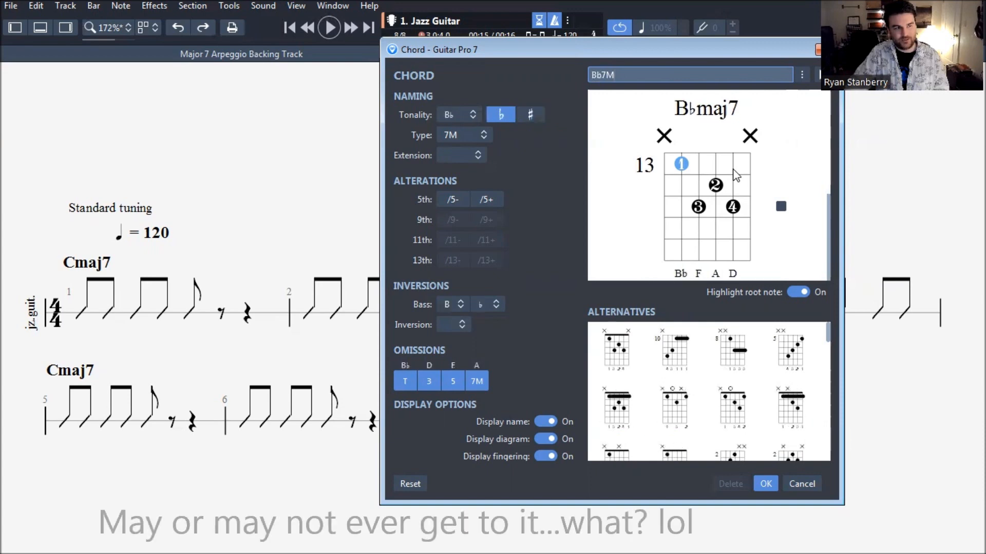
{"action": "scroll", "coordinate": [735, 175], "scroll_direction": "up", "scroll_amount": 4}
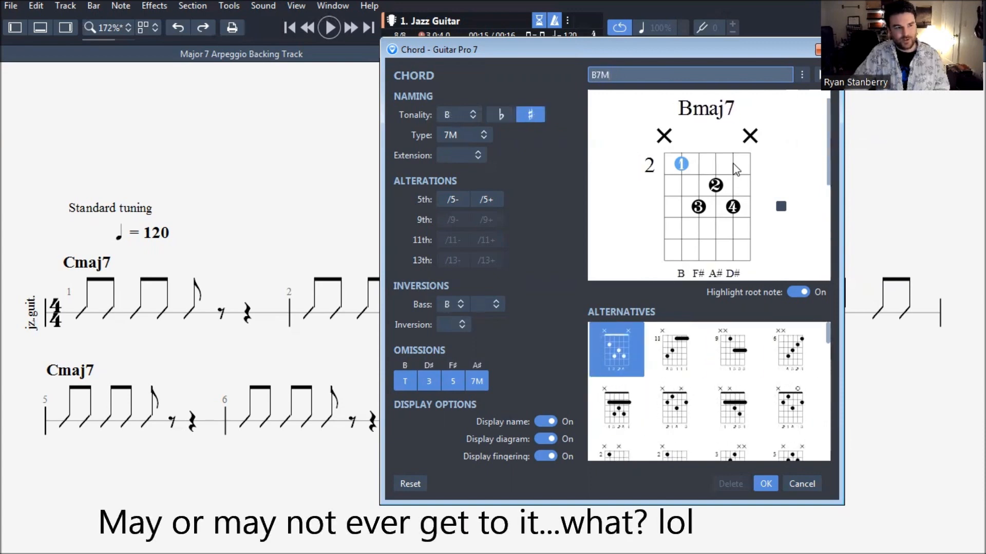
{"action": "scroll", "coordinate": [735, 169], "scroll_direction": "down", "scroll_amount": 3}
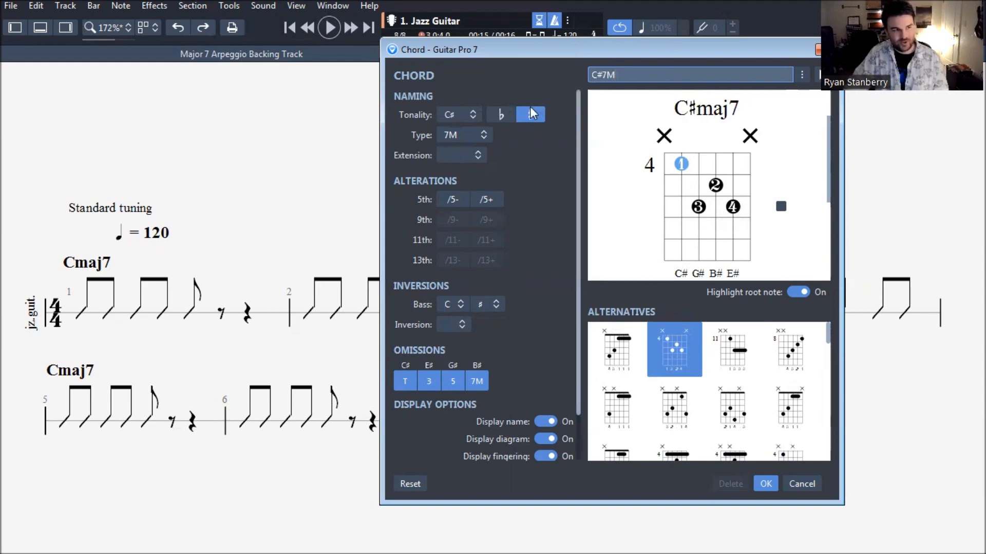
{"action": "left_click", "coordinate": [508, 119]}
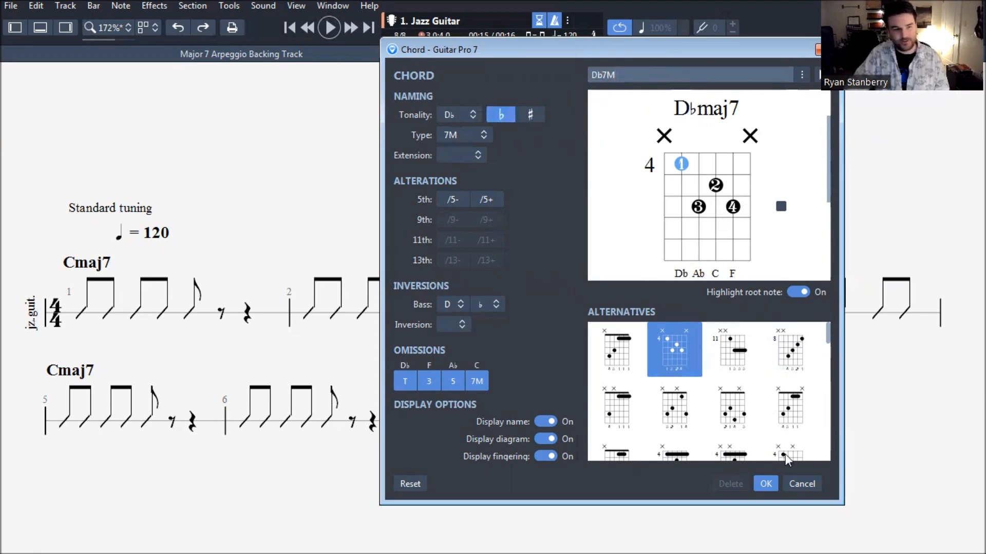
{"action": "left_click", "coordinate": [765, 484]}
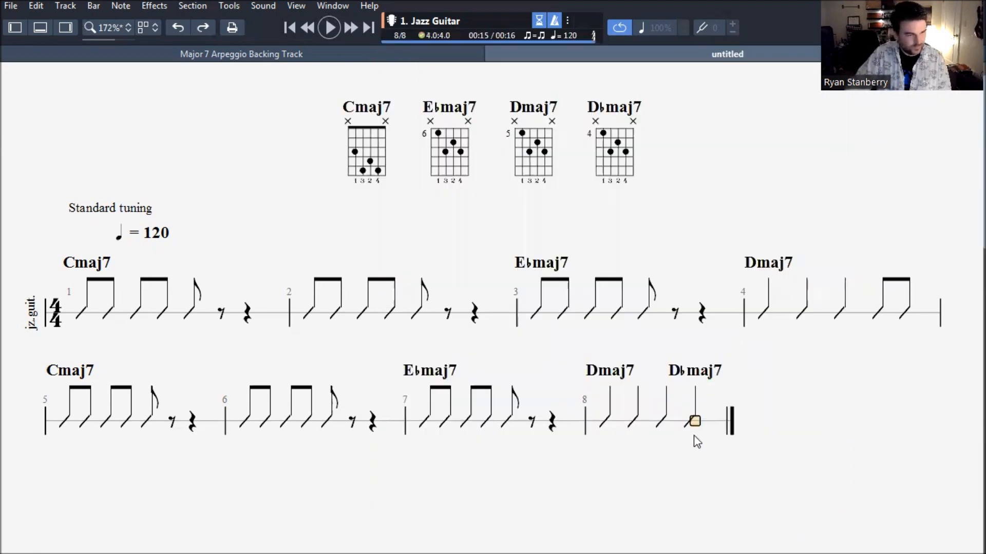
- Review the reference score's bass staff and tablature beneath the guitar part
{"action": "left_click", "coordinate": [368, 54]}
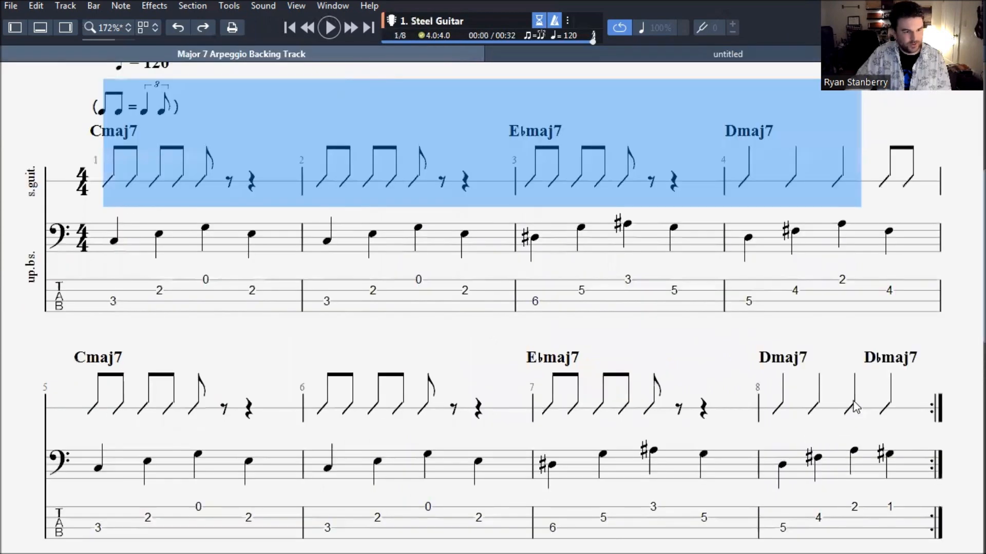
{"action": "scroll", "coordinate": [855, 249], "scroll_direction": "down", "scroll_amount": 1}
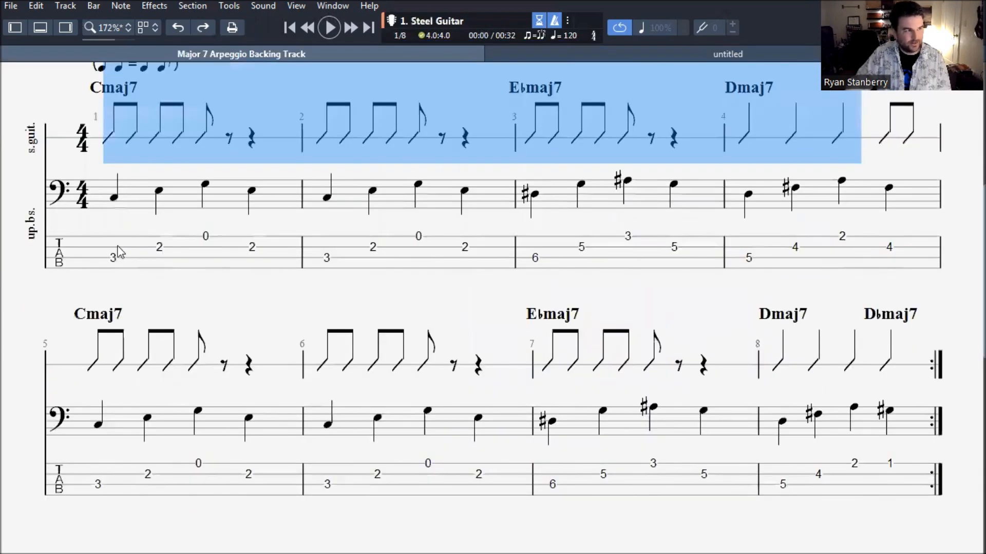
{"action": "left_click", "coordinate": [673, 49]}
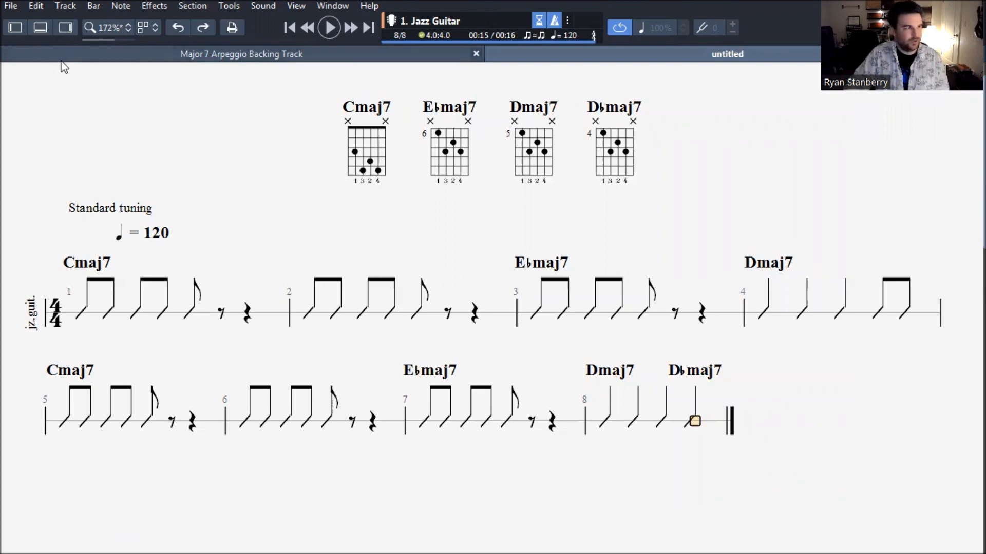
- Add a four-string Electric Bass track with tablature and standard notation, standard tuning and the Clean Precision sound
{"action": "left_click", "coordinate": [40, 30]}
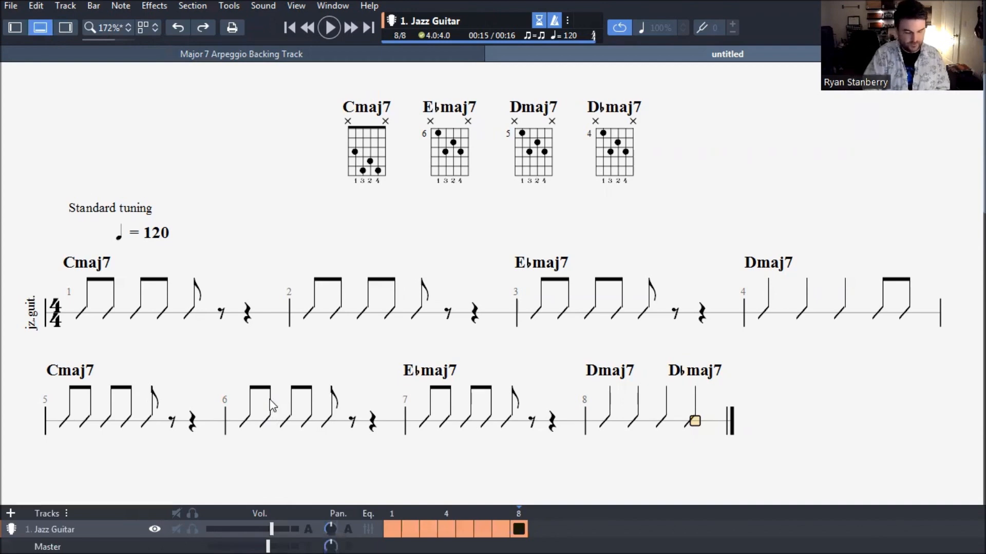
{"action": "key", "text": "F8"}
{"action": "key", "text": "F8"}
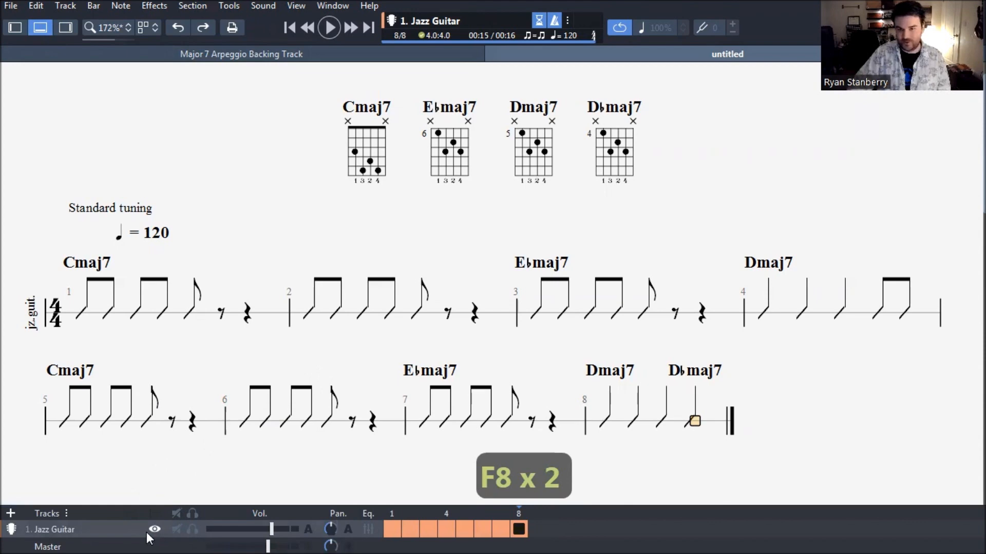
{"action": "left_click", "coordinate": [10, 514]}
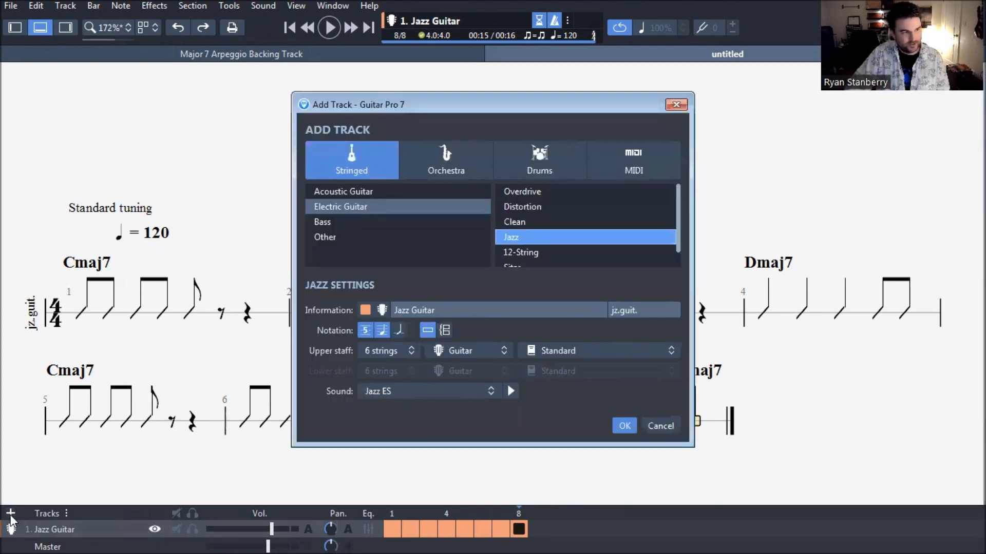
{"action": "left_click_drag", "start_coordinate": [534, 108], "coordinate": [559, 115]}
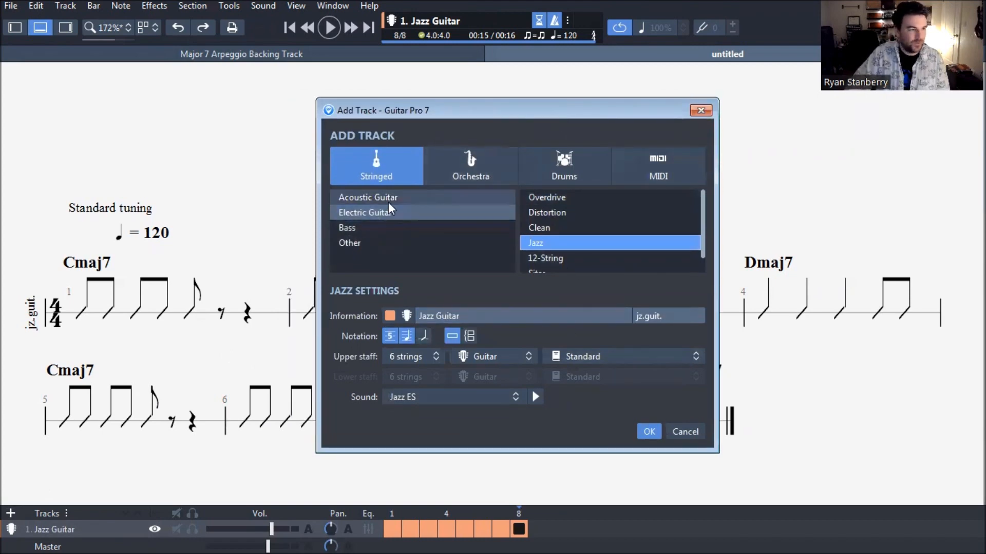
{"action": "left_click", "coordinate": [393, 226]}
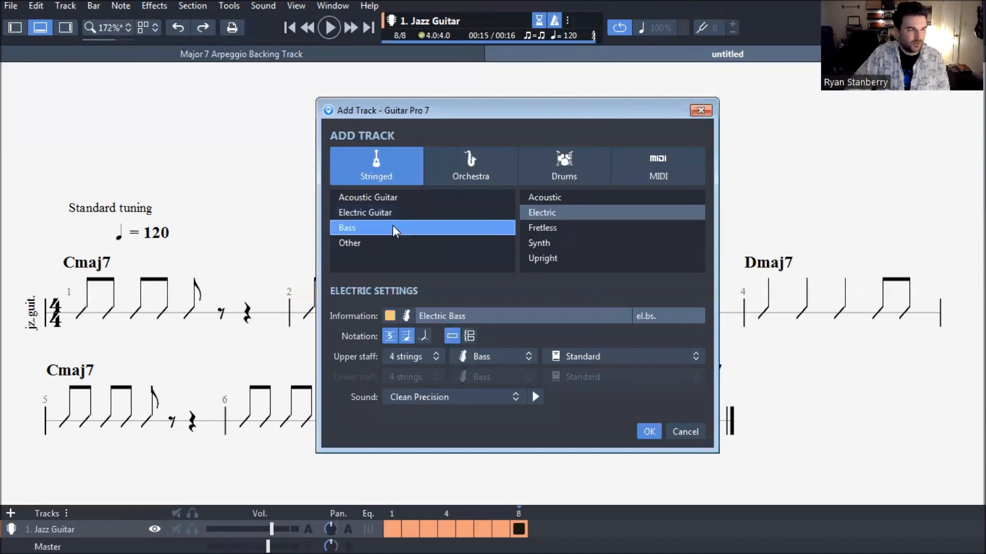
{"action": "left_click", "coordinate": [552, 213]}
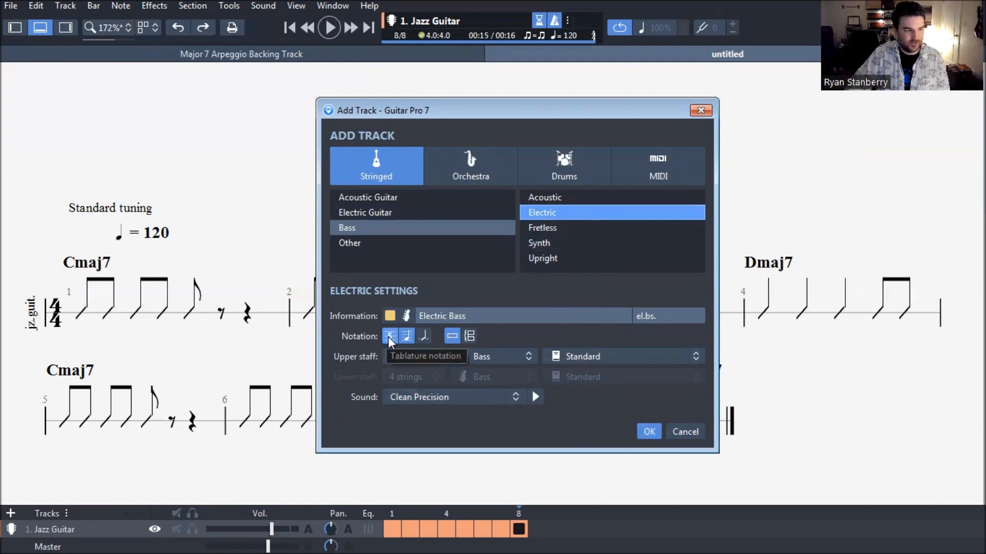
{"action": "left_click", "coordinate": [647, 433]}
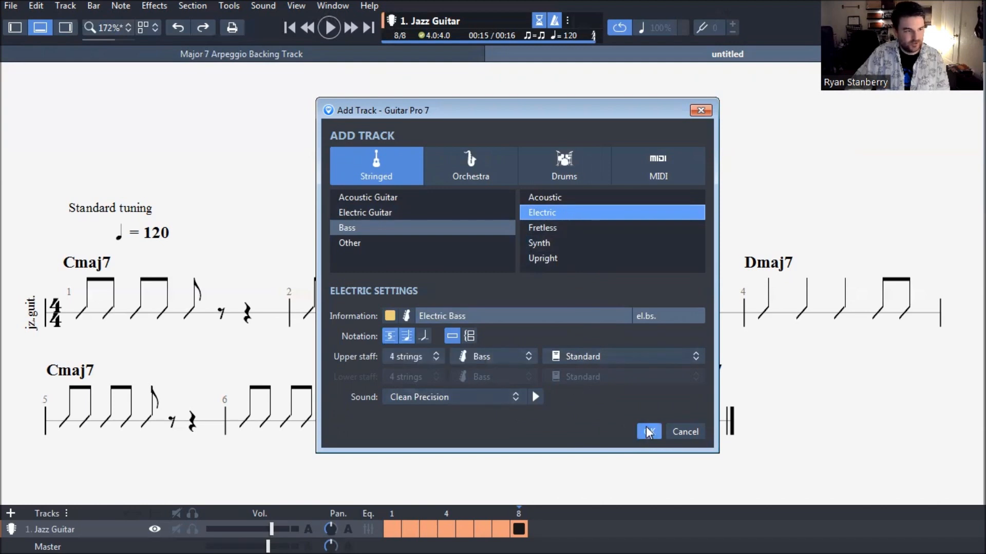
- Display the Jazz Guitar and Electric Bass tracks together in the new score
{"action": "scroll", "coordinate": [458, 266], "scroll_direction": "up", "scroll_amount": 1}
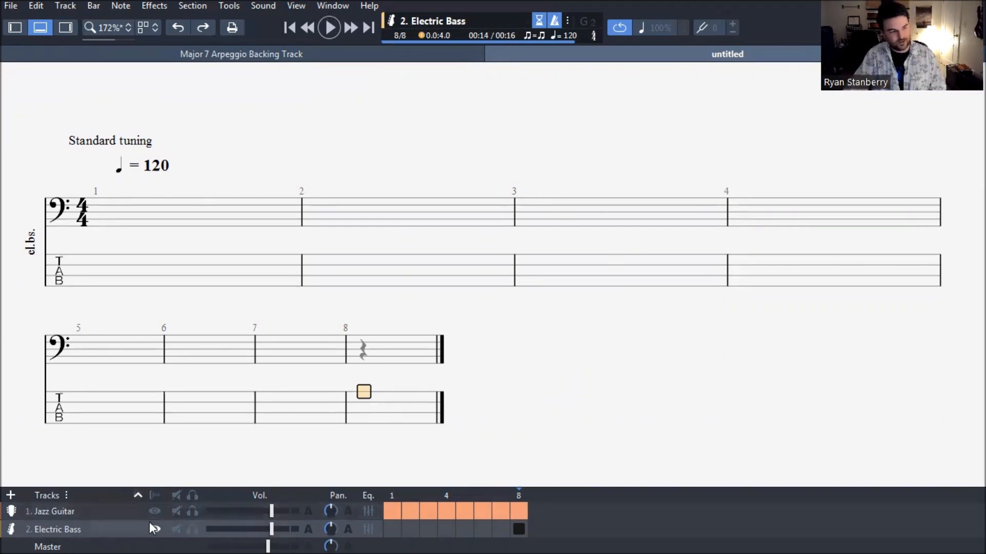
{"action": "left_click", "coordinate": [155, 495]}
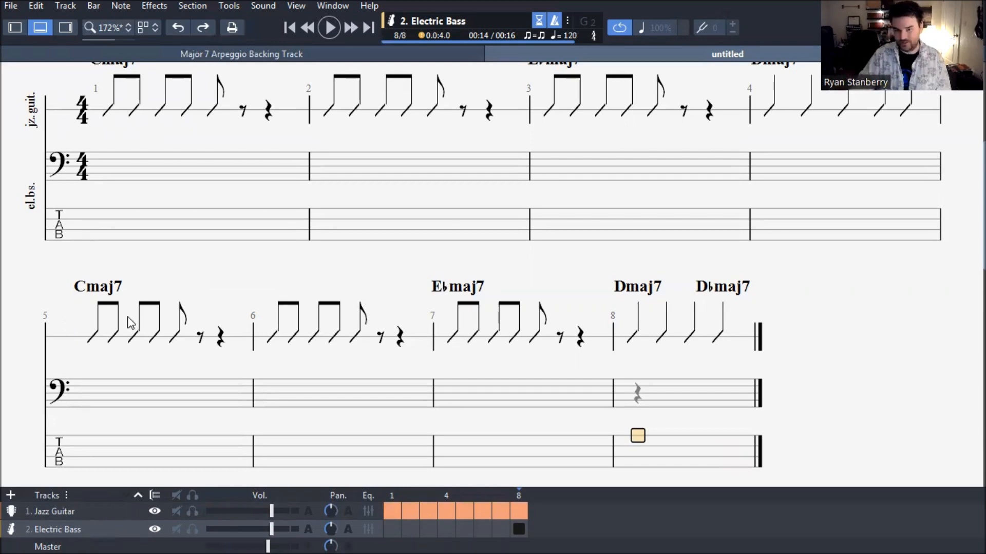
{"action": "scroll", "coordinate": [236, 191], "scroll_direction": "up", "scroll_amount": 2}
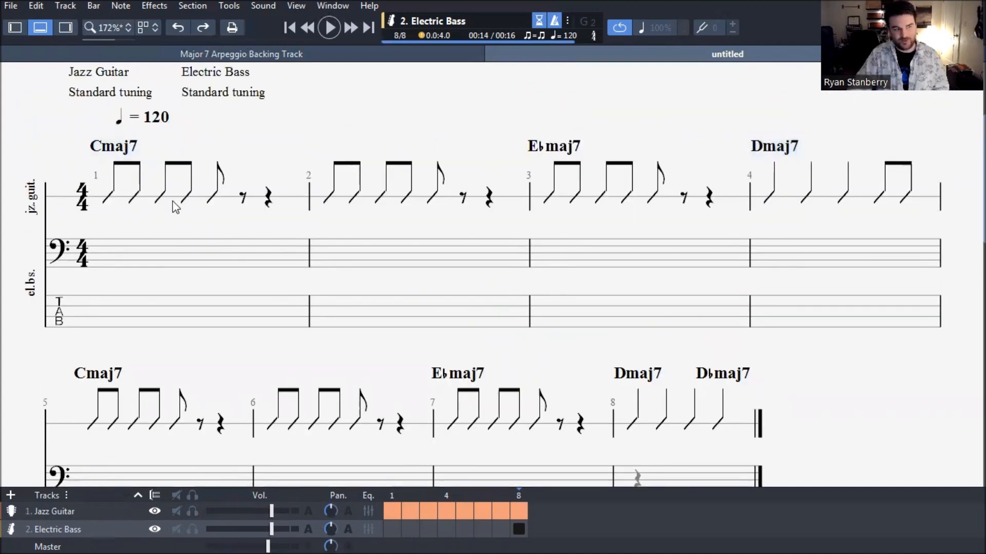
{"action": "scroll", "coordinate": [627, 286], "scroll_direction": "up", "scroll_amount": 4}
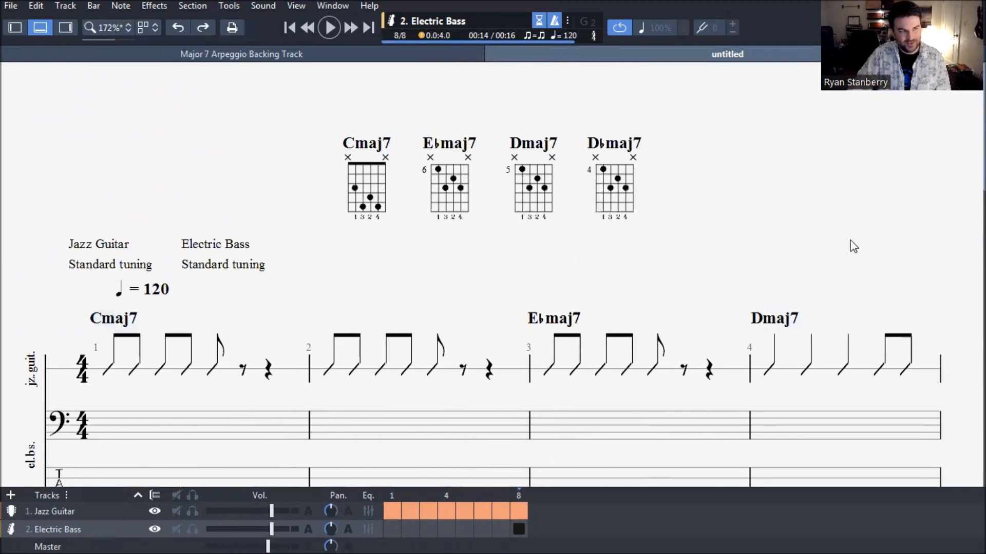
{"action": "scroll", "coordinate": [487, 361], "scroll_direction": "down", "scroll_amount": 2}
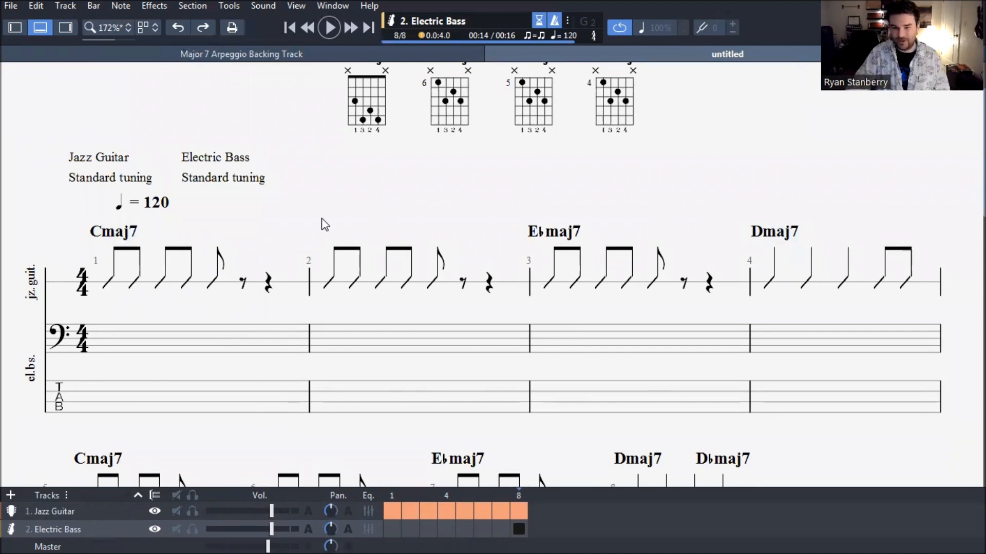
- Place the entry position at the start of the new score's bass bar 1 and examine the reference's bar 1 upright bass notes
{"action": "left_click", "coordinate": [149, 389]}
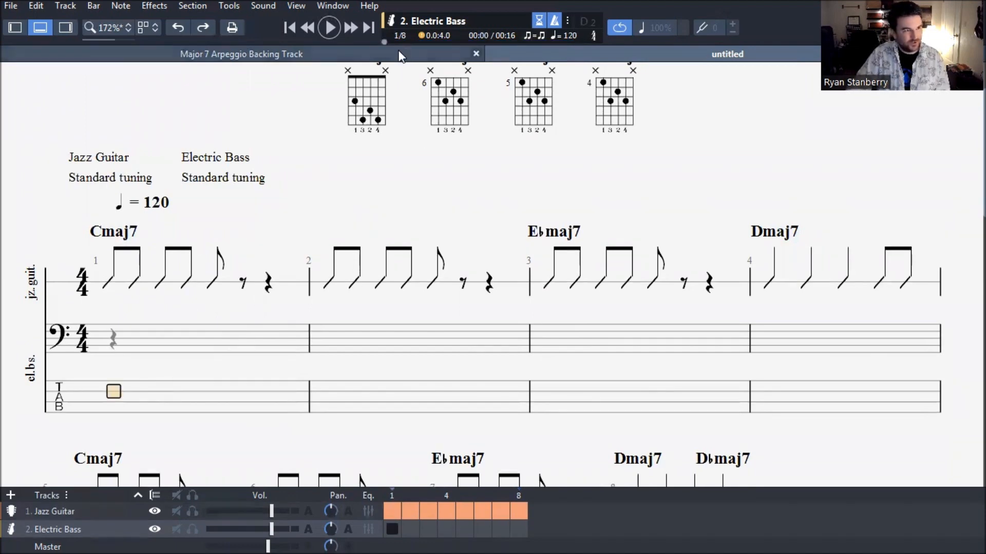
{"action": "left_click", "coordinate": [469, 53]}
{"action": "scroll", "coordinate": [271, 284], "scroll_direction": "up", "scroll_amount": 1}
{"action": "scroll", "coordinate": [269, 279], "scroll_direction": "up", "scroll_amount": 1}
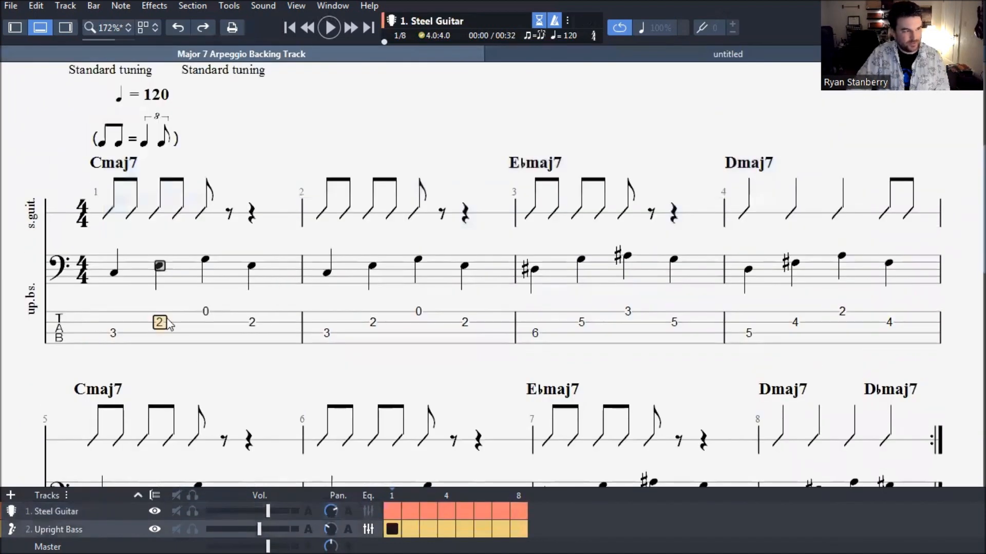
{"action": "left_click", "coordinate": [112, 335]}
{"action": "left_click", "coordinate": [170, 315]}
{"action": "left_click", "coordinate": [199, 313]}
{"action": "key", "text": "Right"}
{"action": "key", "text": "Left"}
{"action": "key", "text": "Left"}
{"action": "key", "text": "Left"}
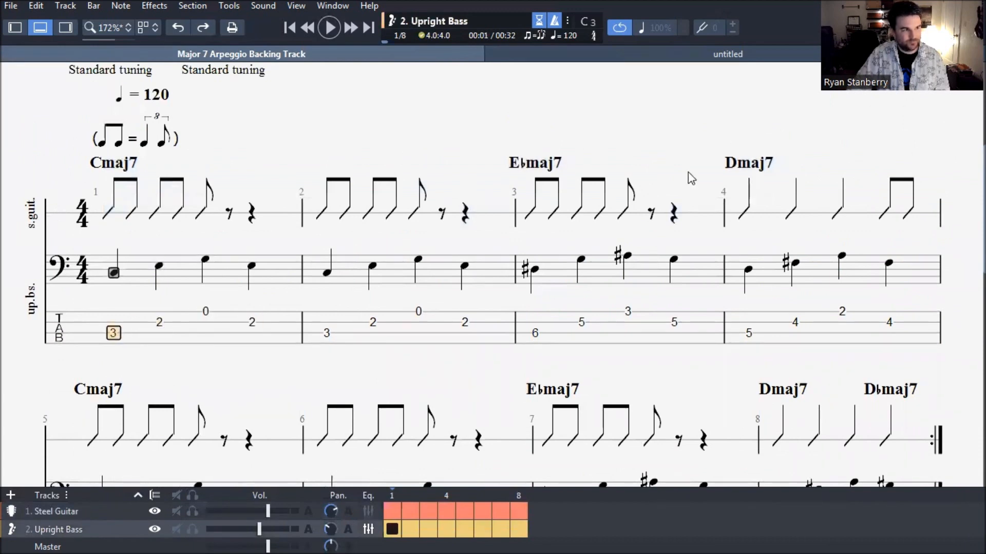
{"action": "left_click", "coordinate": [731, 58]}
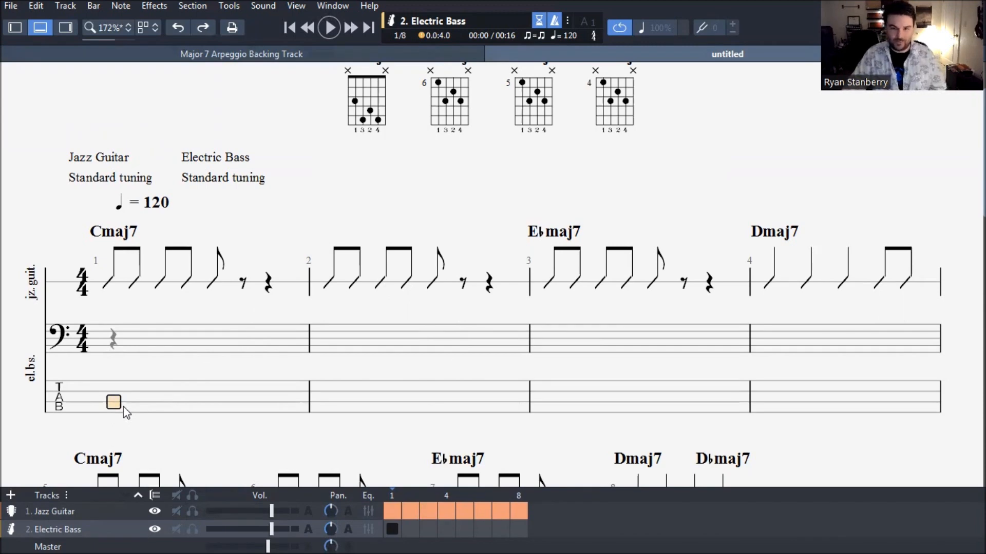
{"action": "left_click", "coordinate": [404, 54]}
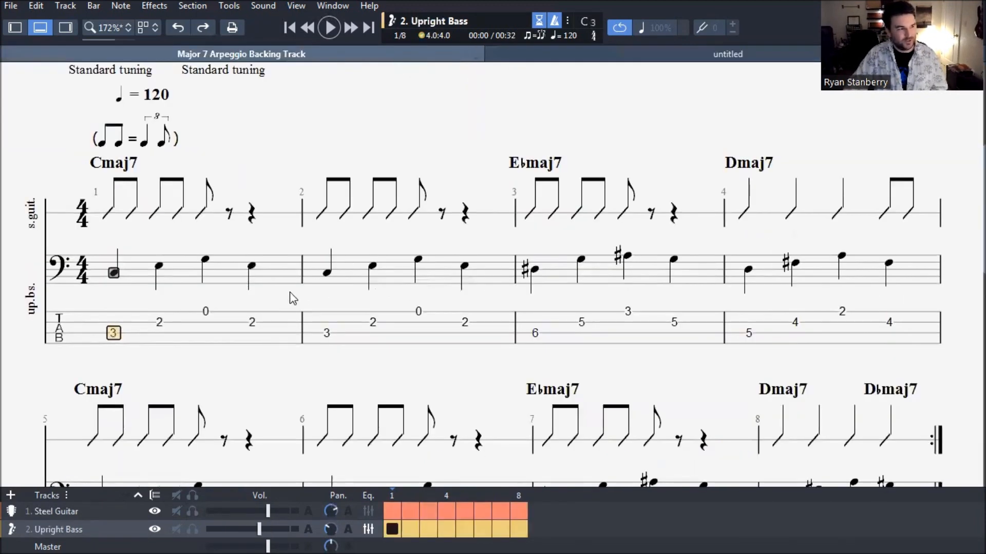
{"action": "left_click", "coordinate": [707, 57]}
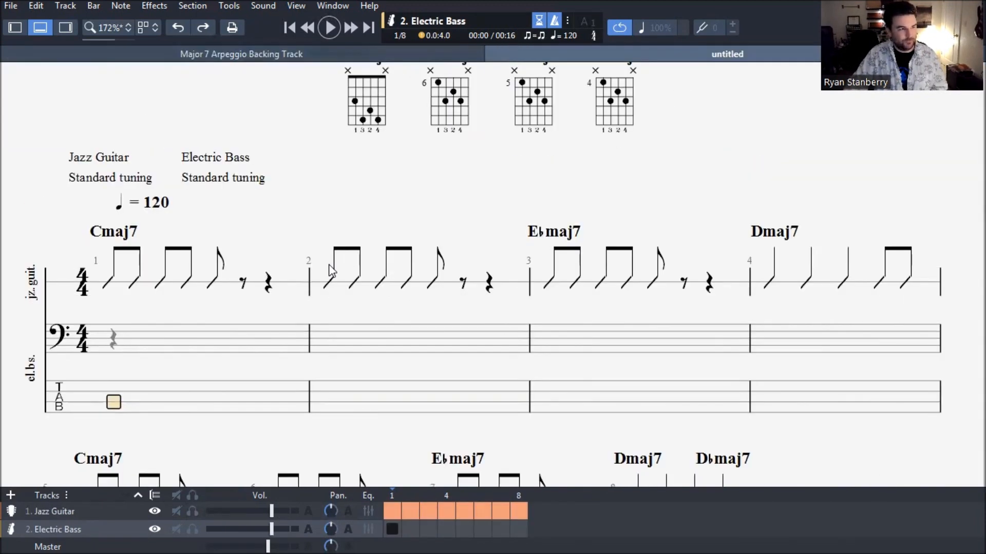
- Enter bass bar 1 as quarter notes: fret 3 on the A string, 2 on the D, open G, and 2 on the D
{"action": "key", "text": "3"}
{"action": "key", "text": "Right"}
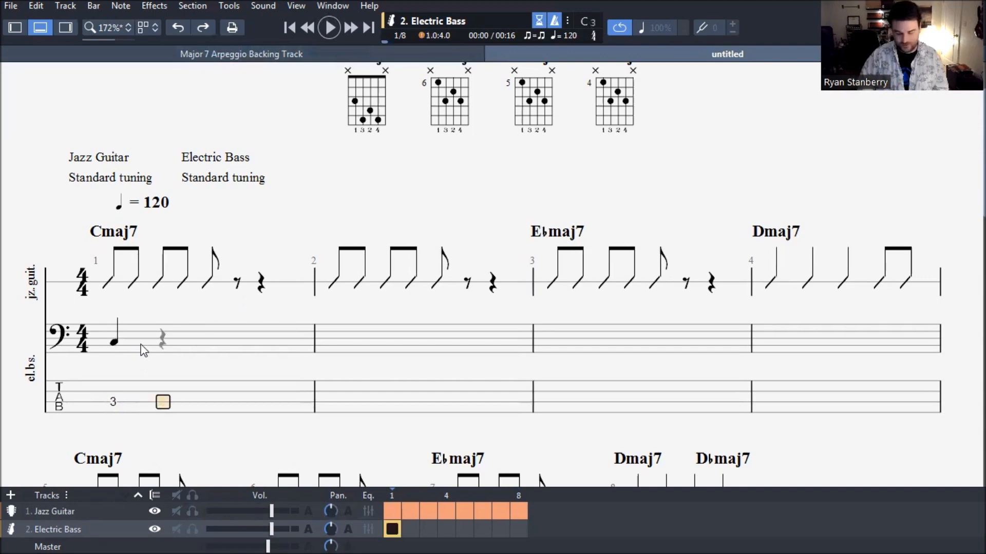
{"action": "key", "text": "Up"}
{"action": "key", "text": "2"}
{"action": "key", "text": "Right"}
{"action": "key", "text": "Up"}
{"action": "key", "text": "0"}
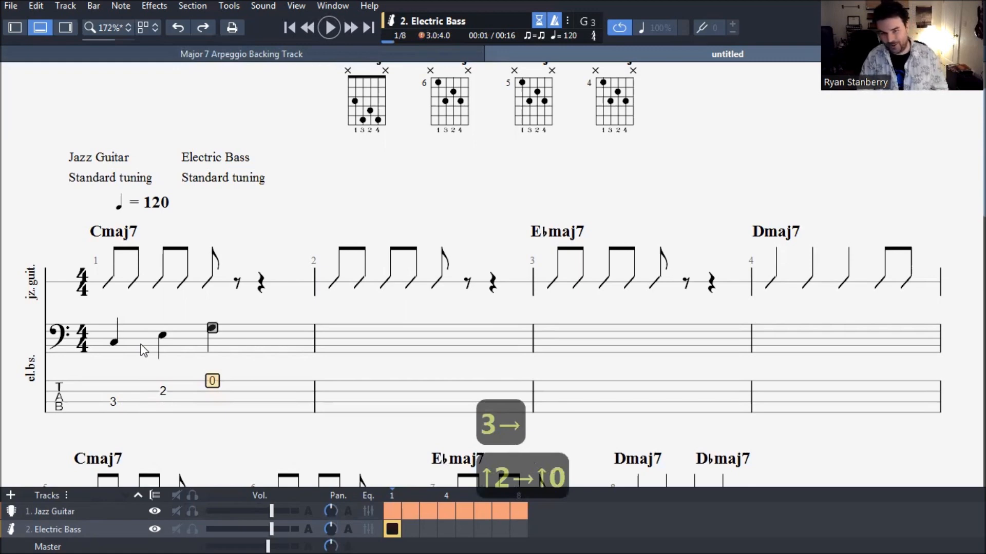
{"action": "key", "text": "Down"}
{"action": "key", "text": "Right"}
{"action": "key", "text": "2"}
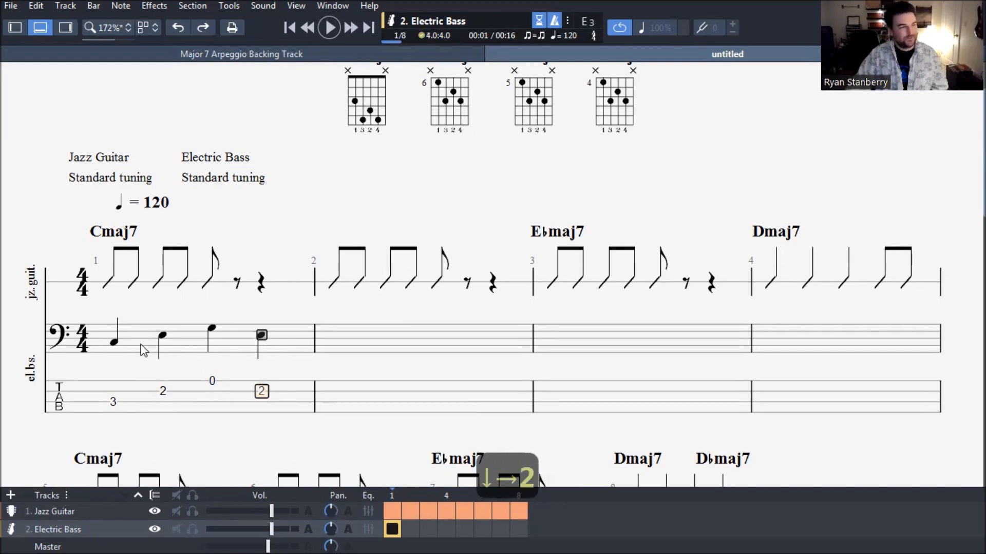
- Compare the entry with the reference's bass line, and copy the four notes of bass bar 1 into bar 2
{"action": "left_click", "coordinate": [359, 57]}
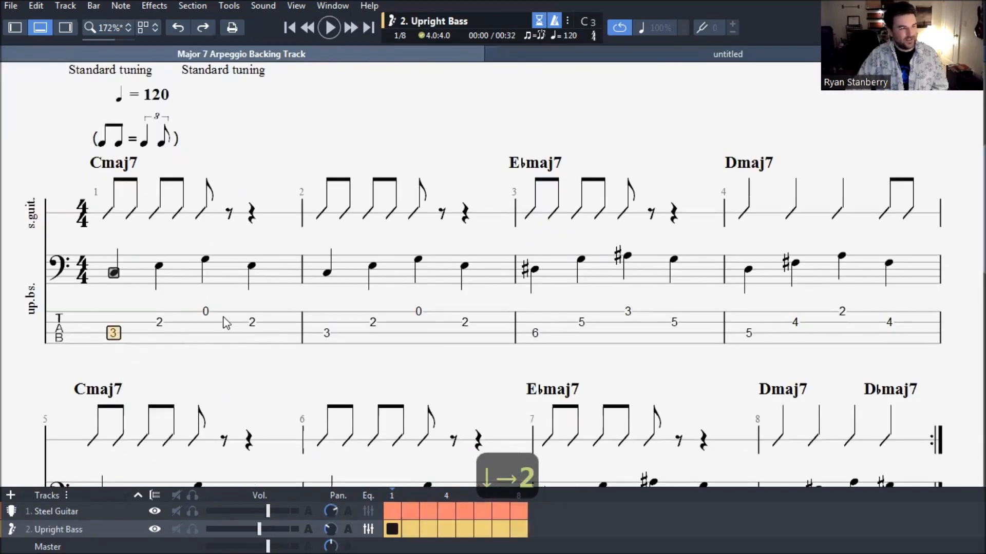
{"action": "left_click", "coordinate": [739, 54]}
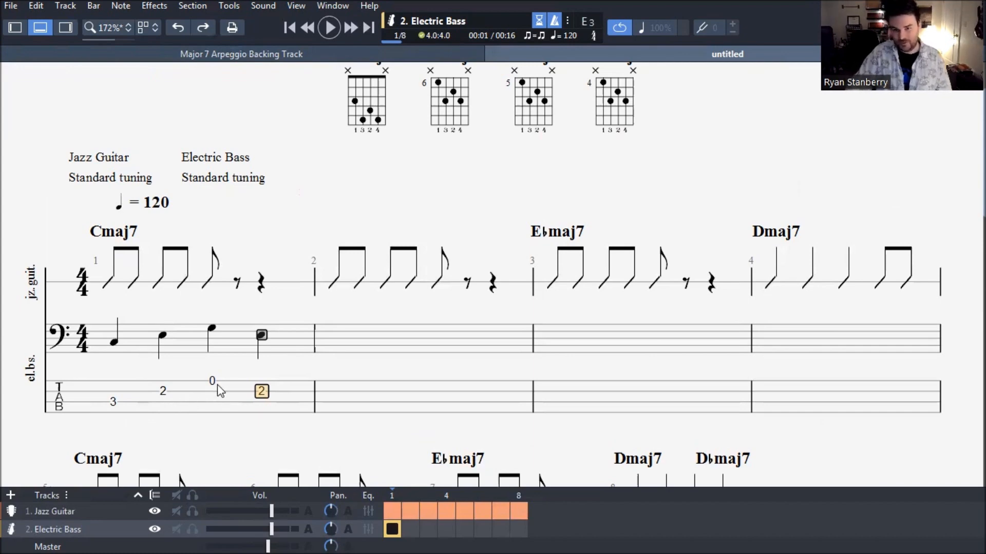
{"action": "left_click_drag", "start_coordinate": [106, 409], "coordinate": [280, 427]}
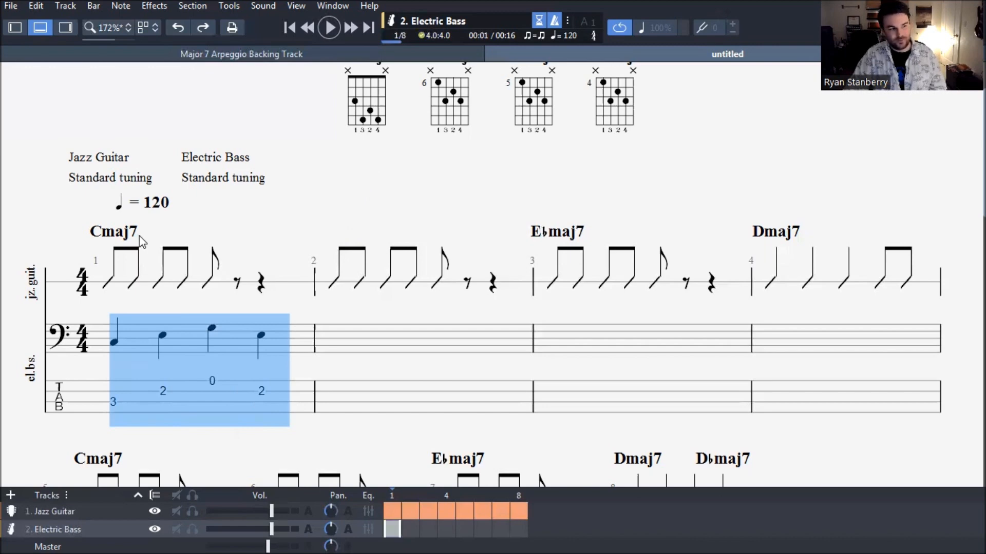
{"action": "scroll", "coordinate": [683, 391], "scroll_direction": "down", "scroll_amount": 3}
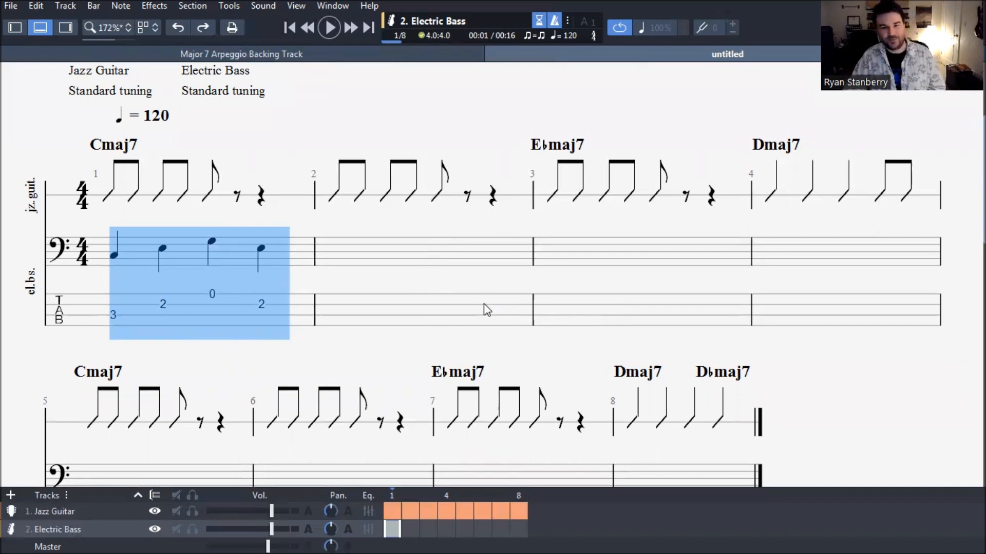
{"action": "scroll", "coordinate": [470, 309], "scroll_direction": "up", "scroll_amount": 1}
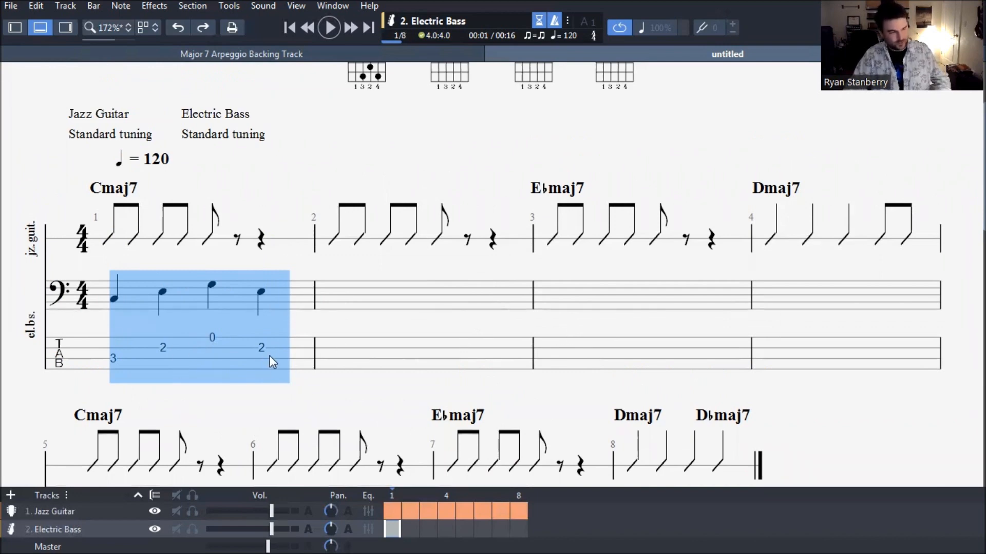
{"action": "left_click", "coordinate": [371, 349]}
{"action": "key", "text": "ctrl+c"}
{"action": "key", "text": "ctrl+v"}
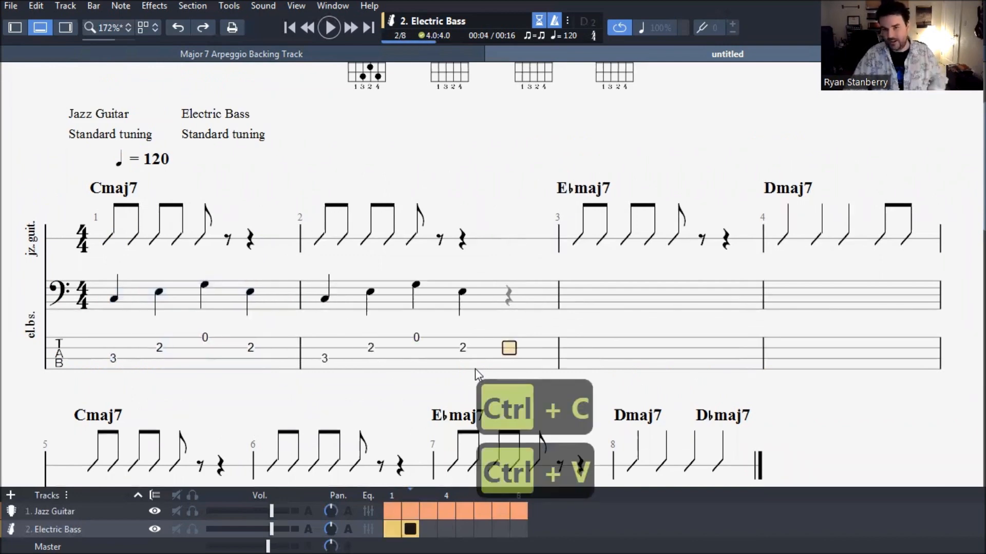
- Paste the copied bass notes into bars 3 and 4 of the Electric Bass track
{"action": "left_click", "coordinate": [604, 361]}
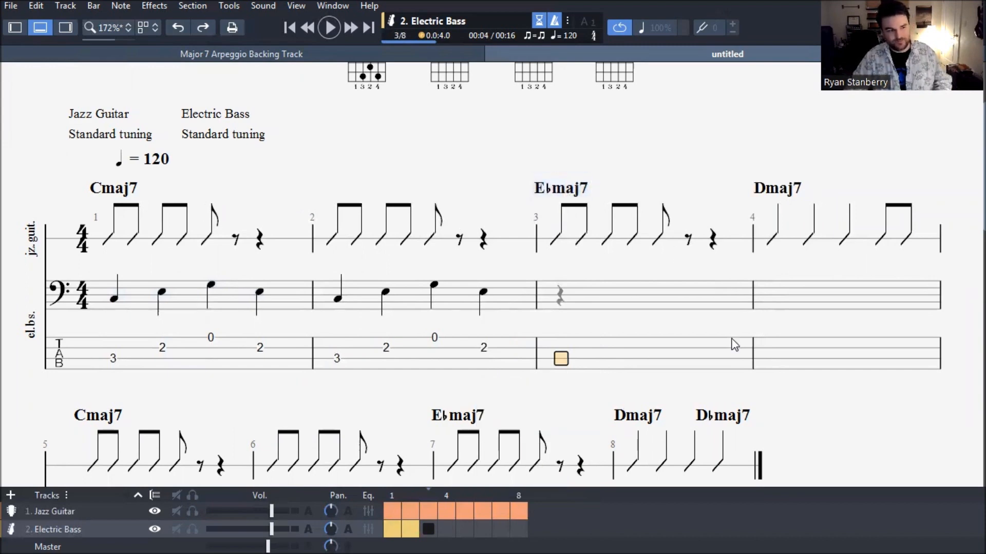
{"action": "key", "text": "ctrl+v"}
{"action": "left_click", "coordinate": [817, 361]}
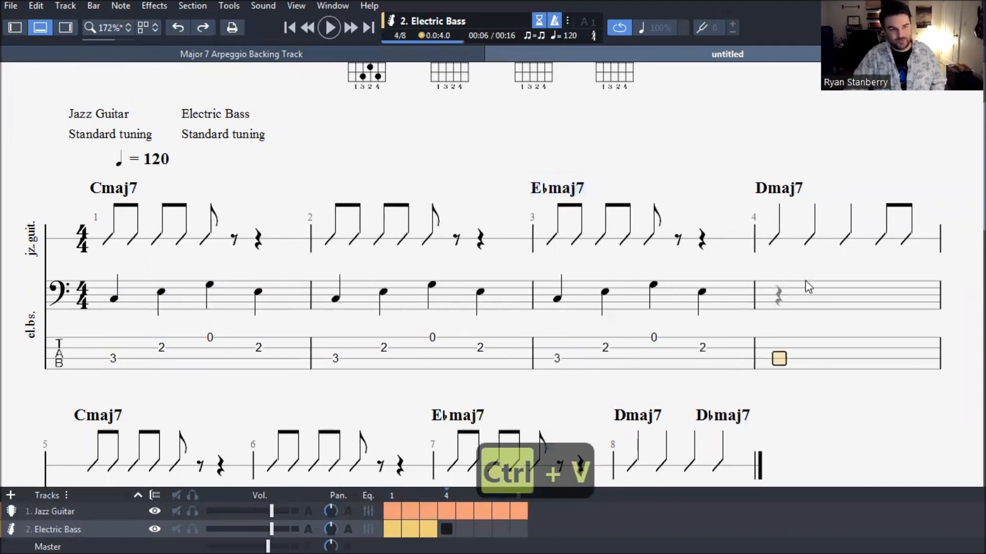
{"action": "key", "text": "ctrl+v"}
- Transpose the selected notes of bass bar 3 by +3 semitones (Minor Third) on the current track only
{"action": "left_click", "coordinate": [627, 339]}
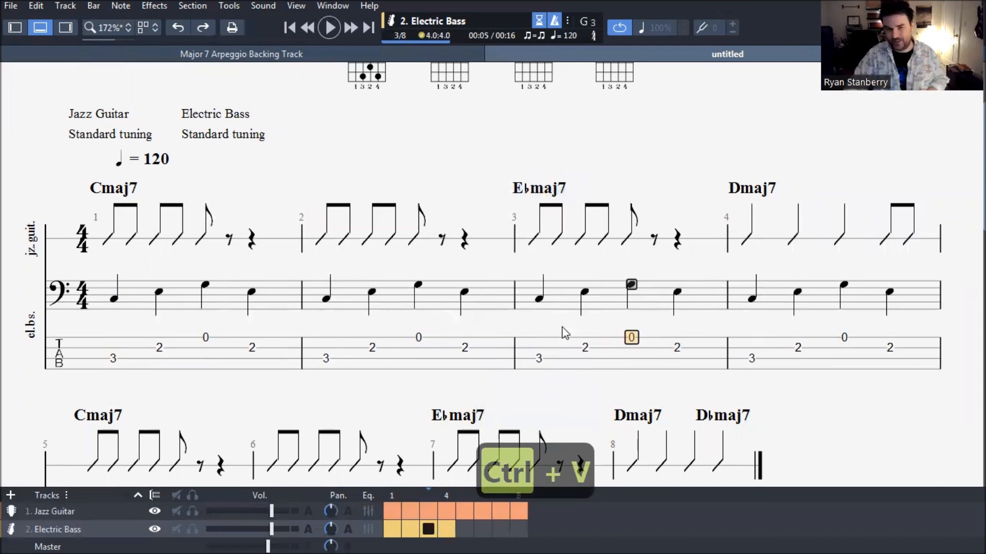
{"action": "double_click", "coordinate": [621, 346]}
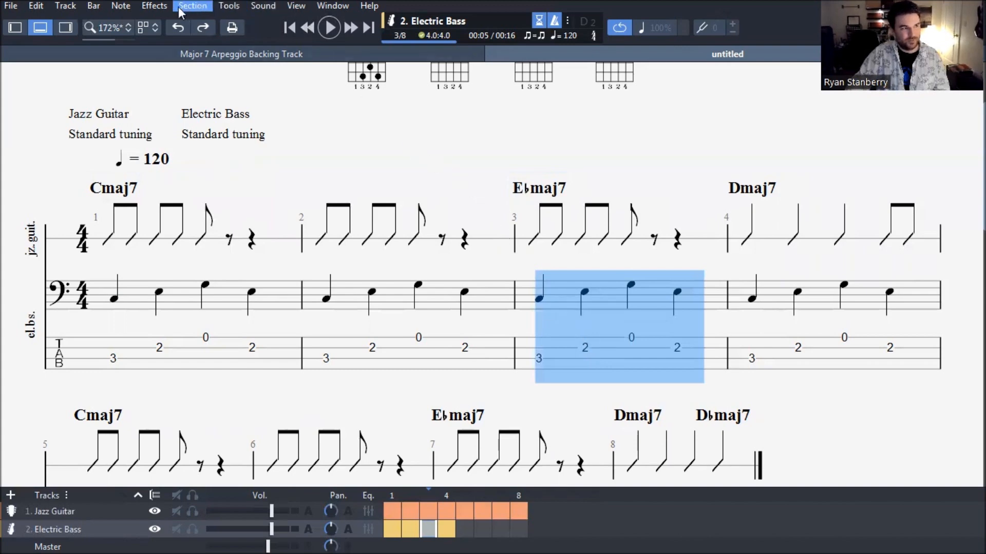
{"action": "left_click", "coordinate": [241, 6]}
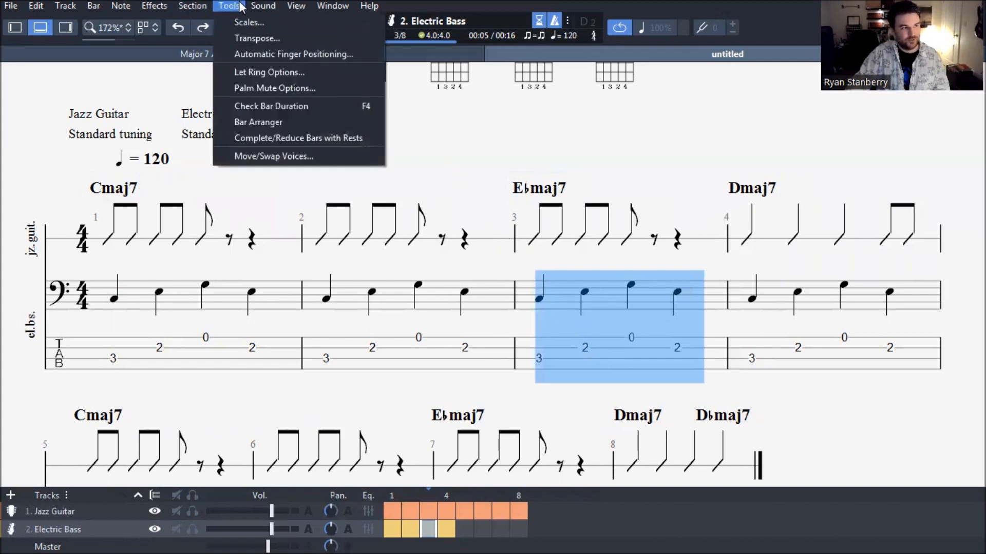
{"action": "left_click", "coordinate": [247, 39]}
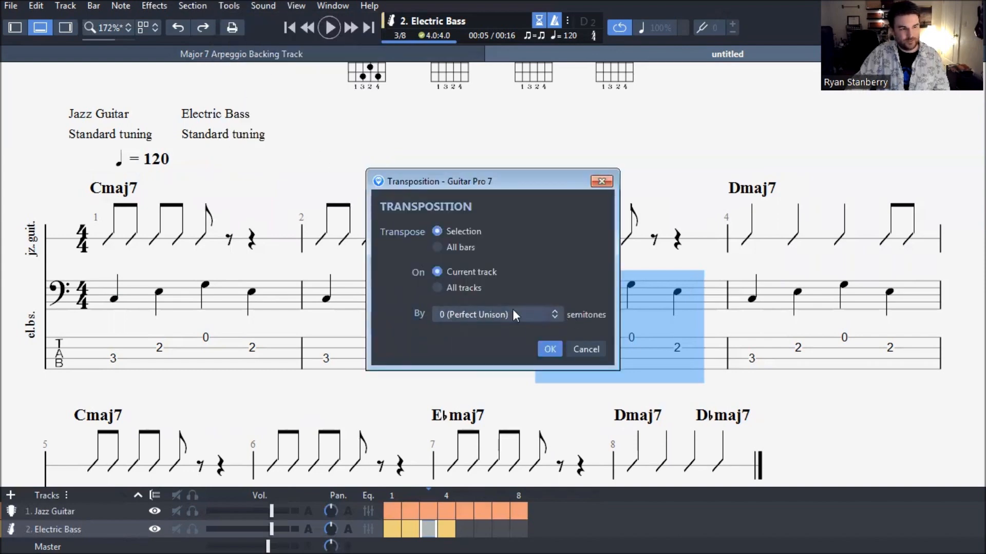
{"action": "left_click", "coordinate": [528, 309]}
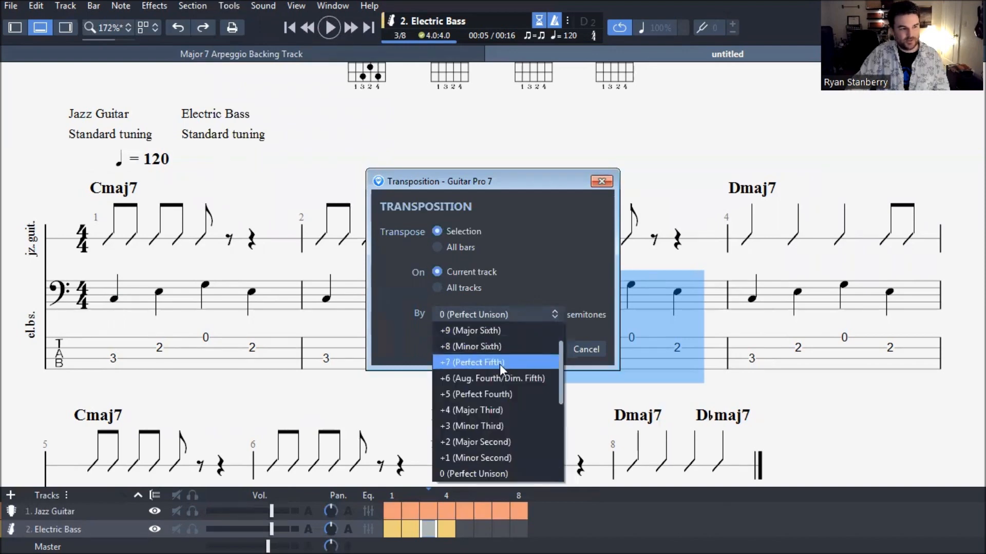
{"action": "left_click", "coordinate": [459, 427]}
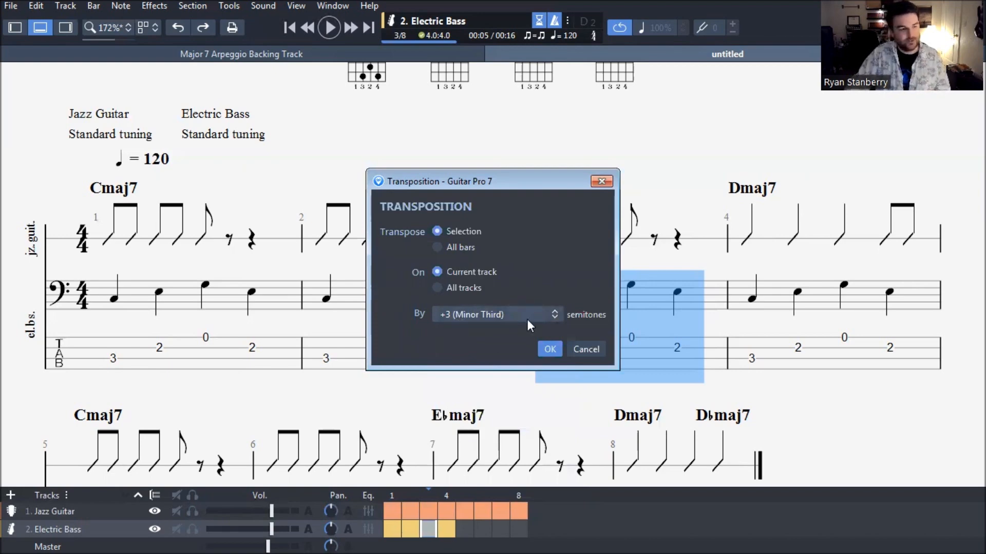
{"action": "left_click", "coordinate": [547, 350]}
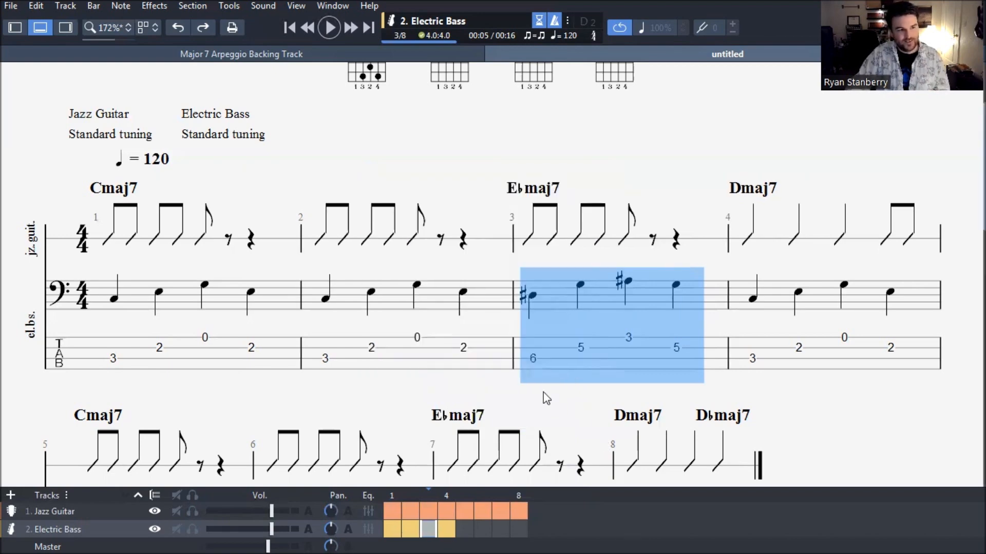
{"action": "left_click", "coordinate": [533, 360]}
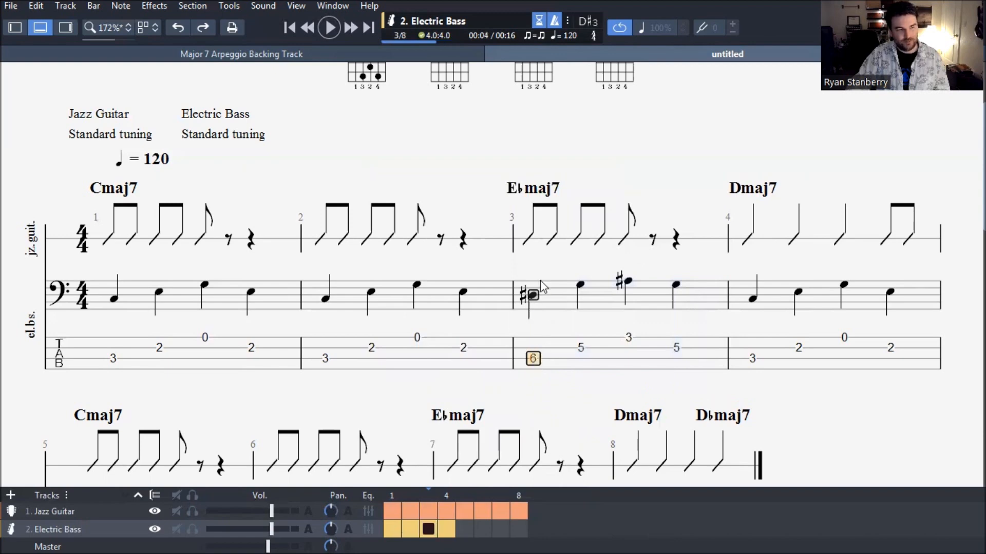
{"action": "left_click_drag", "start_coordinate": [529, 355], "coordinate": [710, 344]}
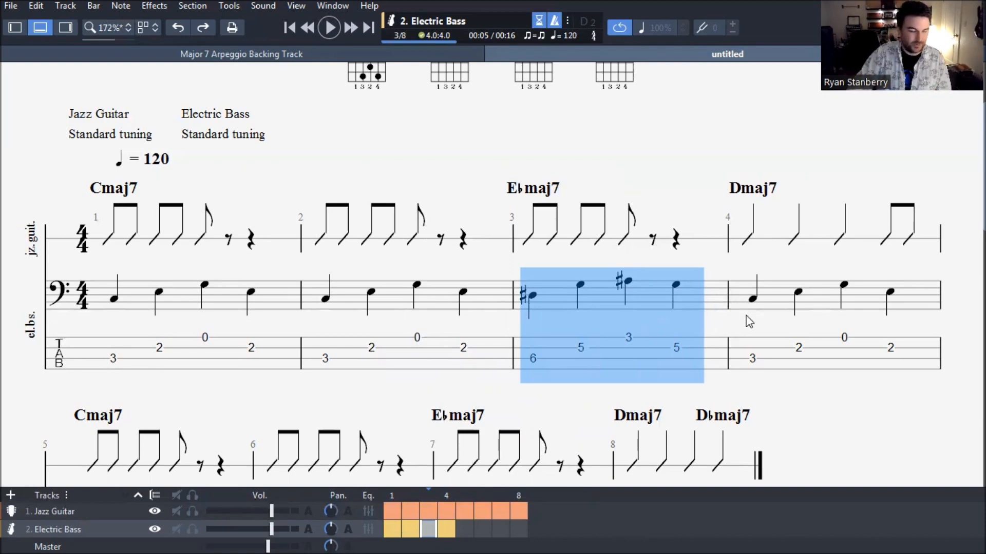
{"action": "left_click", "coordinate": [581, 347]}
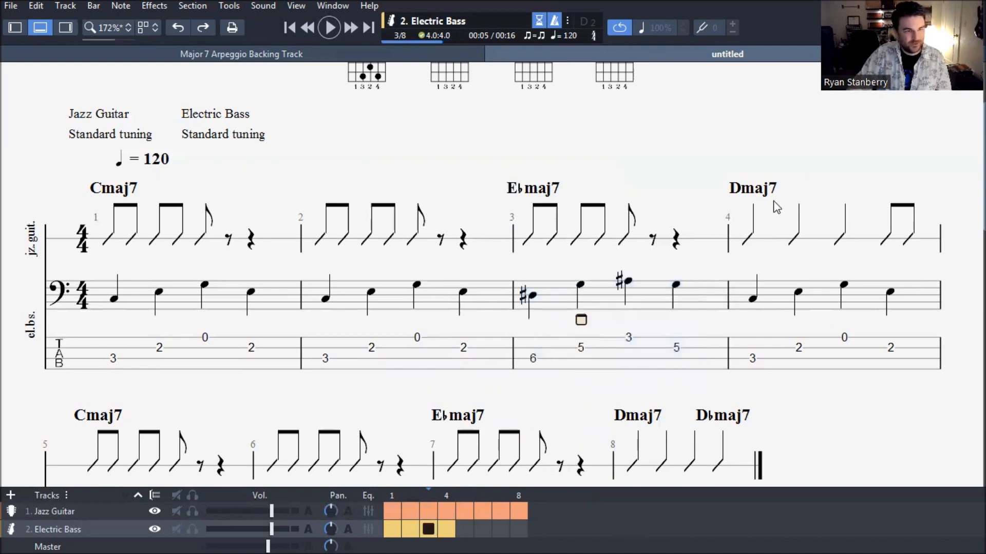
- Transpose the selected notes of bass bar 4 by +2 semitones (Major Second) on the current track only
{"action": "left_click", "coordinate": [791, 350]}
{"action": "double_click", "coordinate": [790, 350]}
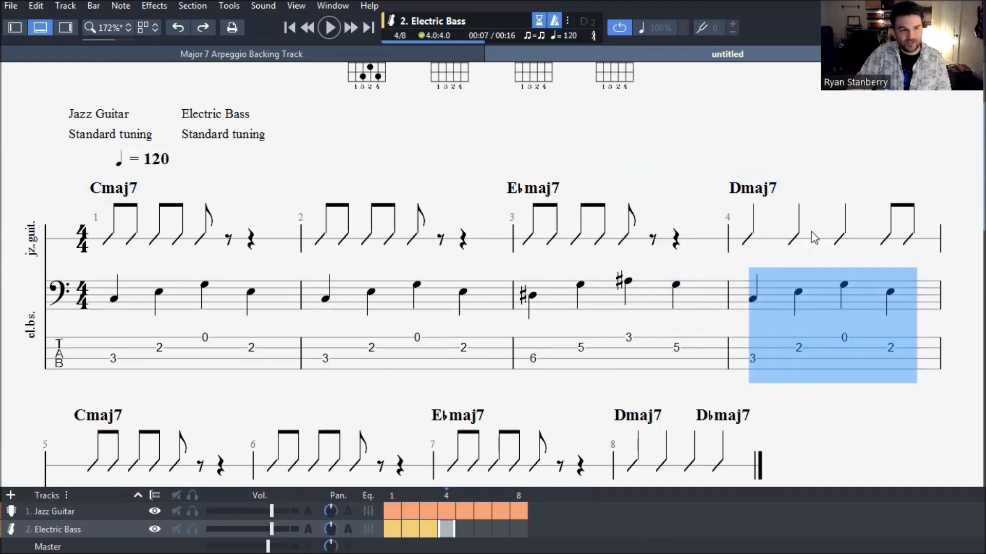
{"action": "left_click", "coordinate": [233, 8]}
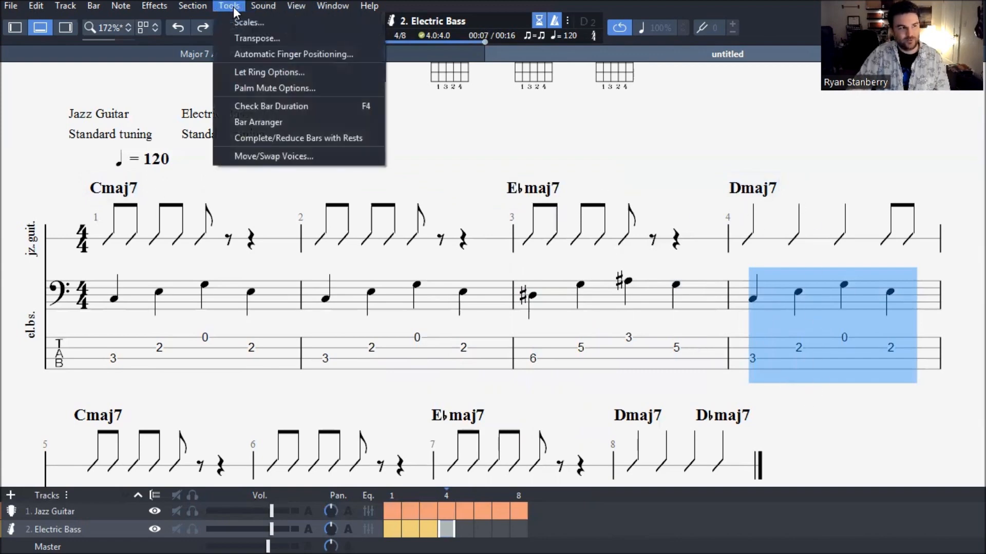
{"action": "left_click", "coordinate": [258, 38]}
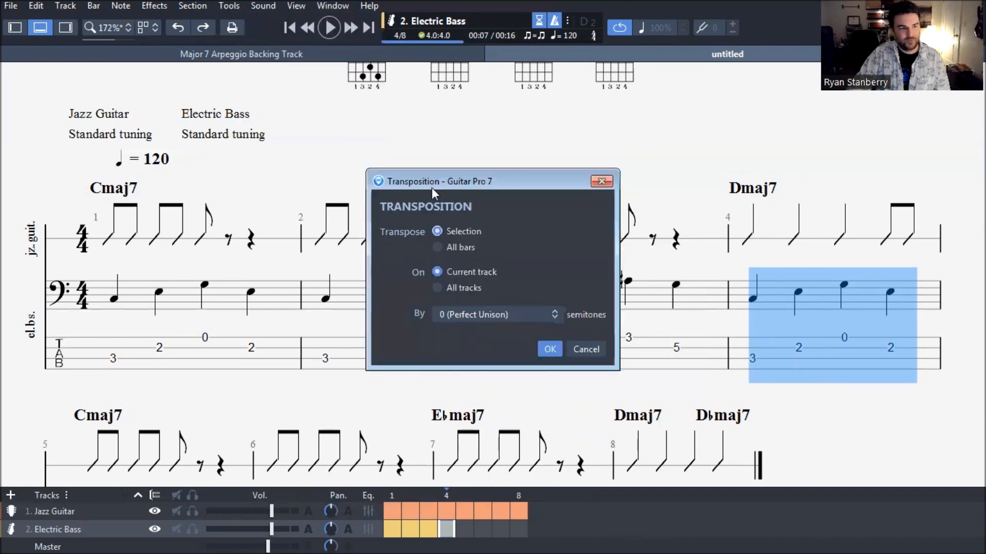
{"action": "left_click", "coordinate": [521, 315]}
{"action": "left_click", "coordinate": [505, 440]}
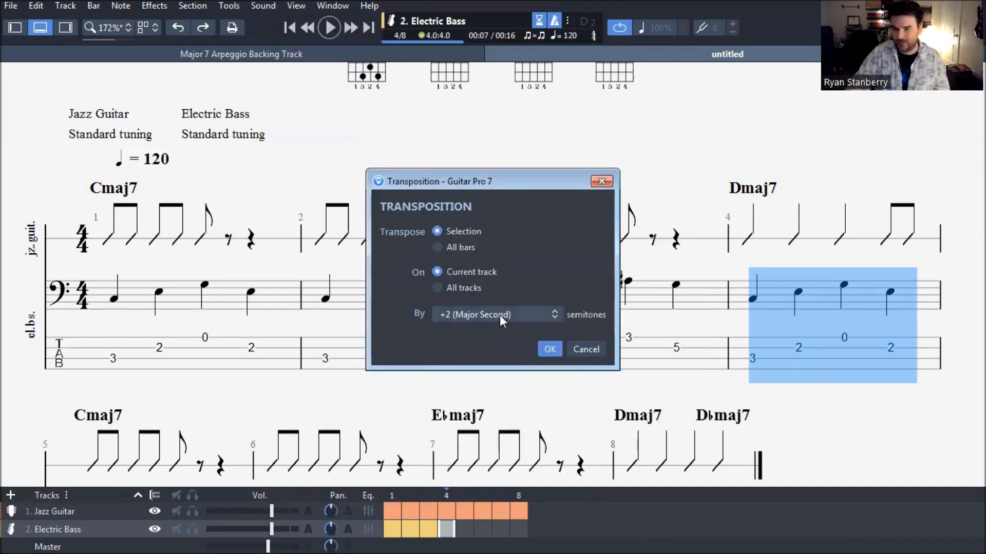
{"action": "left_click", "coordinate": [550, 349]}
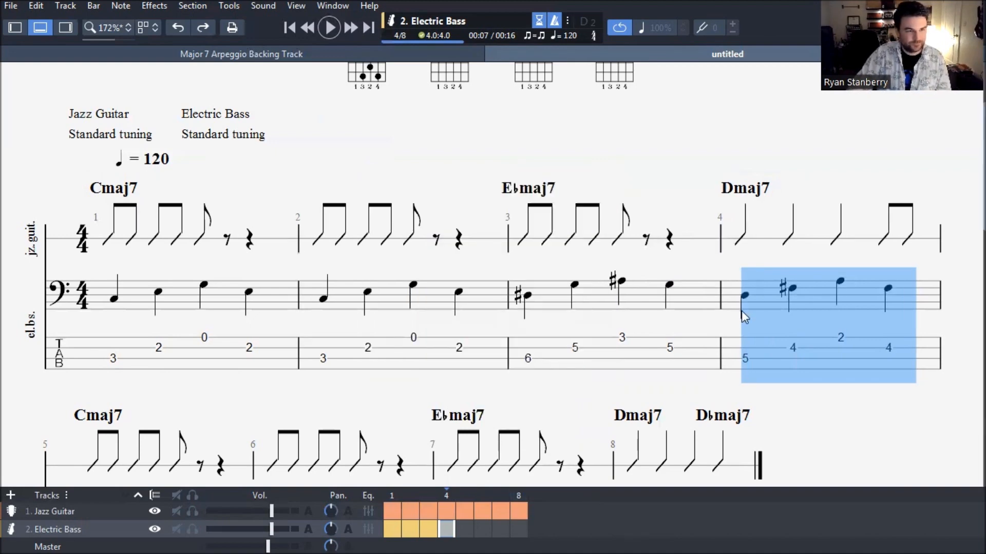
{"action": "scroll", "coordinate": [729, 295], "scroll_direction": "down", "scroll_amount": 3}
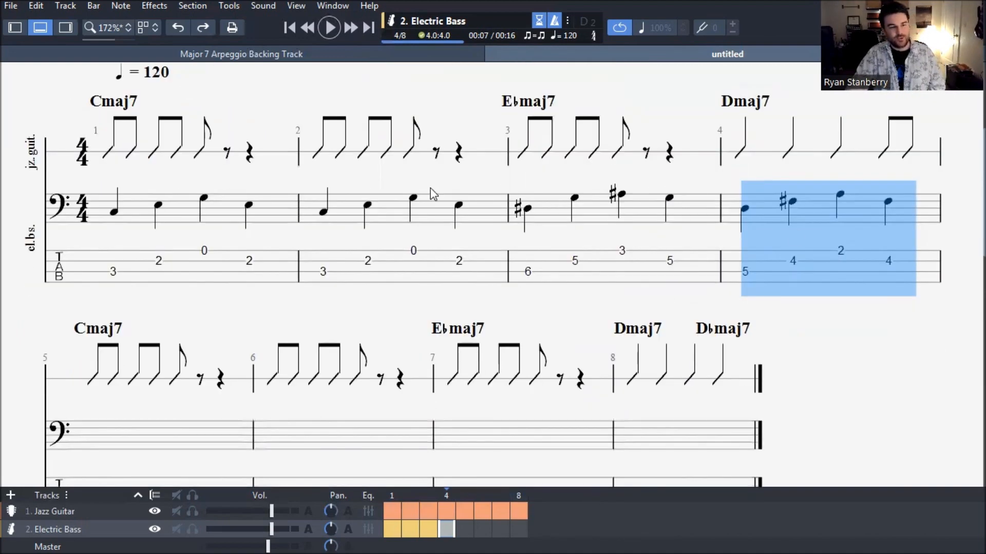
{"action": "scroll", "coordinate": [430, 194], "scroll_direction": "down", "scroll_amount": 3}
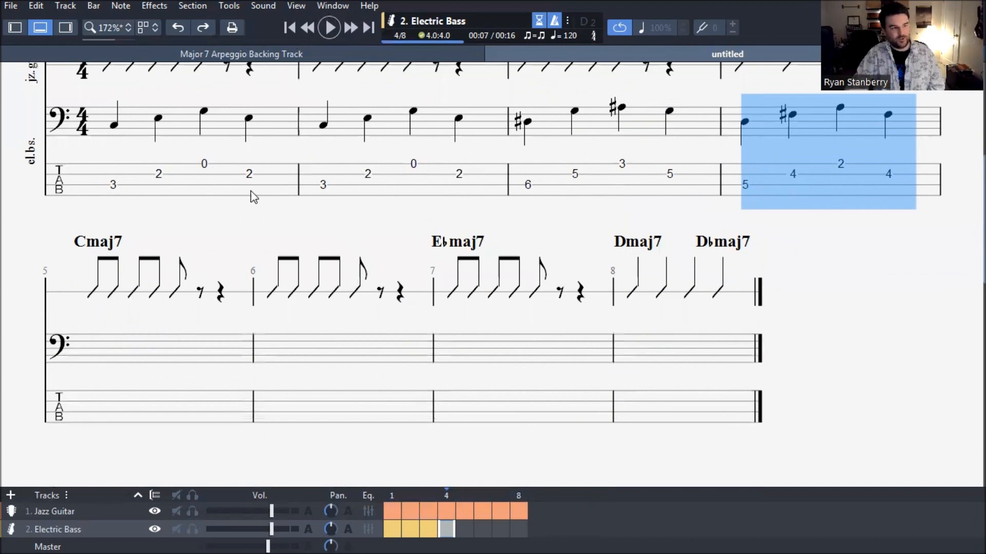
{"action": "scroll", "coordinate": [253, 196], "scroll_direction": "up", "scroll_amount": 3}
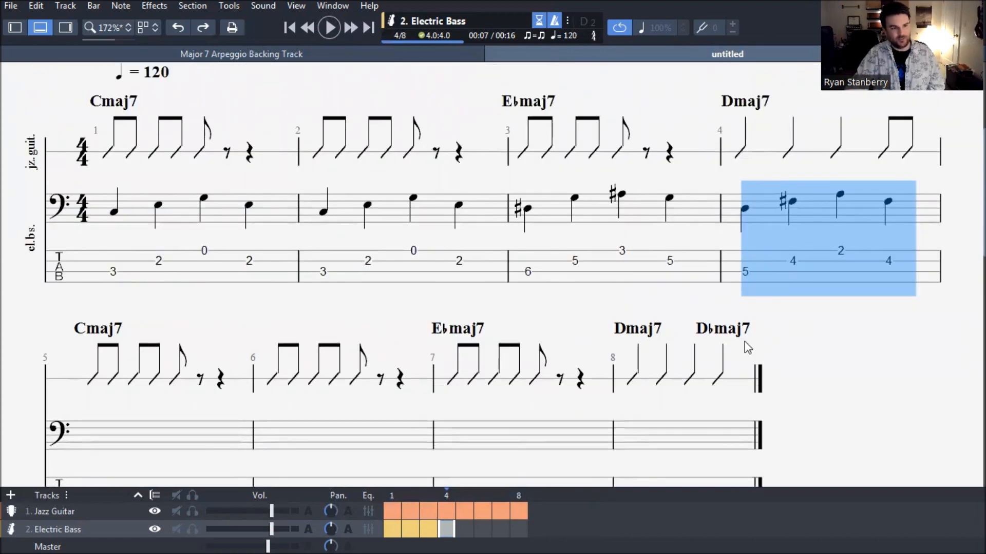
{"action": "scroll", "coordinate": [174, 242], "scroll_direction": "down", "scroll_amount": 2}
{"action": "scroll", "coordinate": [240, 323], "scroll_direction": "up", "scroll_amount": 2}
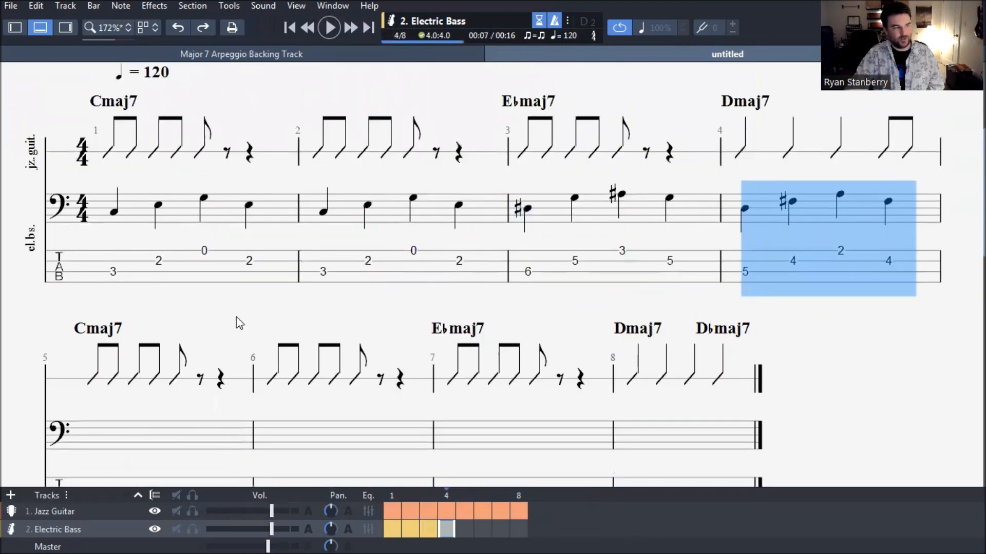
{"action": "scroll", "coordinate": [115, 266], "scroll_direction": "up", "scroll_amount": 1}
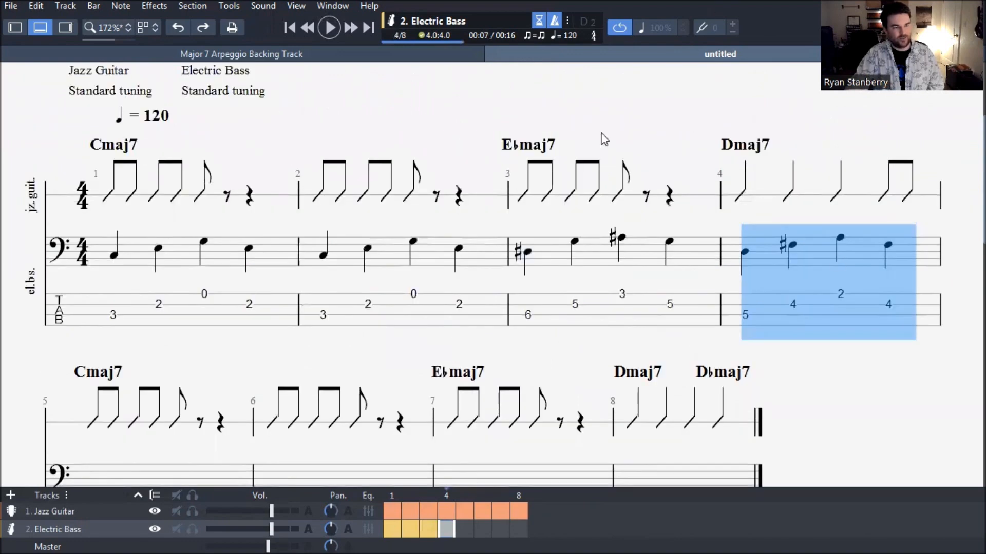
- With the first note of bass bar 3 selected, show the edition palette and hide the track list
{"action": "left_click", "coordinate": [531, 252]}
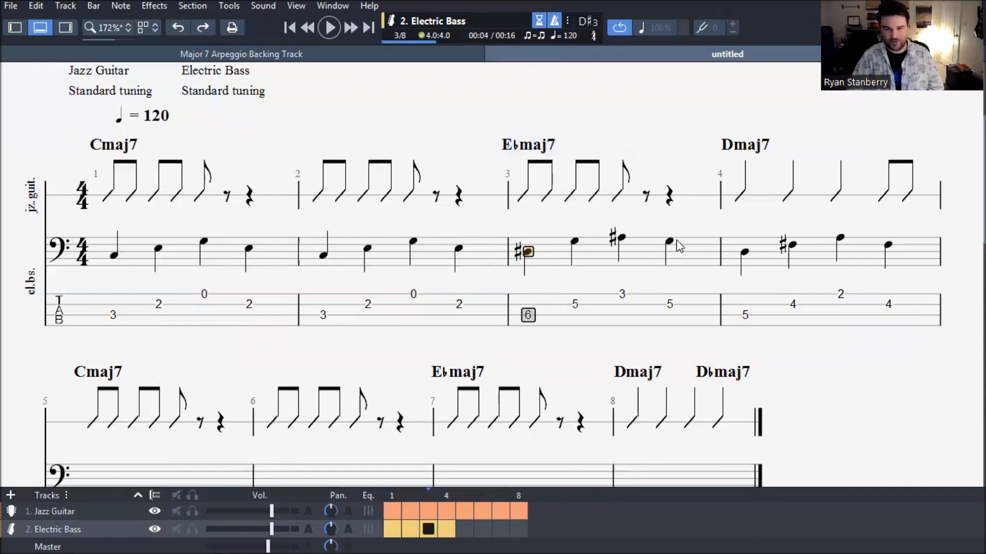
{"action": "left_click", "coordinate": [14, 28]}
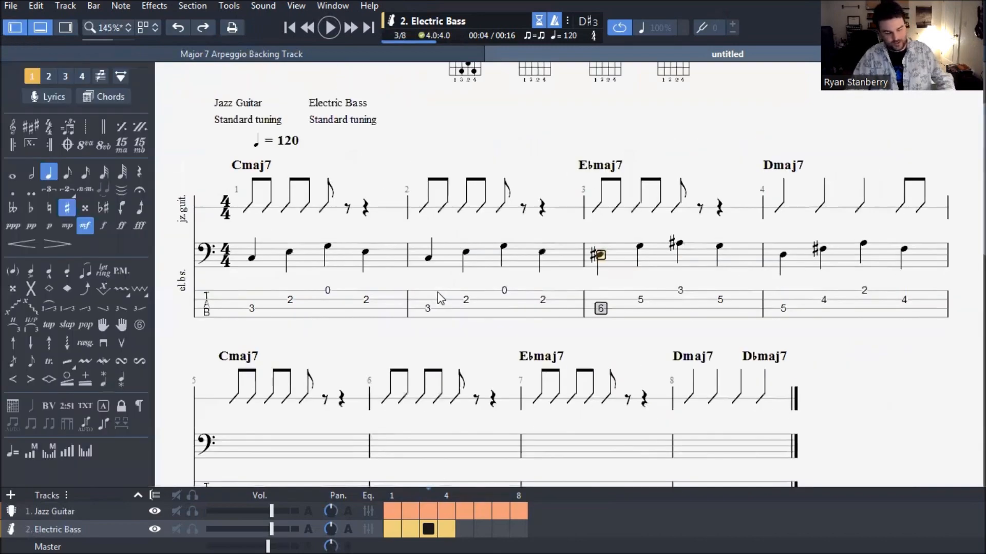
{"action": "key", "text": "F2"}
{"action": "key", "text": "F2"}
{"action": "key", "text": "F2"}
{"action": "key", "text": "F2"}
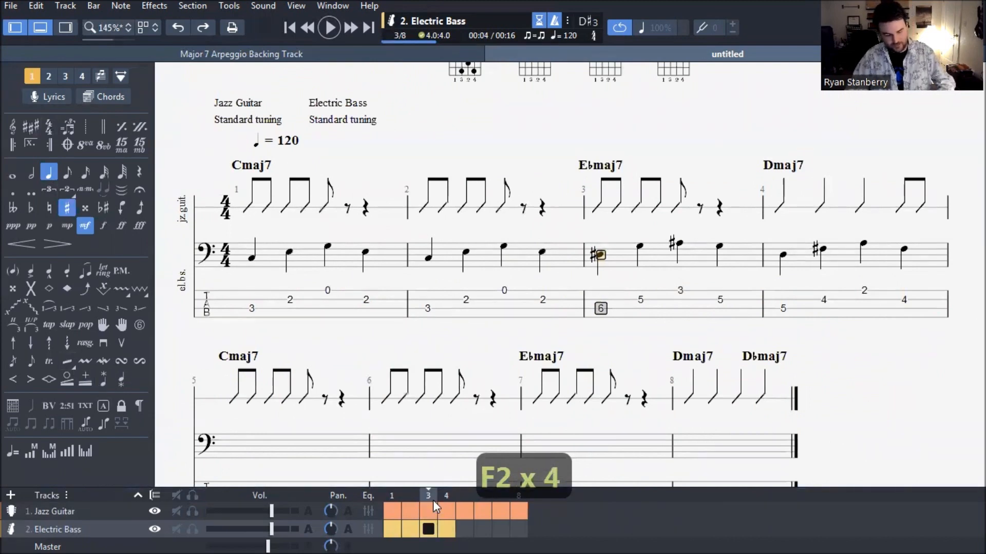
{"action": "key", "text": "F8"}
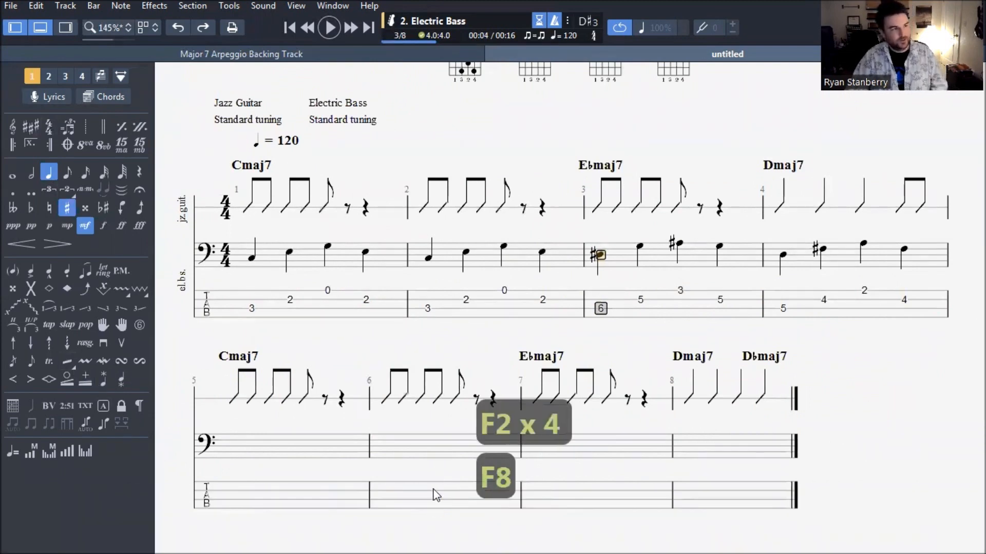
- Respell the first note of bass bar 3 as E flat, keeping it at fret 6
{"action": "left_click", "coordinate": [100, 209]}
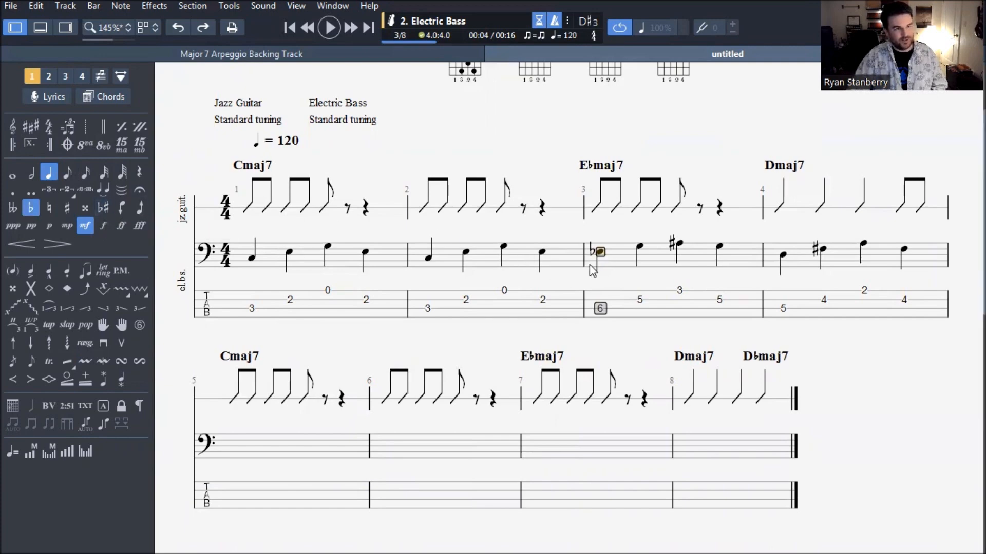
{"action": "left_click", "coordinate": [597, 284]}
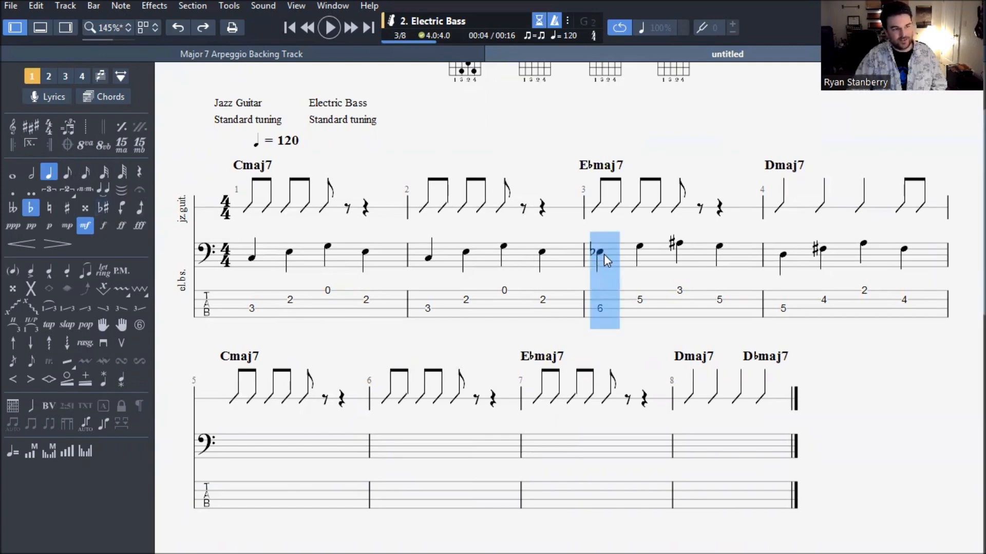
{"action": "left_click", "coordinate": [600, 306]}
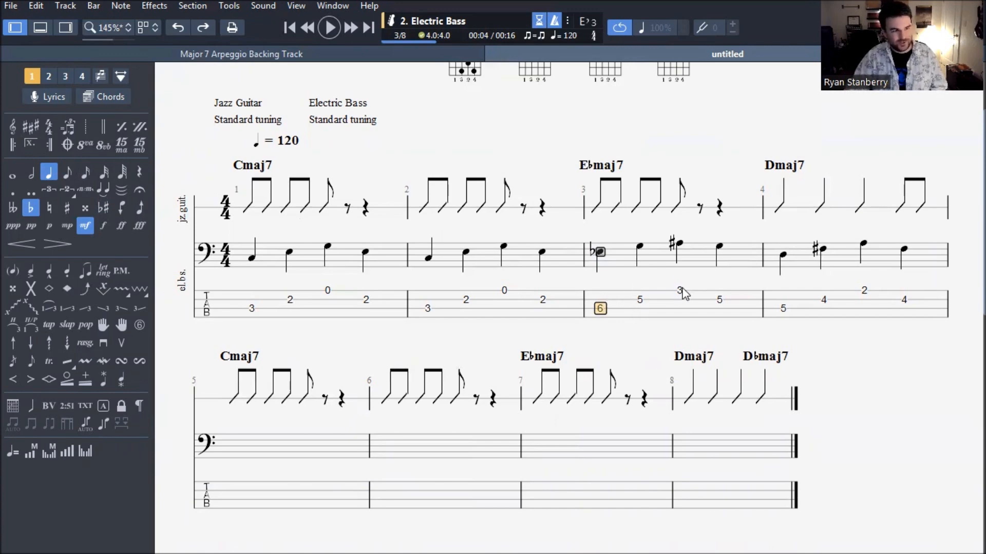
- Respell the third note of bass bar 3 as B flat, keeping it at fret 3
{"action": "left_click", "coordinate": [678, 244]}
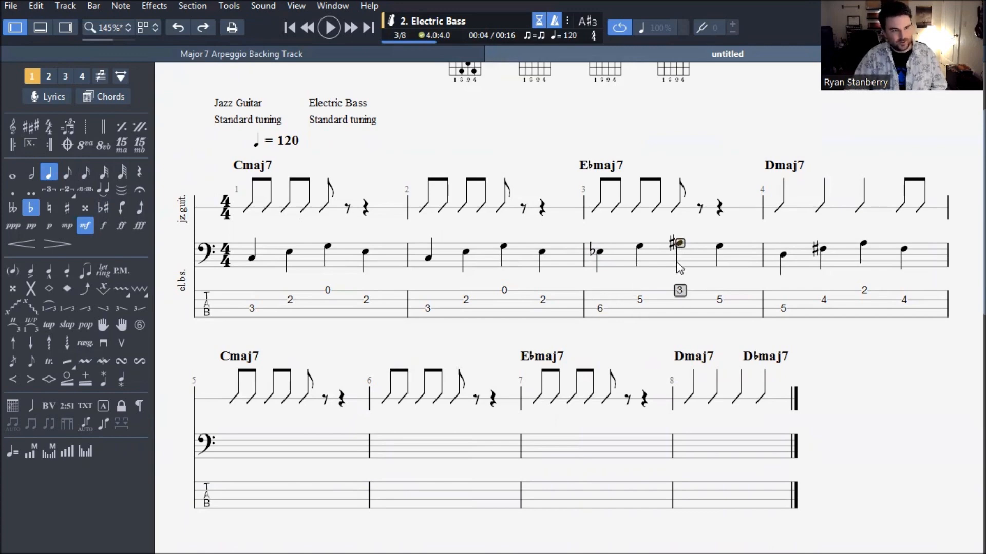
{"action": "left_click", "coordinate": [98, 208]}
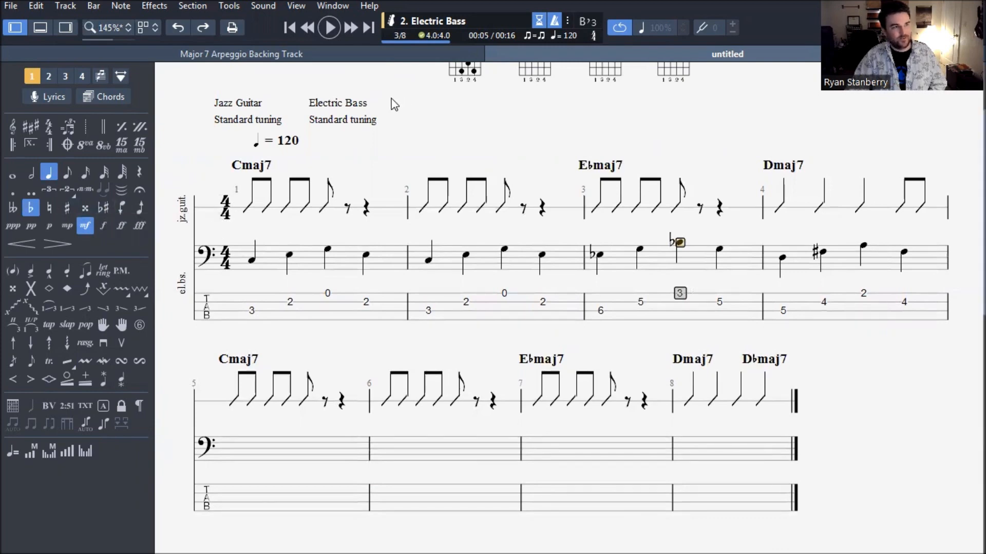
- Check bass bar 3 in the original score, undo both flat respellings in the new score, and hide the edition palette
{"action": "left_click", "coordinate": [476, 53]}
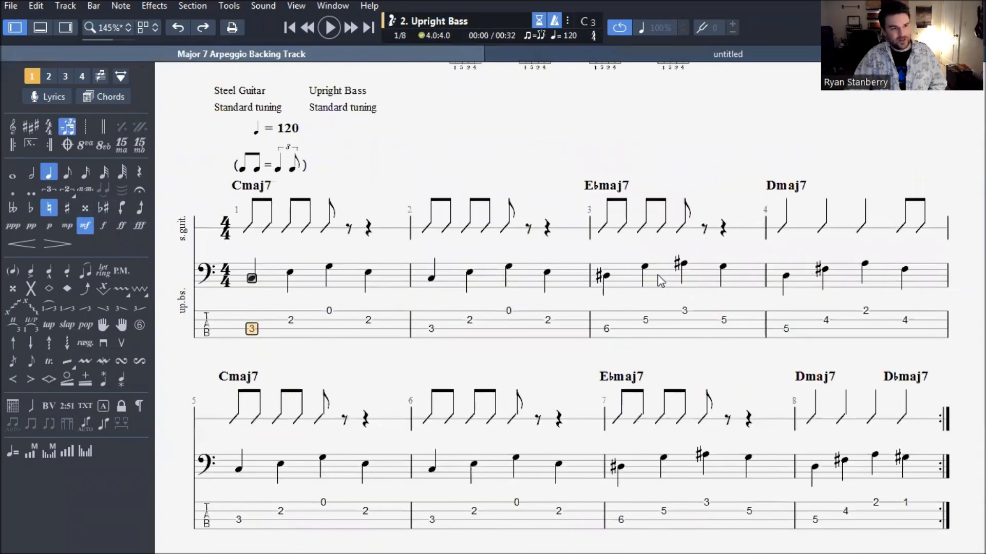
{"action": "key", "text": "ctrl+Tab"}
{"action": "left_click", "coordinate": [601, 295]}
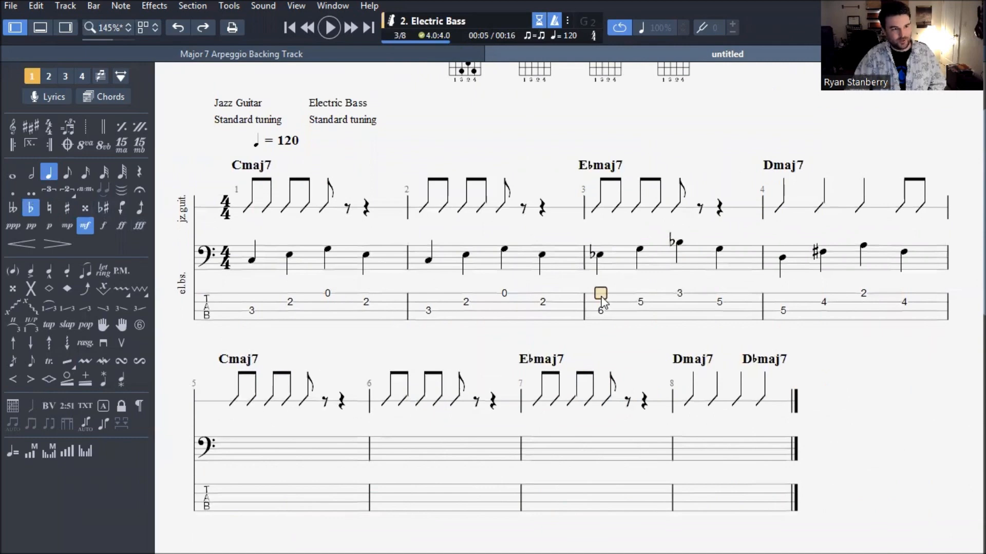
{"action": "key", "text": "ctrl+z"}
{"action": "key", "text": "ctrl+z"}
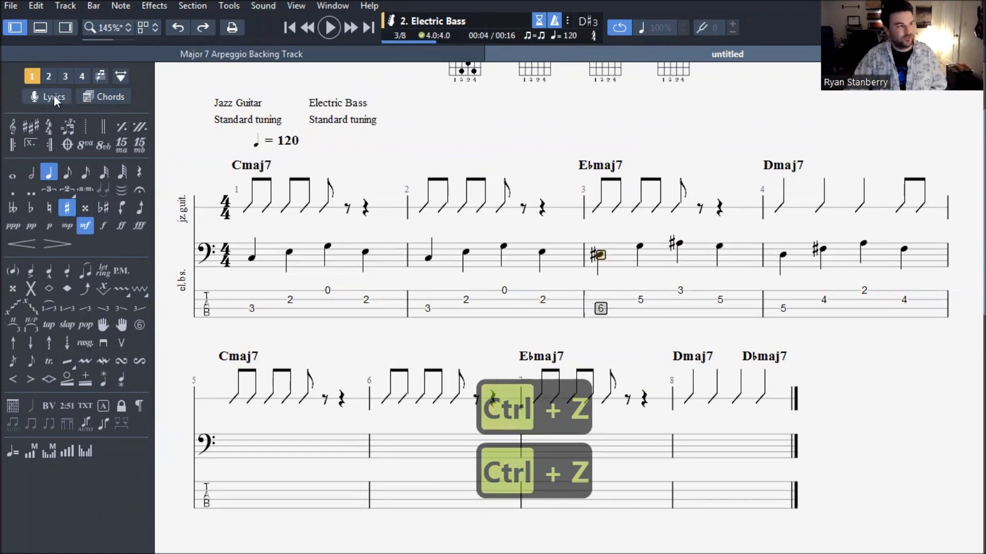
{"action": "left_click", "coordinate": [10, 28]}
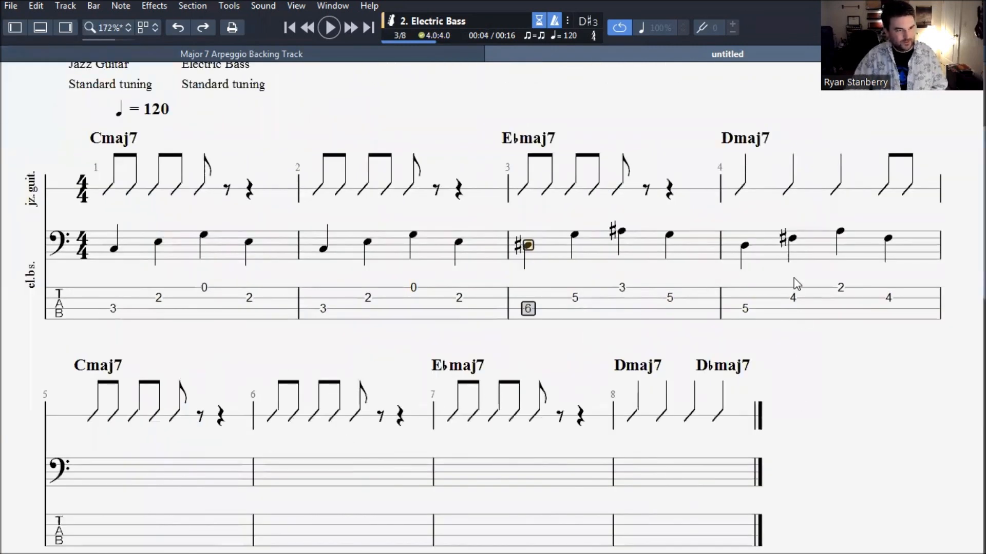
- Copy the bass line from bar 1 through the third beat of bar 4 and paste it at the start of bar 5
{"action": "scroll", "coordinate": [797, 284], "scroll_direction": "down", "scroll_amount": 1}
{"action": "left_click_drag", "start_coordinate": [103, 281], "coordinate": [835, 255]}
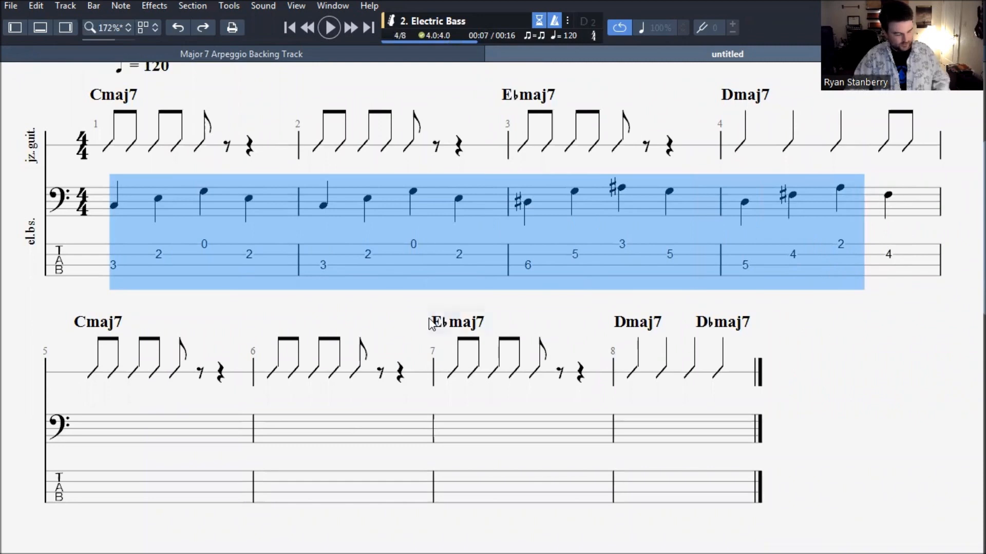
{"action": "key", "text": "ctrl+c"}
{"action": "left_click", "coordinate": [110, 485]}
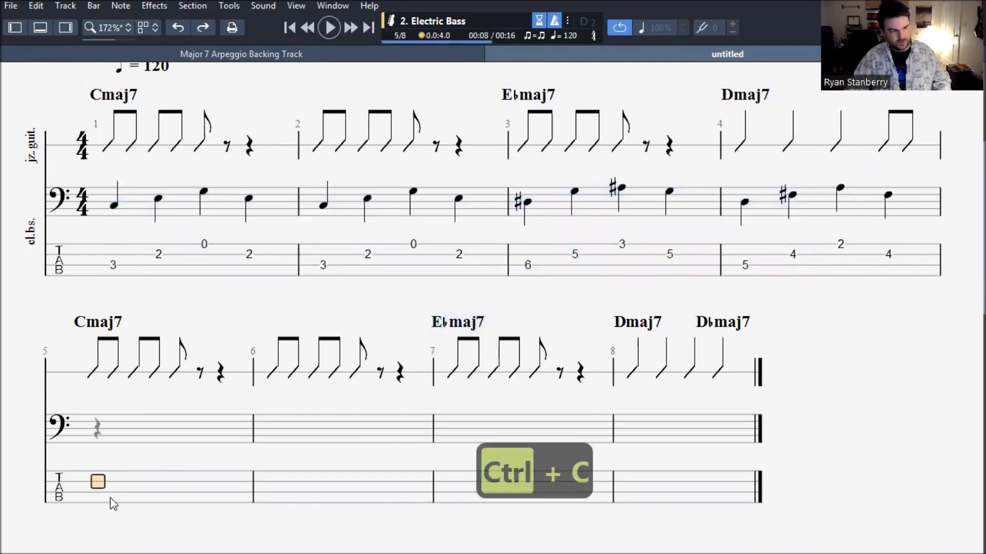
{"action": "key", "text": "ctrl+v"}
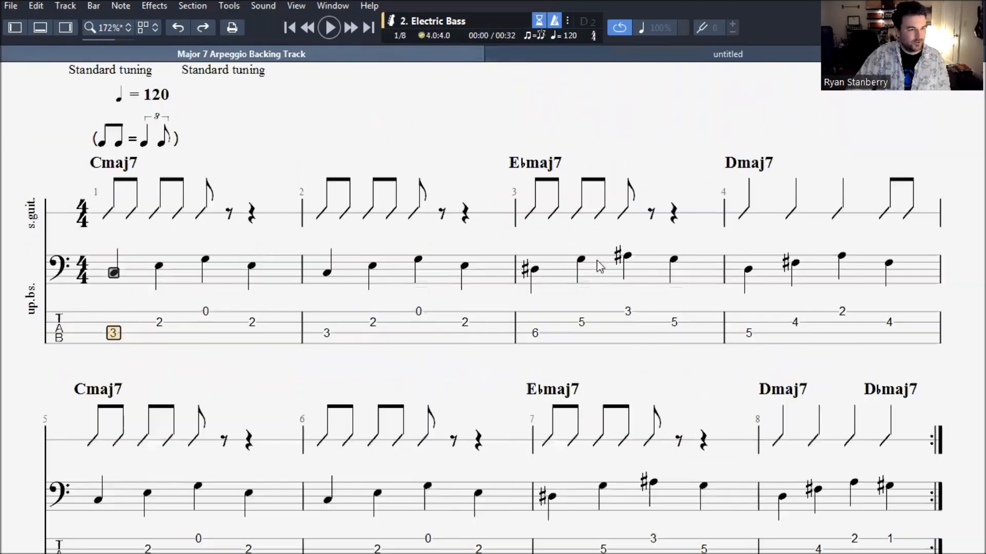
- Consult the original's final bar and enter fret 1 on the highest string on the fourth beat of bass bar 8
{"action": "scroll", "coordinate": [898, 452], "scroll_direction": "down", "scroll_amount": 1}
{"action": "key", "text": "ctrl+Tab"}
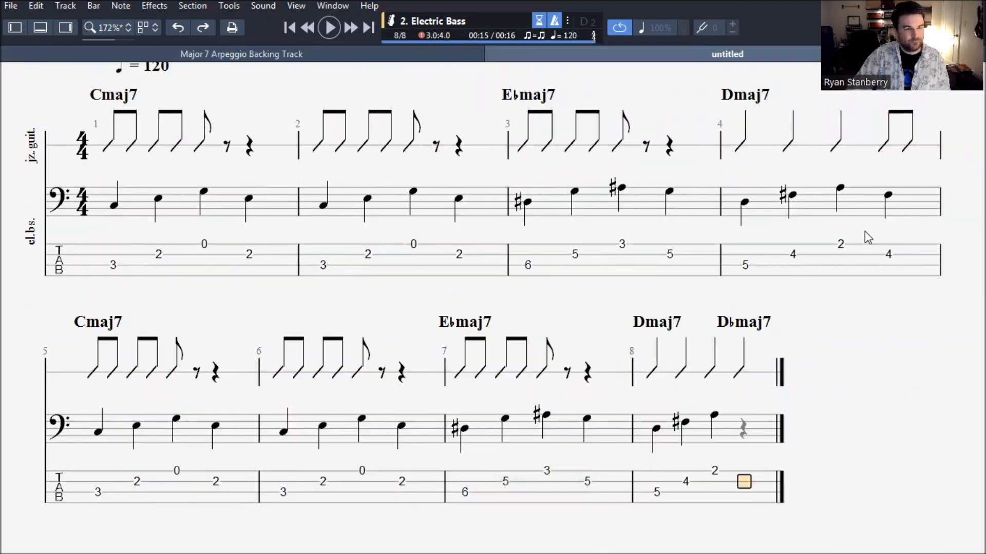
{"action": "left_click", "coordinate": [748, 471]}
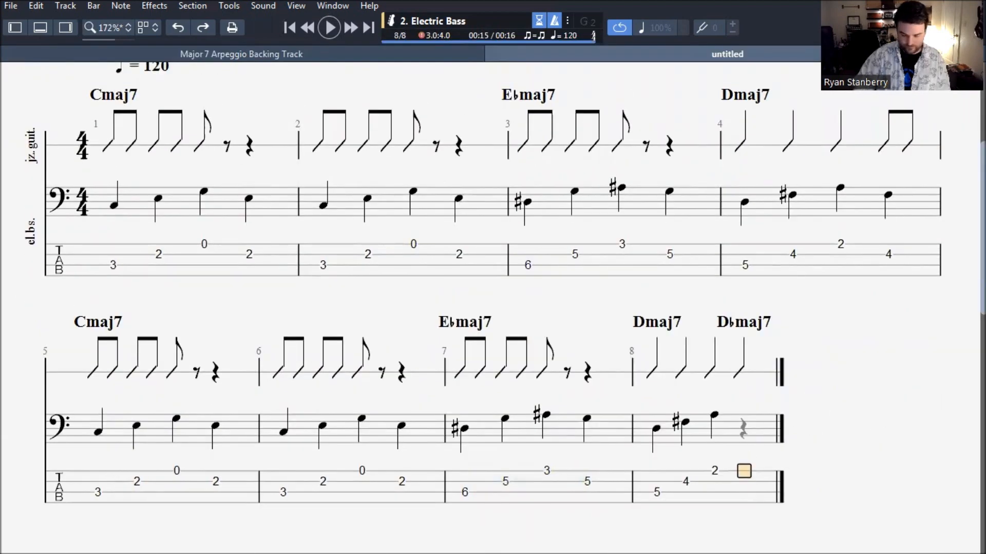
{"action": "type", "text": "1"}
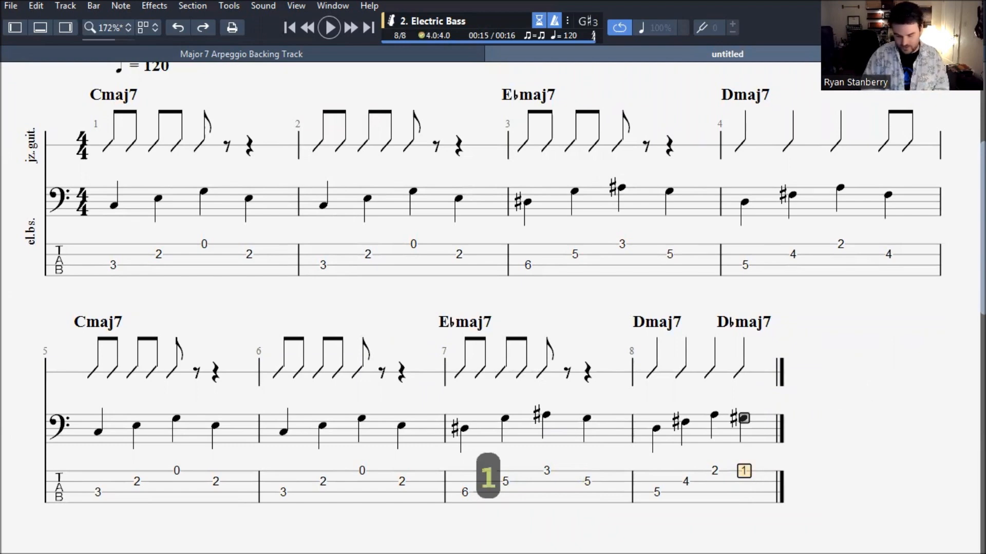
- Add a repeat close played 2 times at bar 8 and force a line break there so the last system fills the width
{"action": "key", "text": "bracketright"}
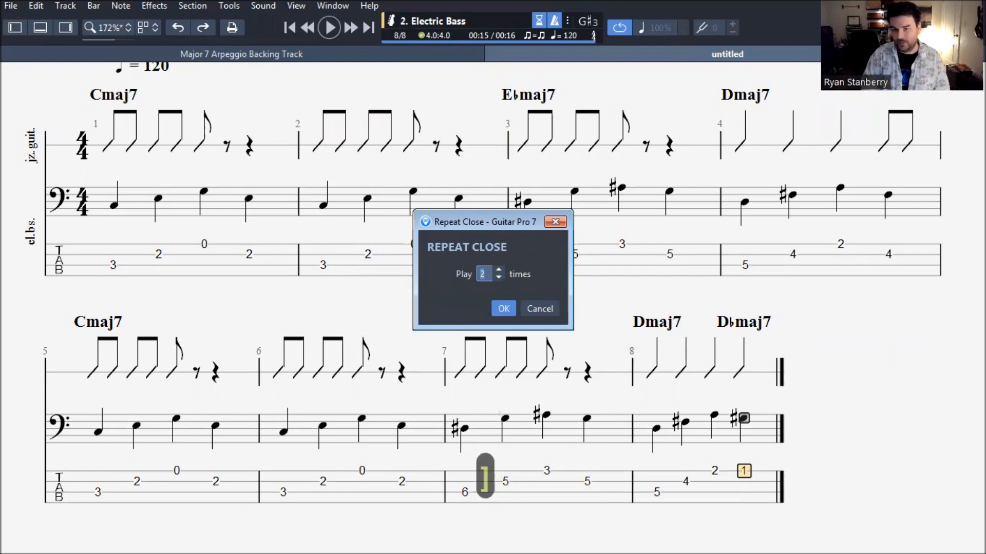
{"action": "key", "text": "Return"}
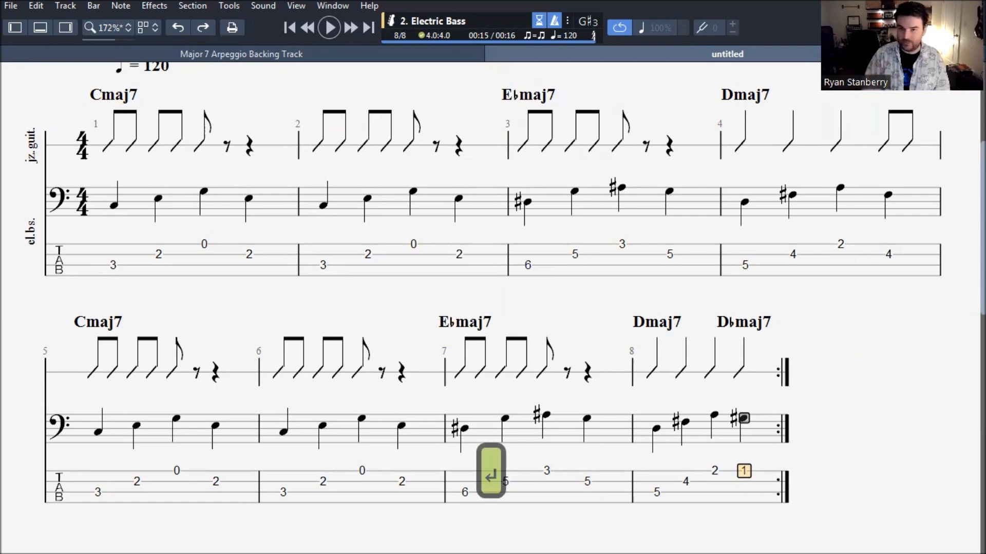
{"action": "key", "text": "ctrl+Return"}
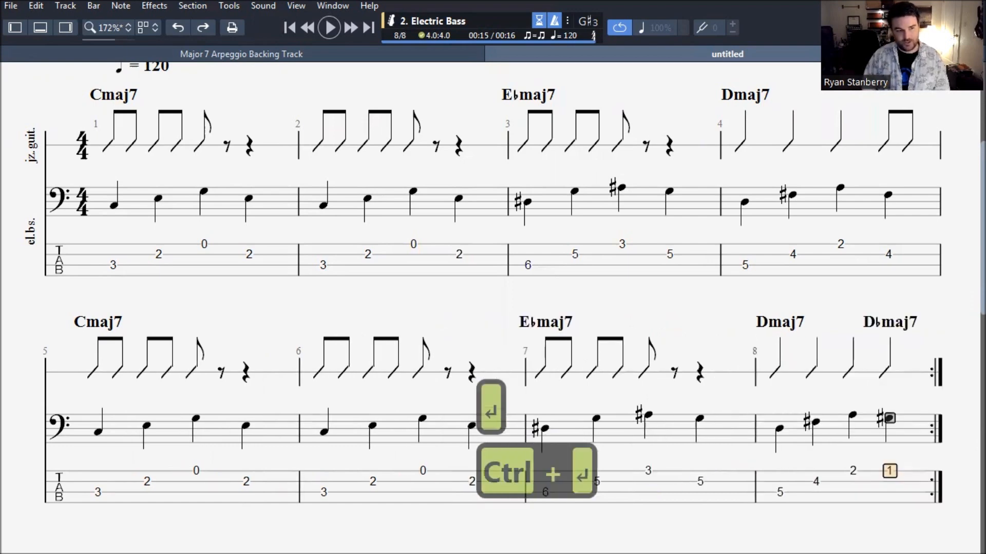
- Consult the rhythm-feel marking in the original score and apply the Triplet 8th feel at bar 8 of the new score
{"action": "scroll", "coordinate": [594, 266], "scroll_direction": "up", "scroll_amount": 4}
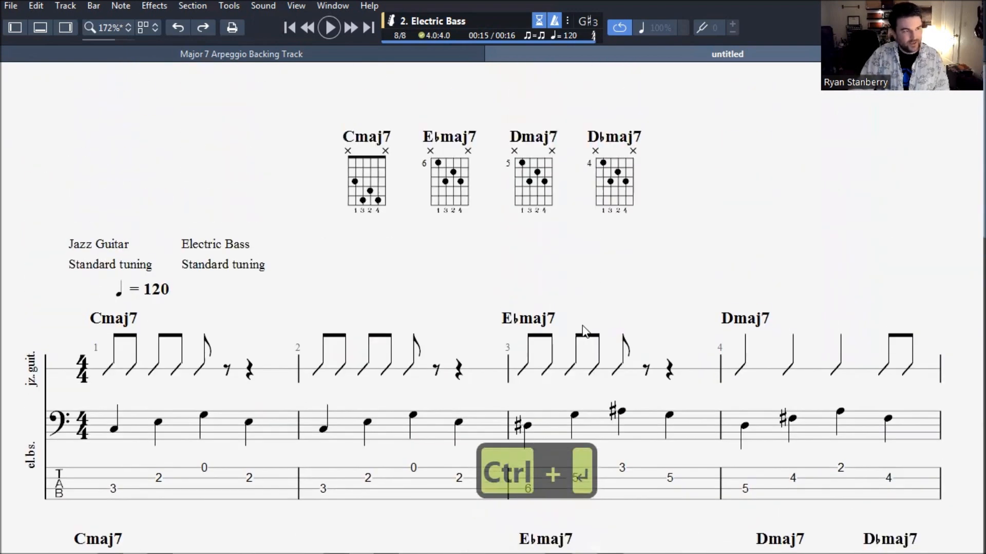
{"action": "left_click", "coordinate": [262, 53]}
{"action": "scroll", "coordinate": [176, 307], "scroll_direction": "up", "scroll_amount": 5}
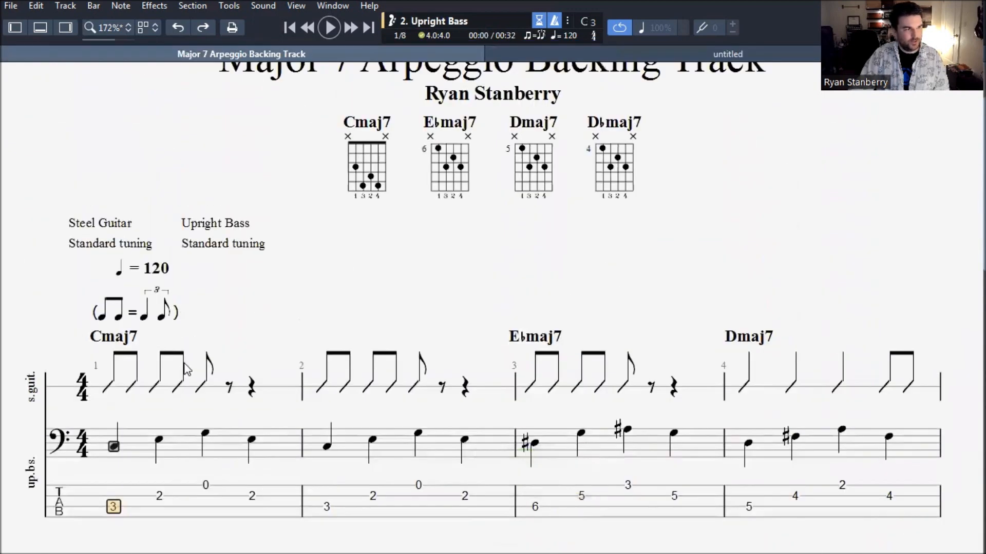
{"action": "scroll", "coordinate": [397, 299], "scroll_direction": "up", "scroll_amount": 2}
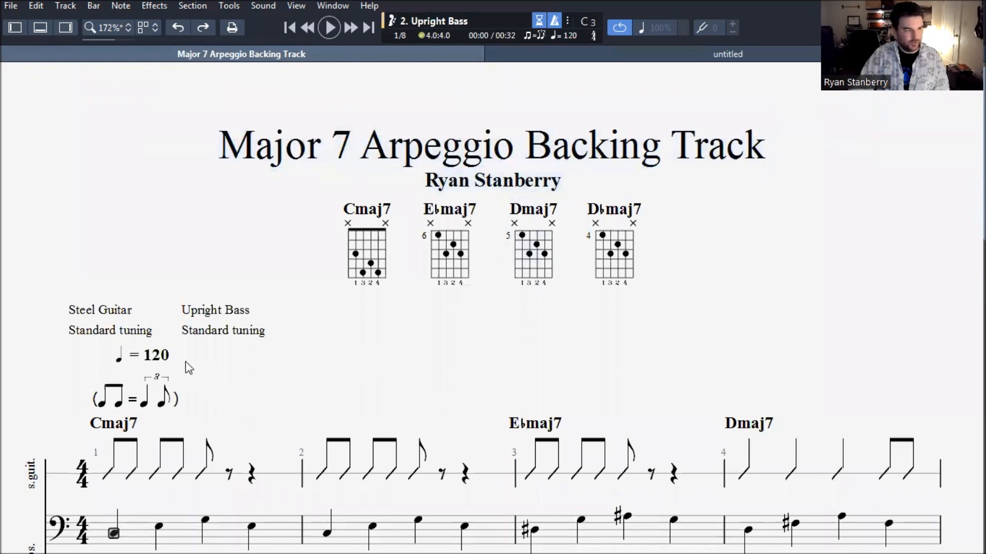
{"action": "scroll", "coordinate": [182, 369], "scroll_direction": "down", "scroll_amount": 1}
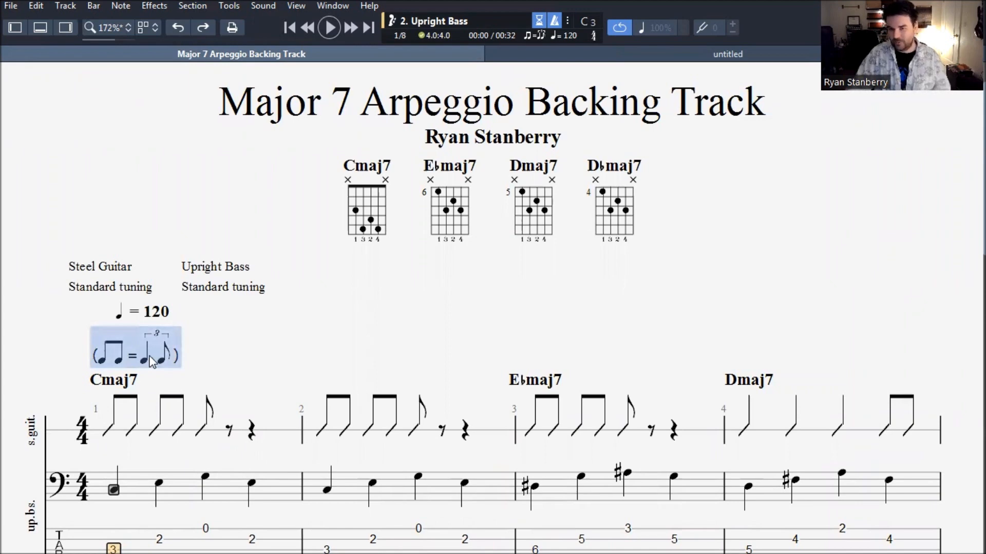
{"action": "left_click", "coordinate": [547, 52]}
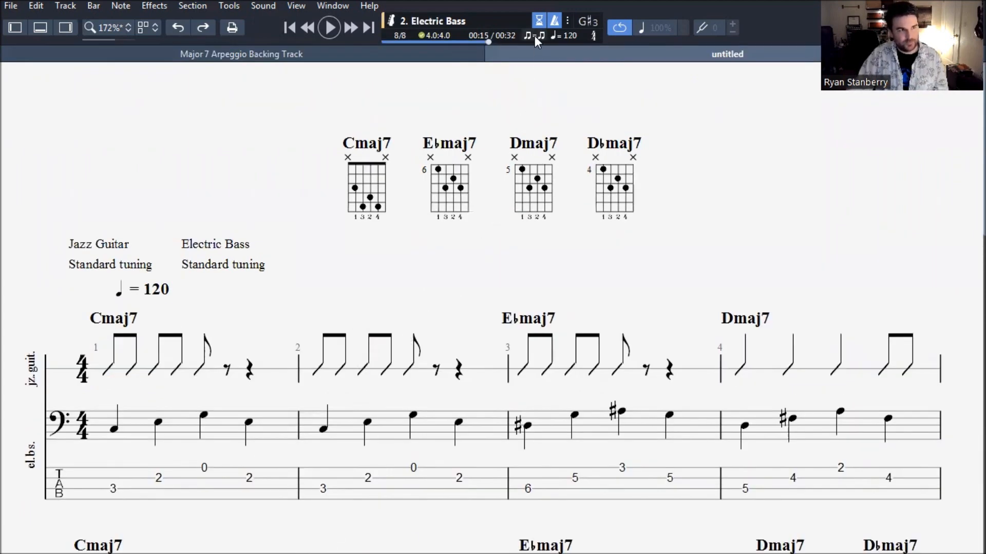
{"action": "left_click", "coordinate": [535, 36]}
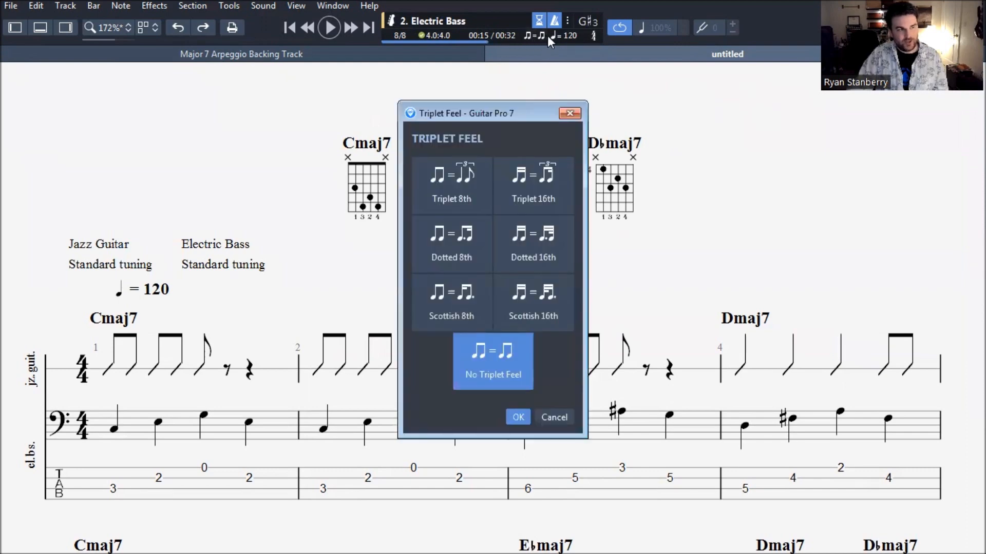
{"action": "left_click", "coordinate": [459, 193]}
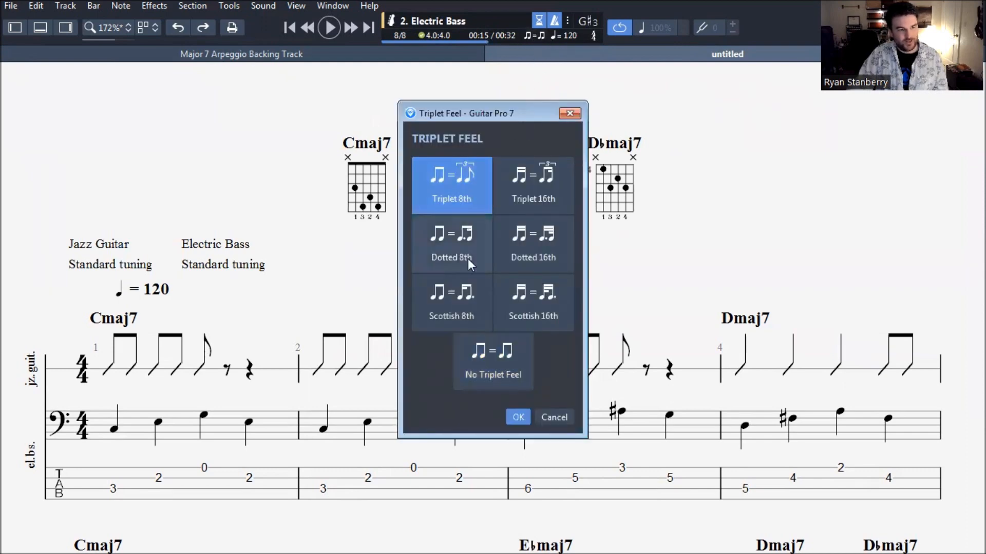
{"action": "left_click", "coordinate": [519, 417]}
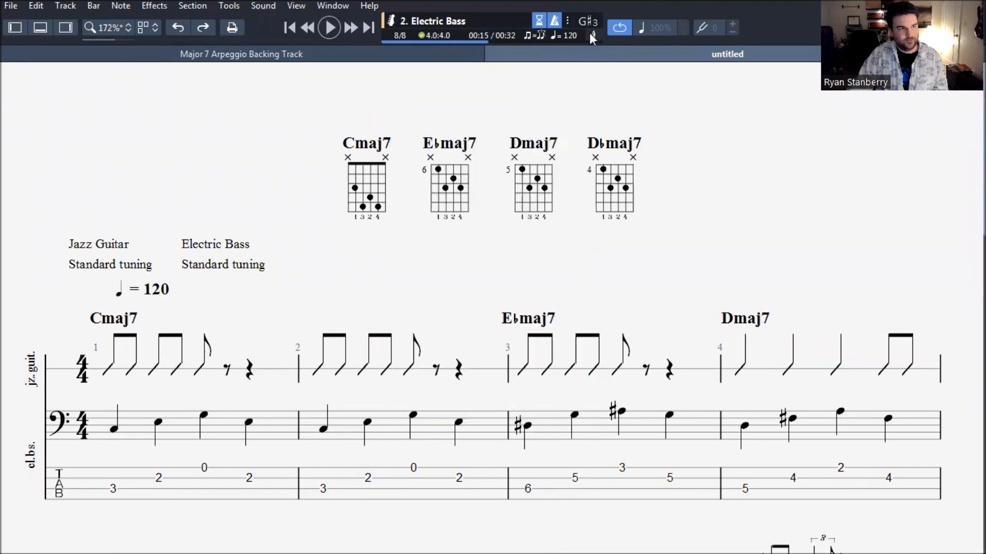
{"action": "left_click", "coordinate": [131, 372]}
{"action": "scroll", "coordinate": [460, 282], "scroll_direction": "down", "scroll_amount": 3}
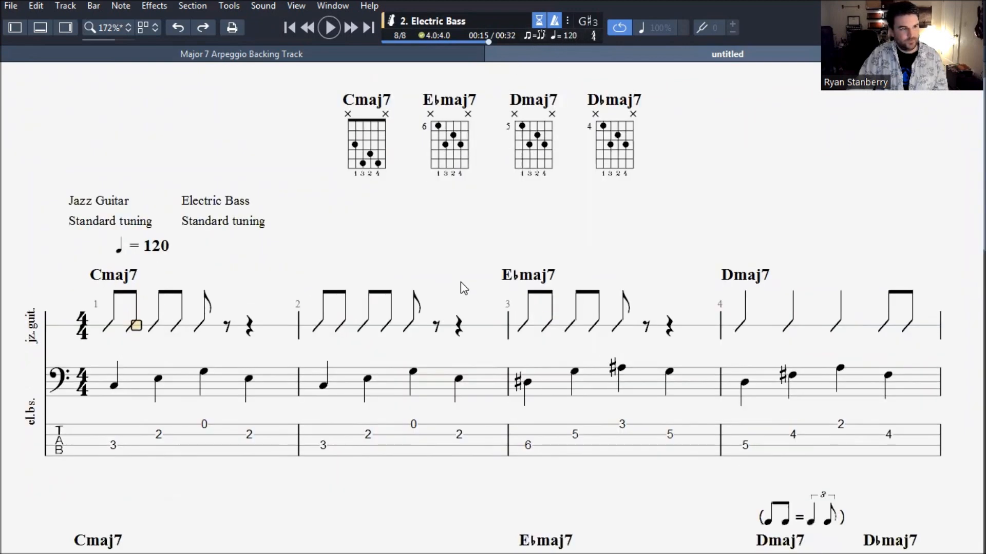
{"action": "scroll", "coordinate": [460, 282], "scroll_direction": "up", "scroll_amount": 2}
{"action": "left_click", "coordinate": [402, 54]}
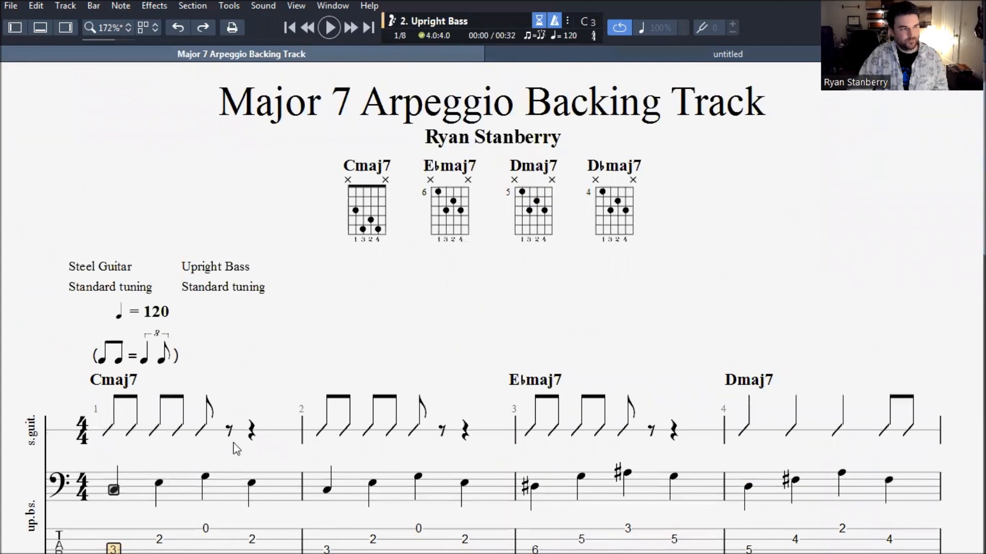
{"action": "left_click", "coordinate": [665, 55]}
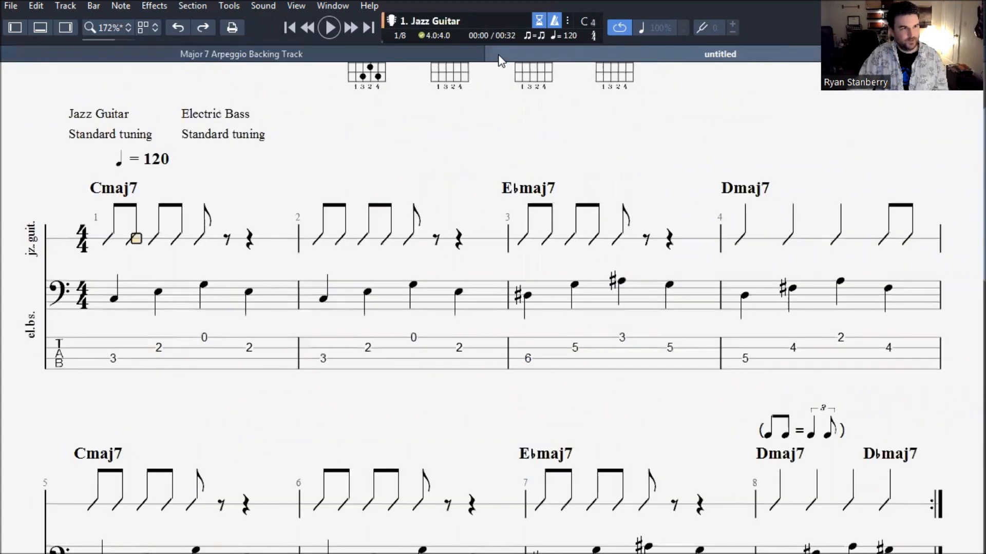
{"action": "left_click", "coordinate": [533, 37]}
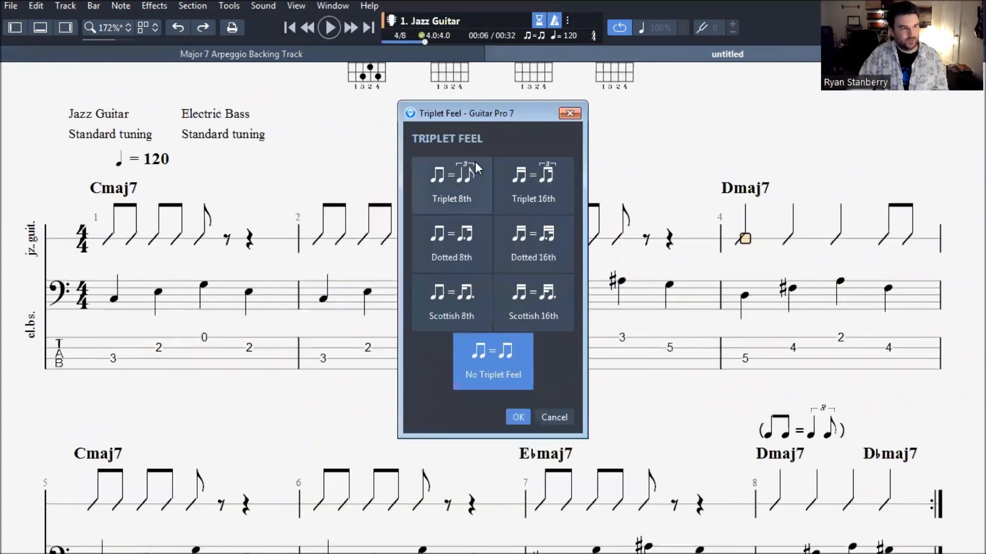
{"action": "left_click", "coordinate": [570, 116]}
- Remove the misplaced triplet marking above bar 8 by setting it to No Triplet Feel
{"action": "scroll", "coordinate": [827, 369], "scroll_direction": "down", "scroll_amount": 2}
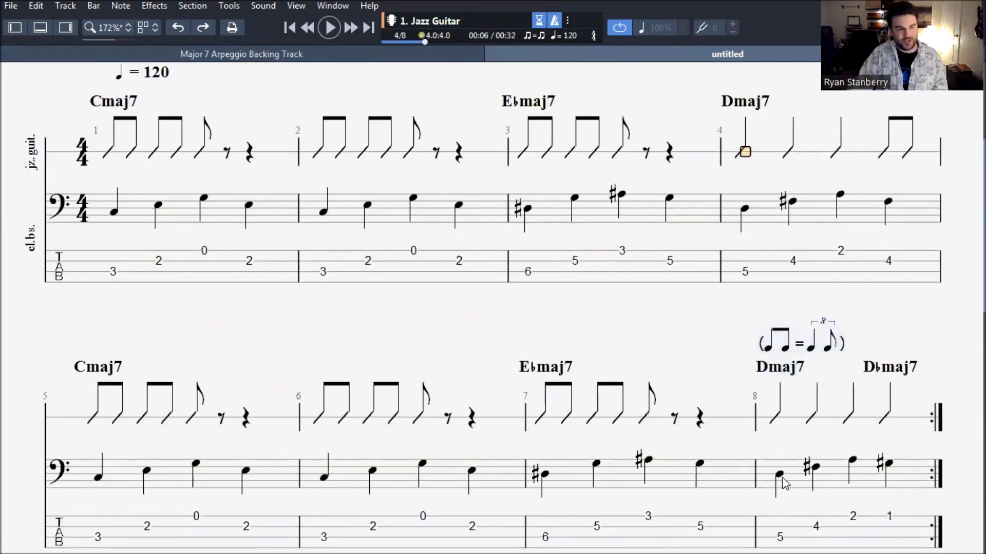
{"action": "left_click", "coordinate": [784, 343]}
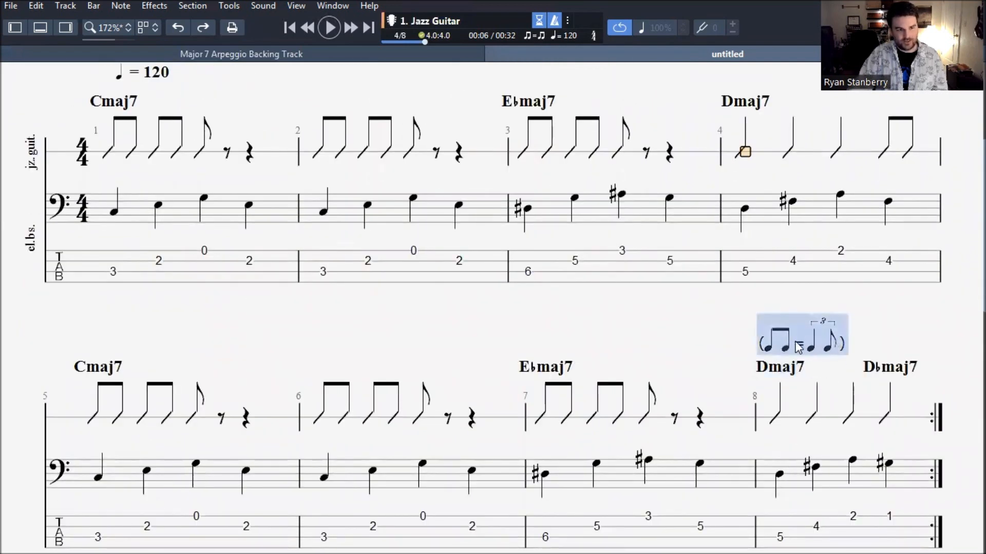
{"action": "left_click", "coordinate": [790, 472]}
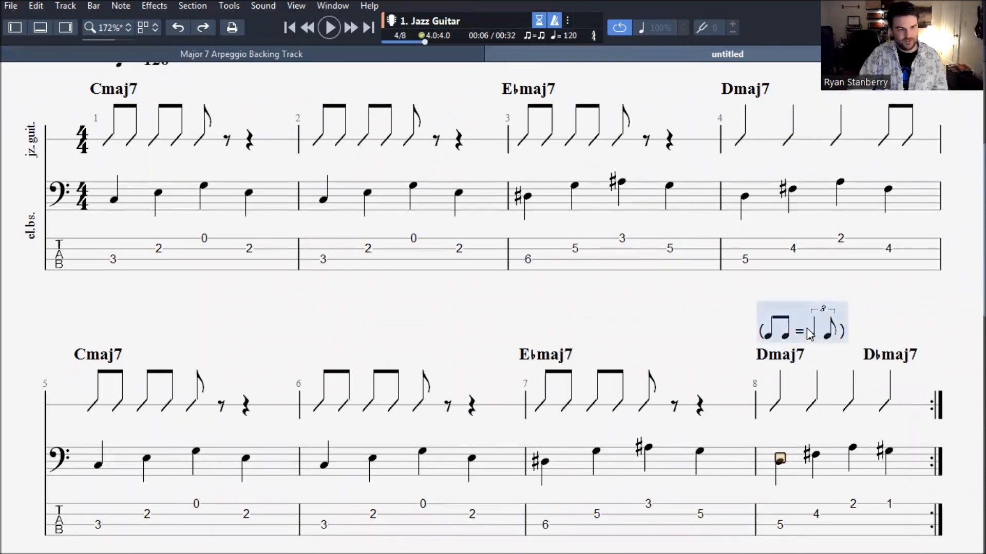
{"action": "double_click", "coordinate": [810, 333]}
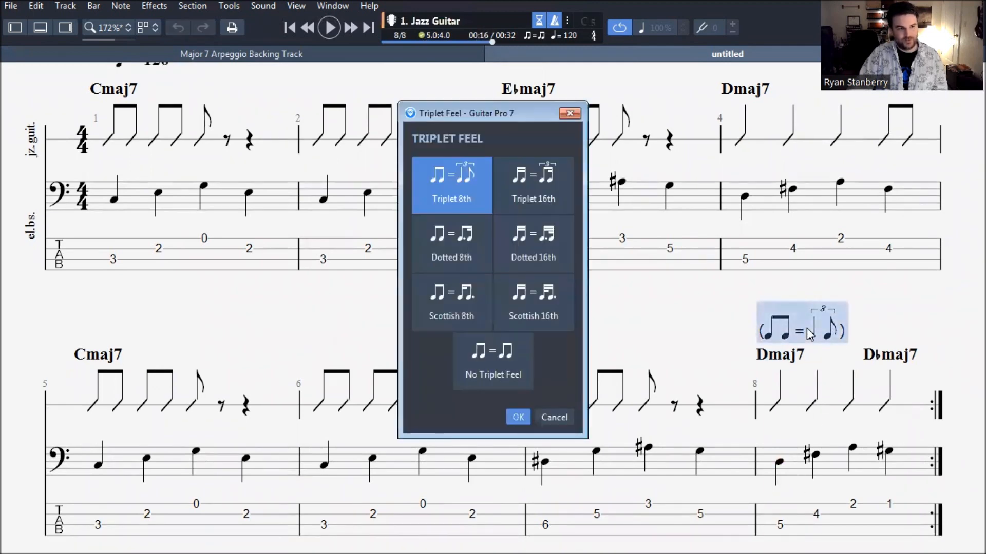
{"action": "left_click", "coordinate": [503, 358]}
{"action": "left_click", "coordinate": [517, 417]}
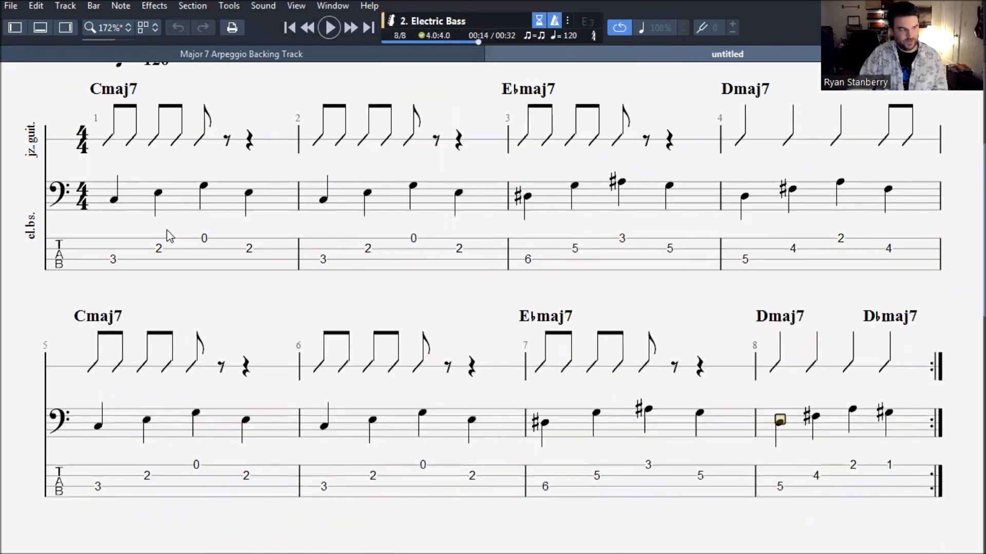
- Apply the Triplet 8th feel from the first beat of bar 1
{"action": "scroll", "coordinate": [106, 306], "scroll_direction": "up", "scroll_amount": 2}
{"action": "left_click", "coordinate": [114, 335]}
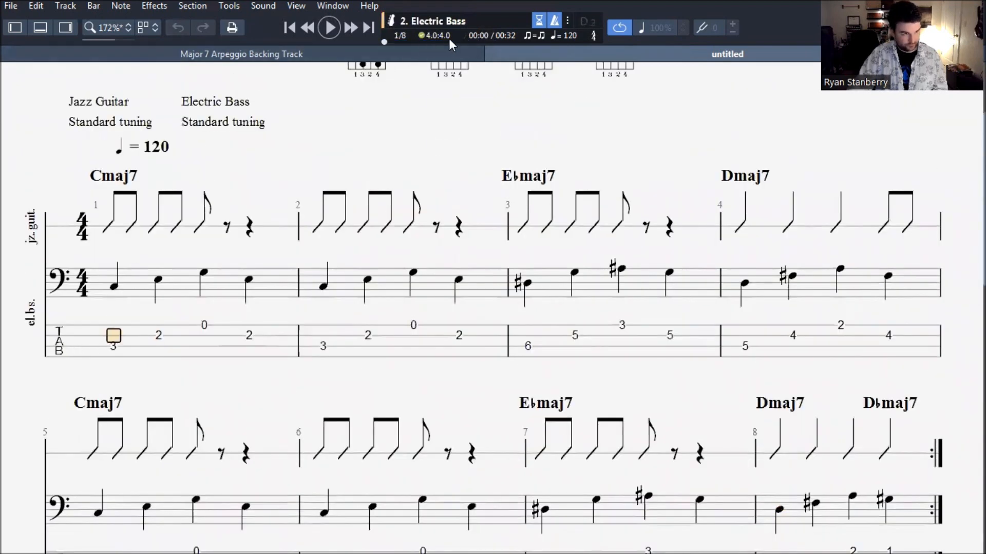
{"action": "left_click", "coordinate": [533, 36]}
{"action": "left_click", "coordinate": [451, 184]}
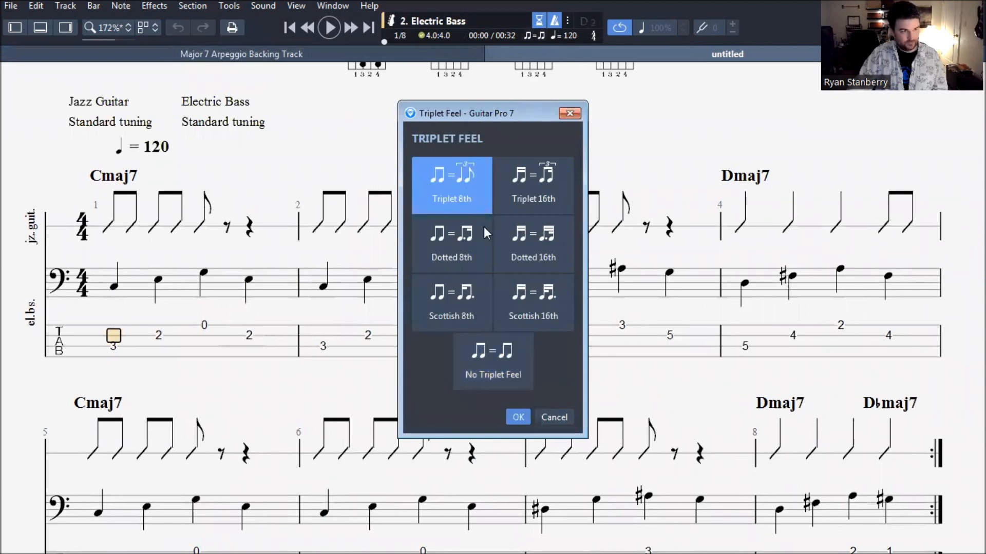
{"action": "left_click", "coordinate": [518, 417]}
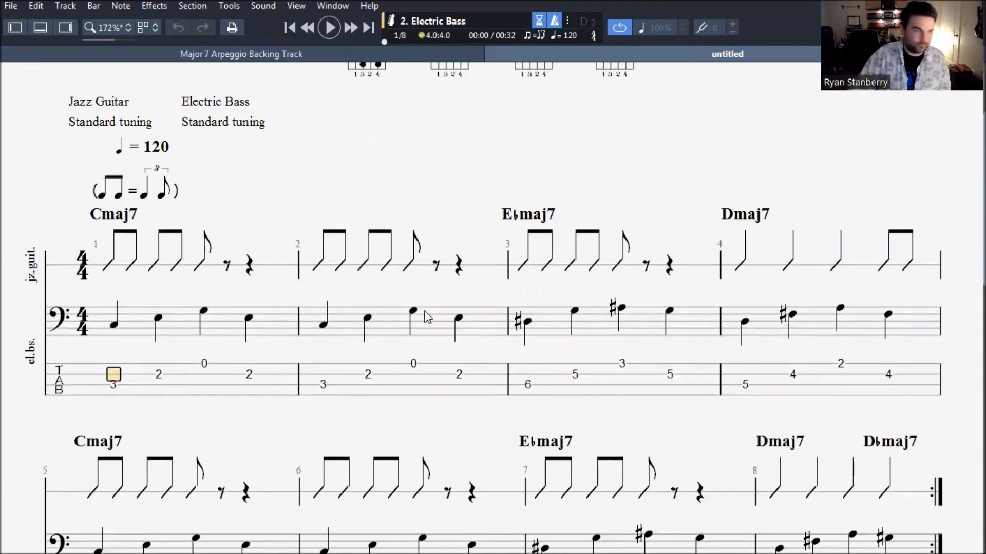
- Set the score's title to "Major 7 Arpeggio Backing Track 2" in the song information
{"action": "scroll", "coordinate": [394, 310], "scroll_direction": "up", "scroll_amount": 3}
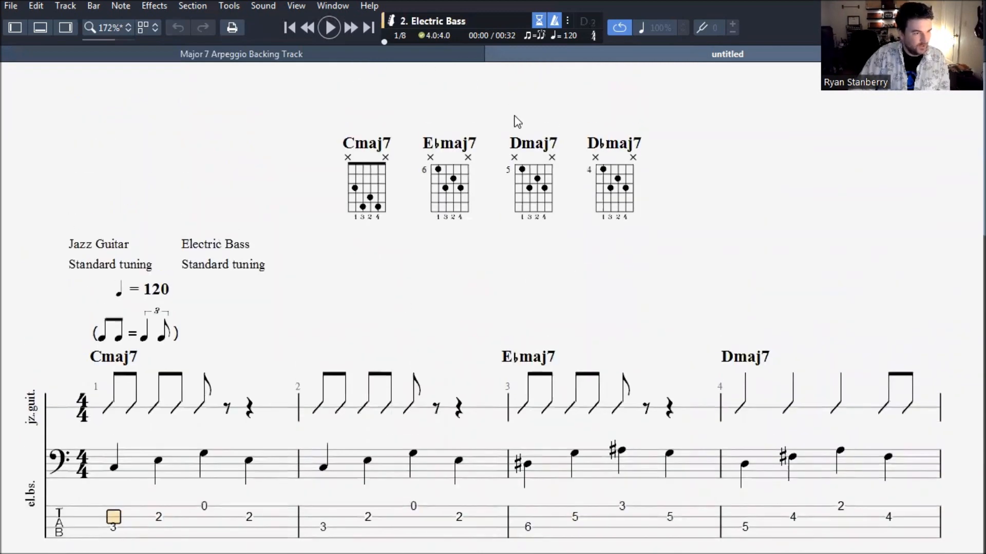
{"action": "left_click", "coordinate": [65, 27]}
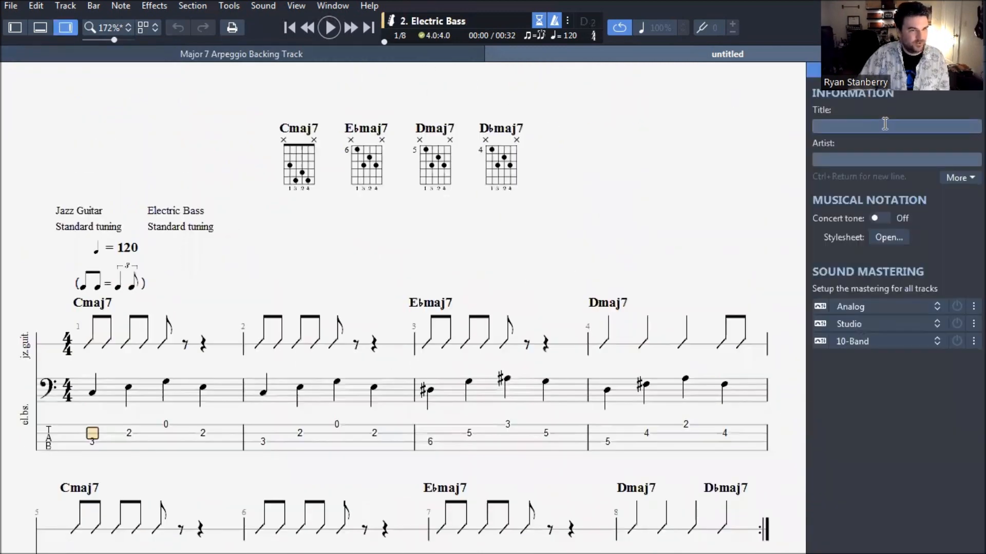
{"action": "type", "text": "Major 7 Arpeggio Backing Track 2"}
{"action": "left_click", "coordinate": [68, 29]}
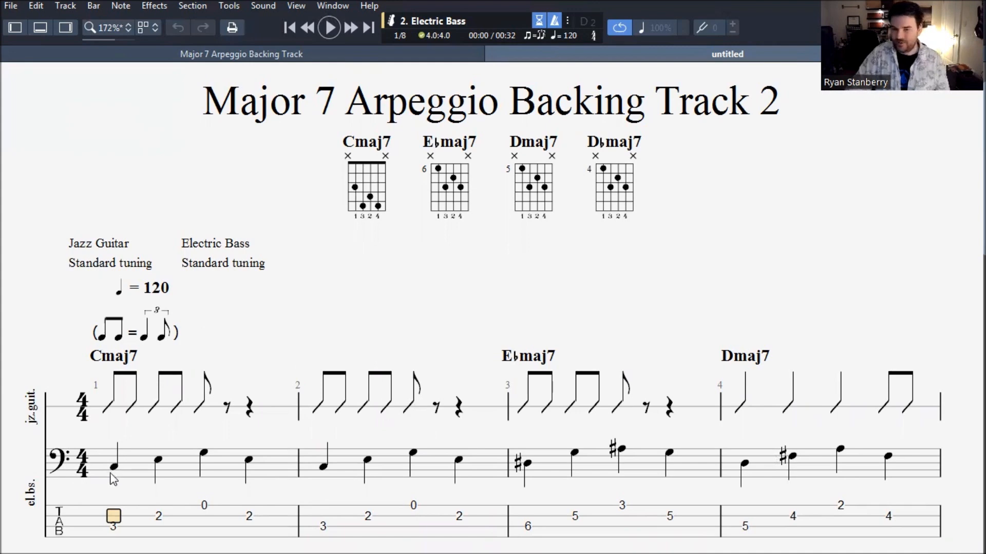
- Pan the Jazz Guitar track to about 42 left and the Electric Bass track to the right
{"action": "scroll", "coordinate": [178, 409], "scroll_direction": "down", "scroll_amount": 1}
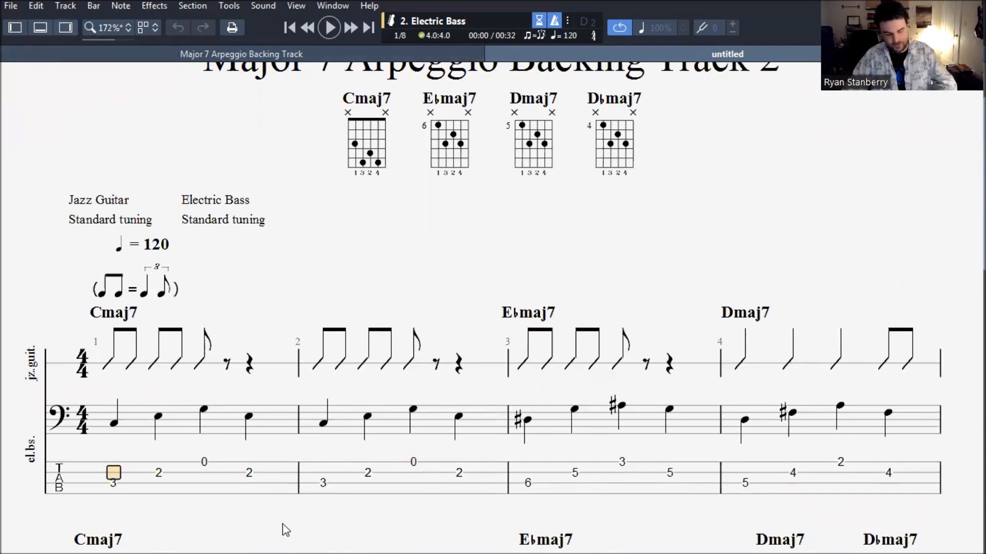
{"action": "key", "text": "F8"}
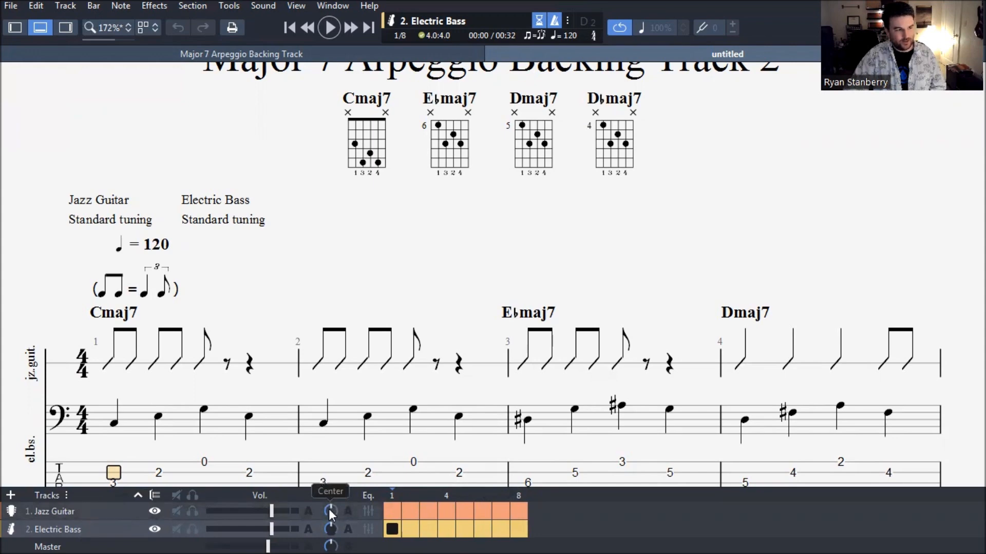
{"action": "left_click_drag", "start_coordinate": [318, 518], "coordinate": [312, 525]}
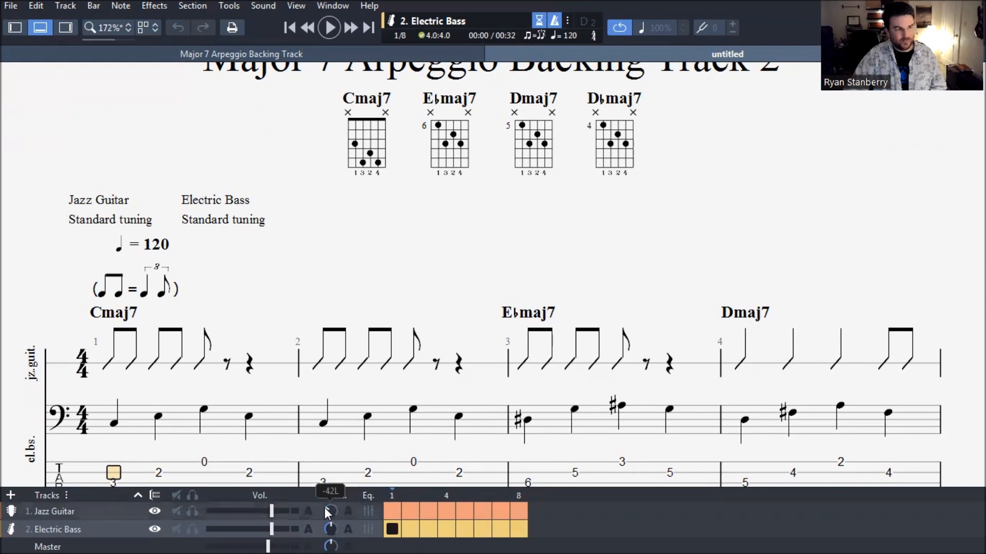
{"action": "mouse_move", "coordinate": [328, 502]}
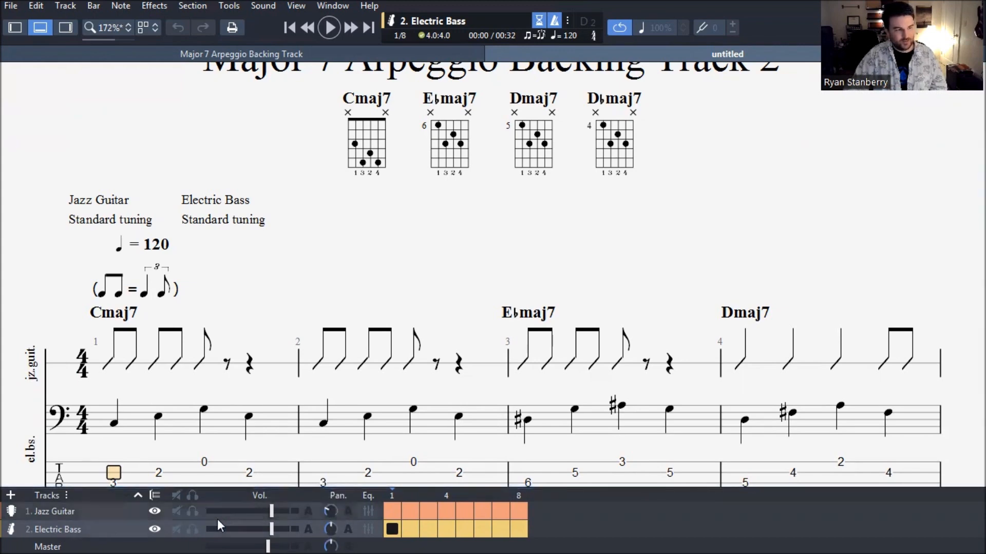
{"action": "mouse_move", "coordinate": [334, 529]}
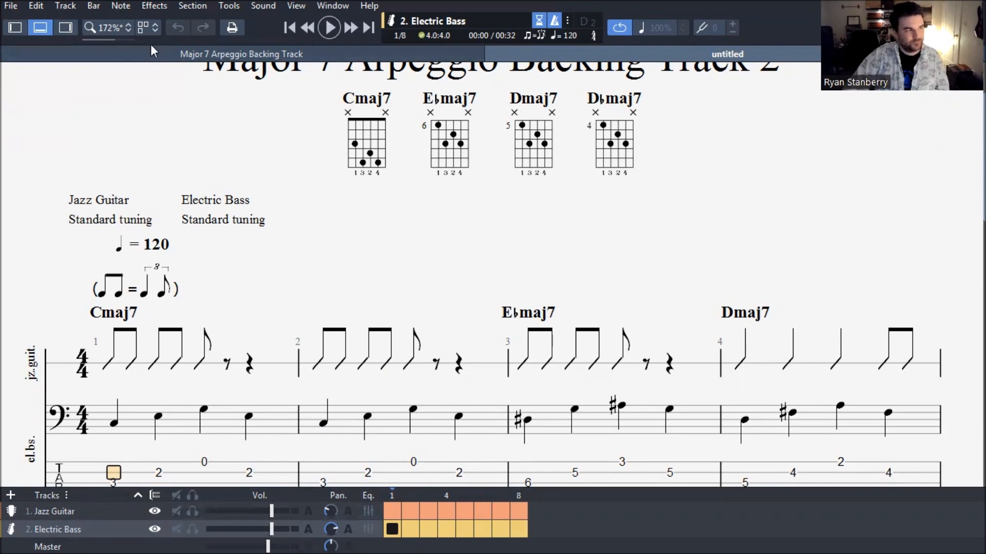
{"action": "left_click", "coordinate": [36, 31]}
- Play back the score from bar 1 to check the sound, and stop it
{"action": "scroll", "coordinate": [694, 257], "scroll_direction": "down", "scroll_amount": 1}
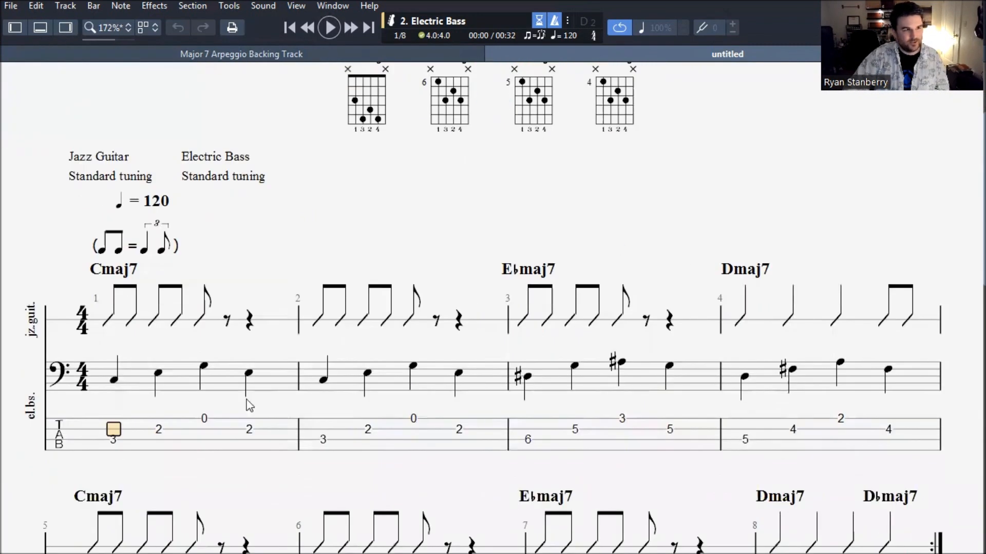
{"action": "left_click", "coordinate": [329, 27]}
{"action": "left_click", "coordinate": [329, 27]}
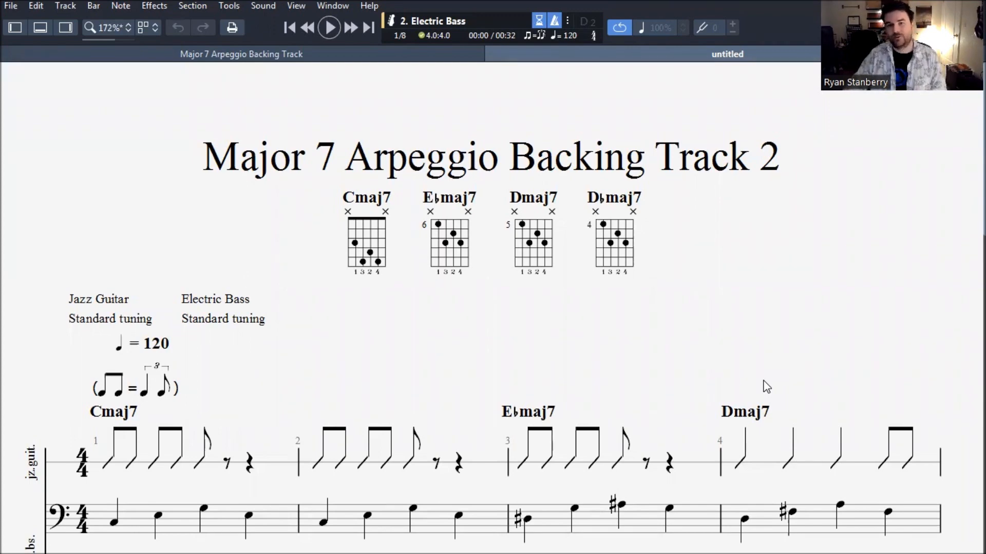
- Change the repeat close at the end of bar 8 to play 20 times
{"action": "scroll", "coordinate": [823, 371], "scroll_direction": "down", "scroll_amount": 1}
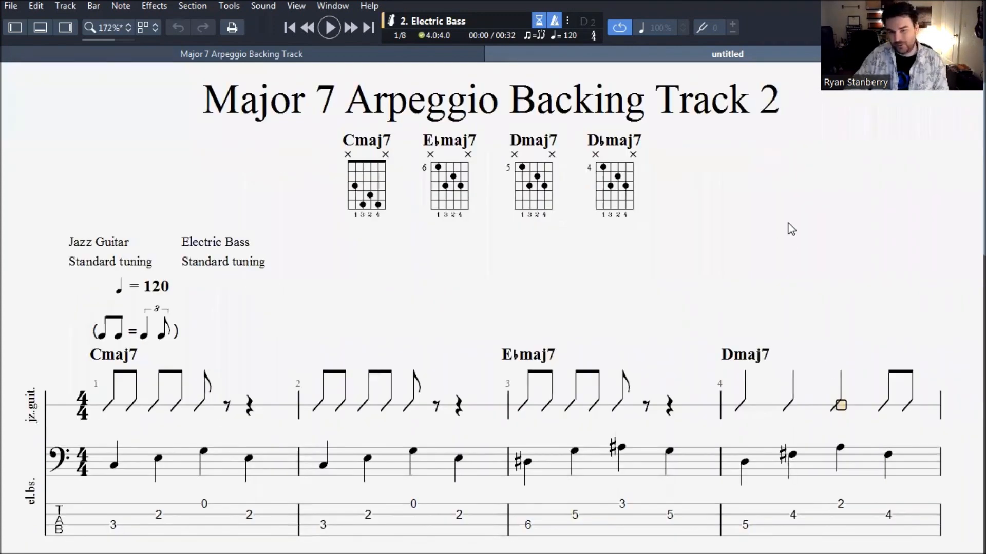
{"action": "scroll", "coordinate": [824, 200], "scroll_direction": "down", "scroll_amount": 5}
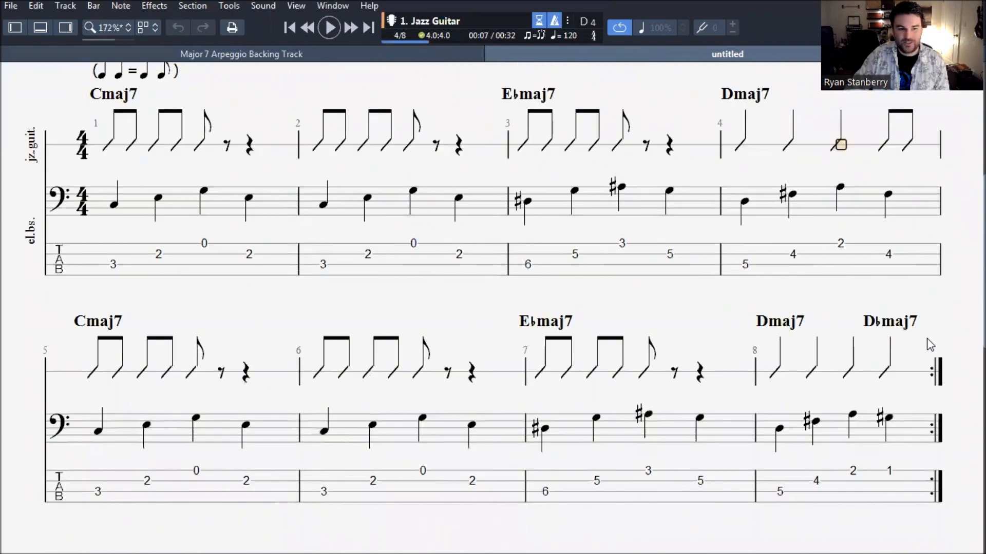
{"action": "double_click", "coordinate": [935, 380]}
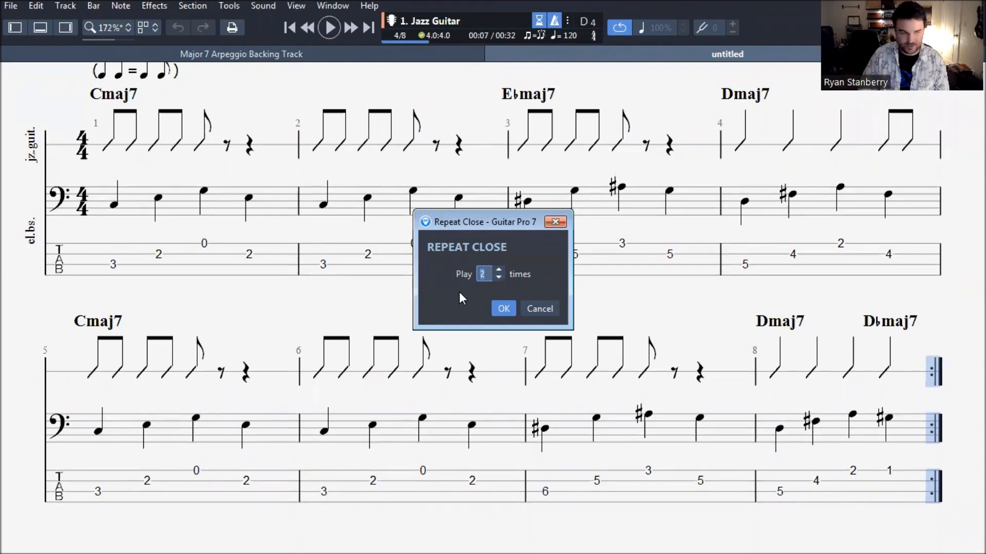
{"action": "type", "text": "20"}
{"action": "key", "text": "Return"}
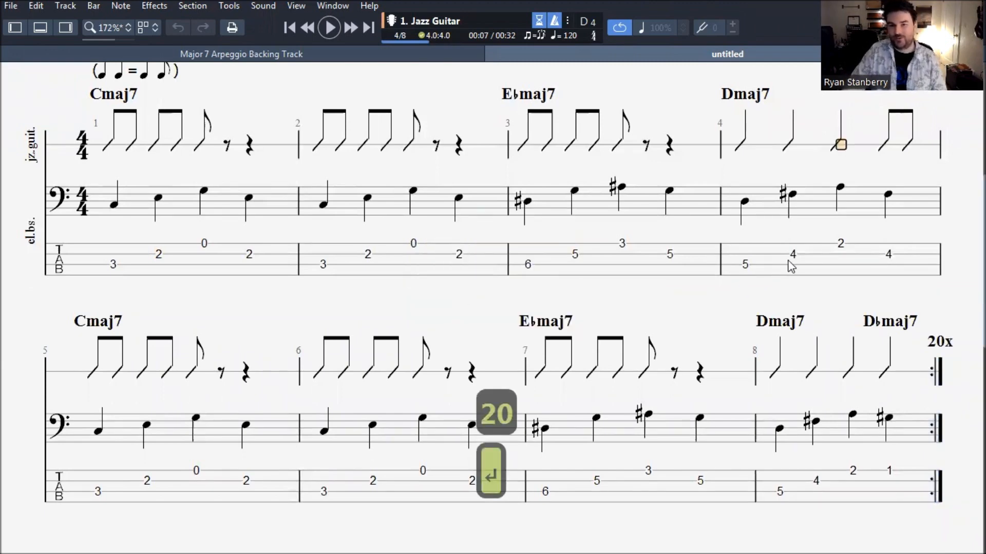
- Return the cursor to the first Electric Bass note of bar 1
{"action": "left_click", "coordinate": [745, 260]}
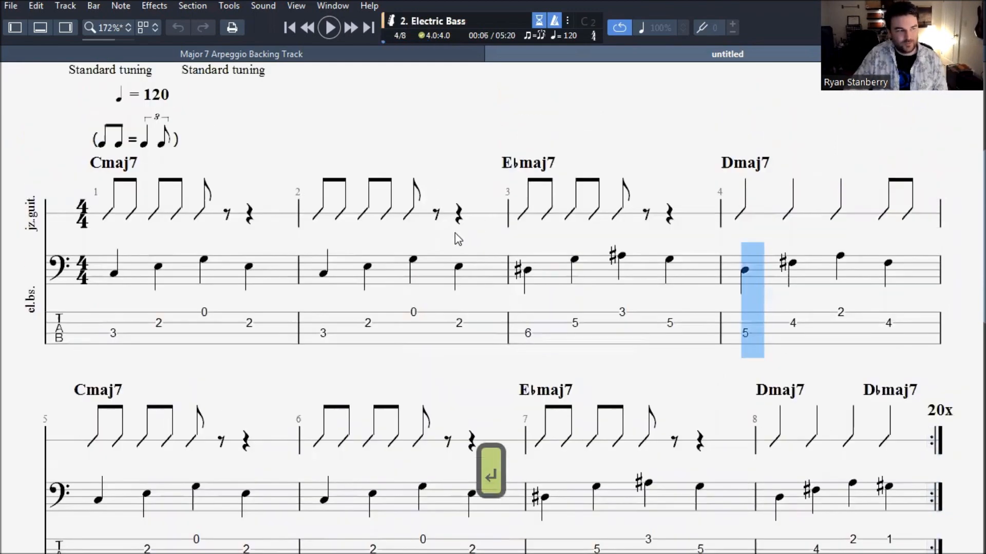
{"action": "double_click", "coordinate": [623, 314]}
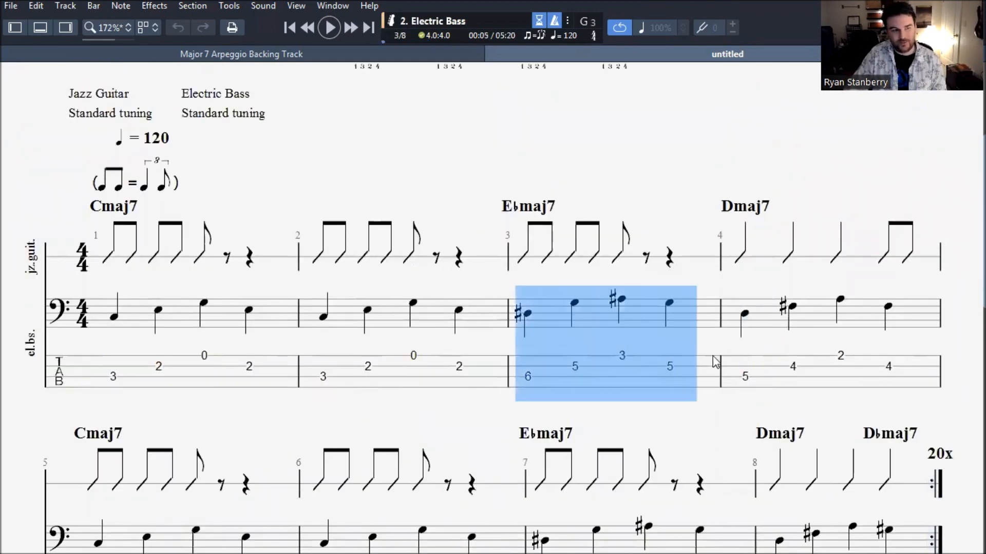
{"action": "left_click", "coordinate": [567, 358]}
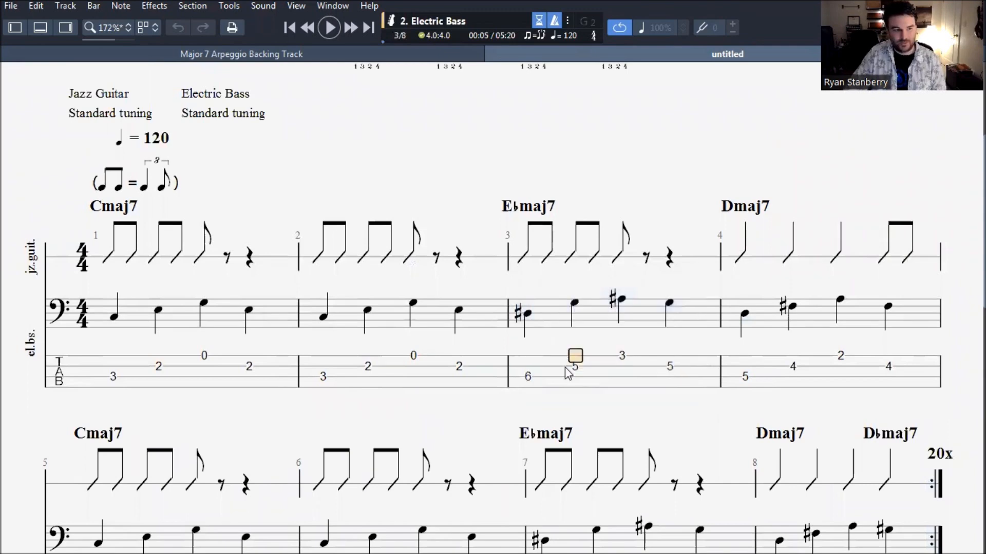
{"action": "left_click", "coordinate": [513, 378]}
{"action": "left_click", "coordinate": [103, 377]}
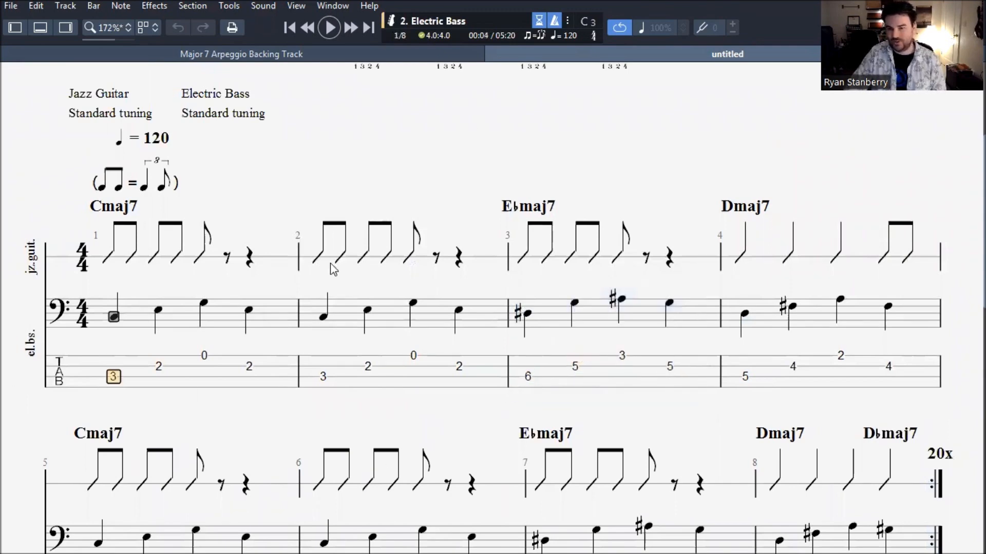
- Export the score as the MP3 file "Major 7 Arpeggio Backing Track 2" with the metronome off and normalization on at -1 dB RMS
{"action": "left_click", "coordinate": [10, 6]}
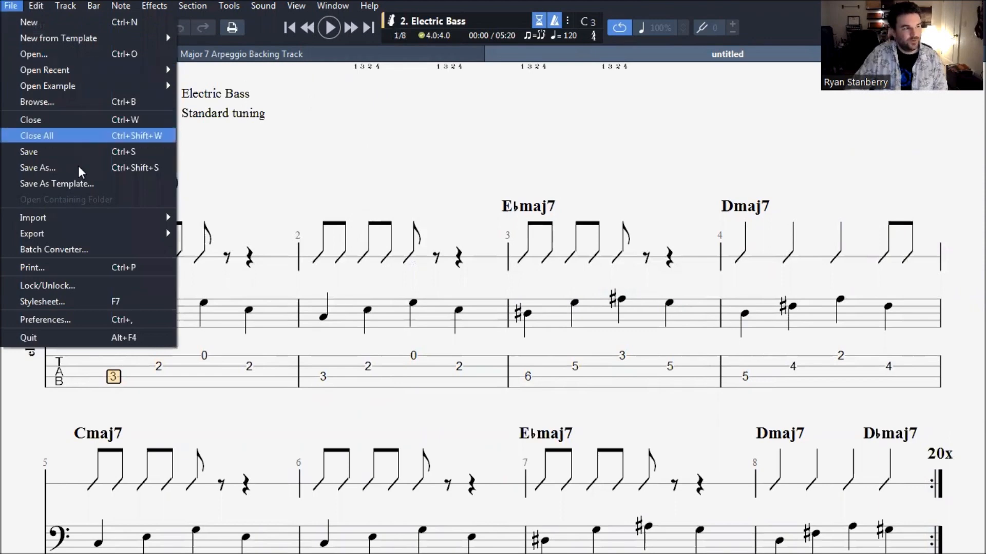
{"action": "mouse_move", "coordinate": [94, 235]}
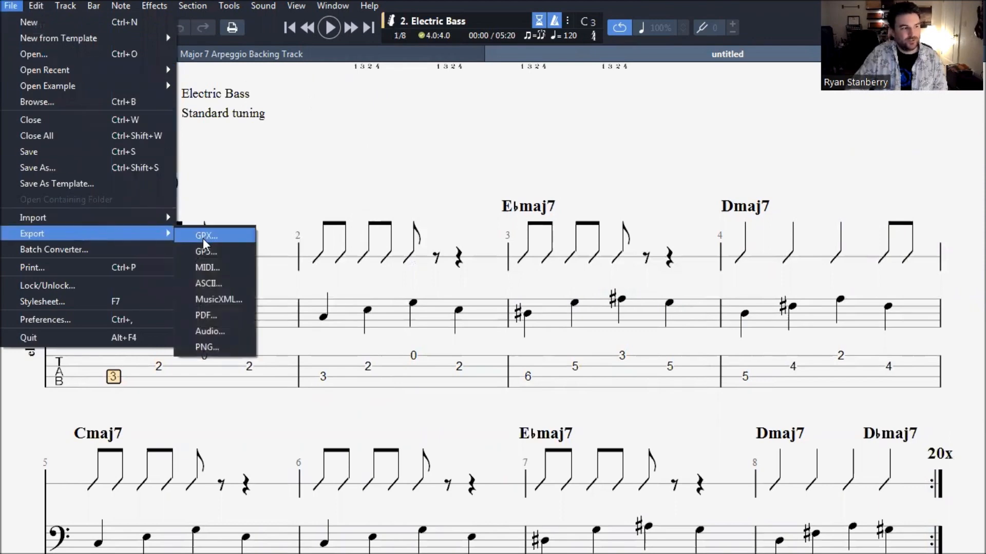
{"action": "left_click", "coordinate": [208, 332]}
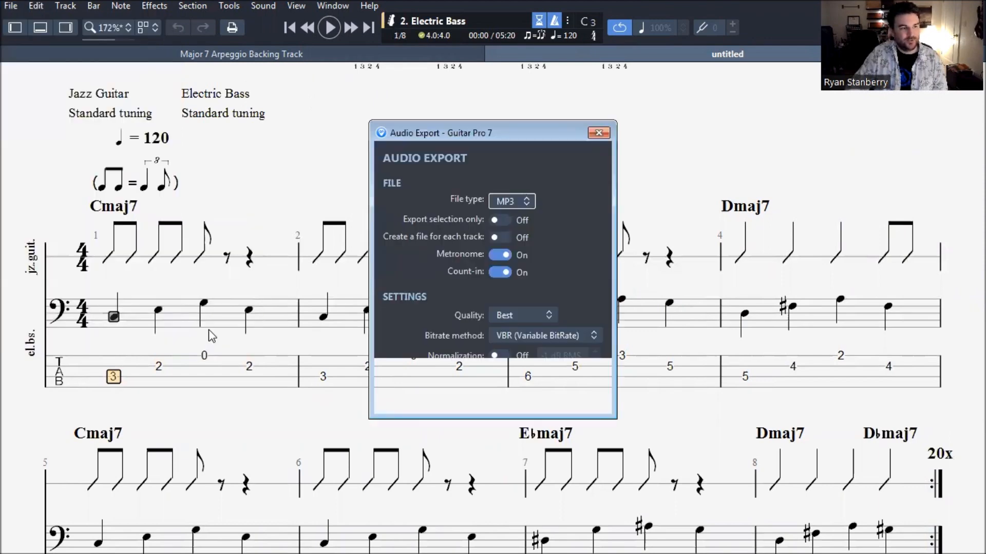
{"action": "left_click_drag", "start_coordinate": [421, 132], "coordinate": [612, 136]}
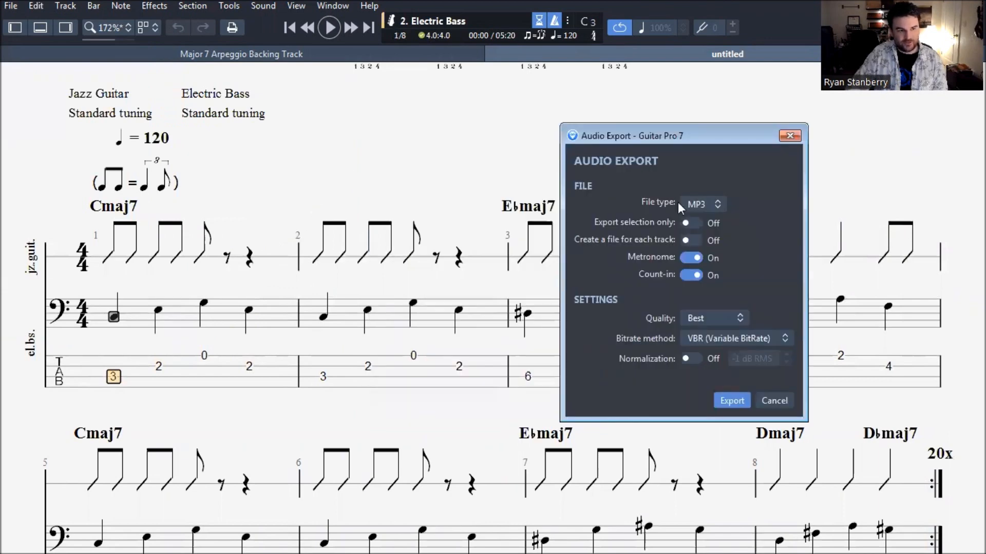
{"action": "left_click", "coordinate": [713, 207]}
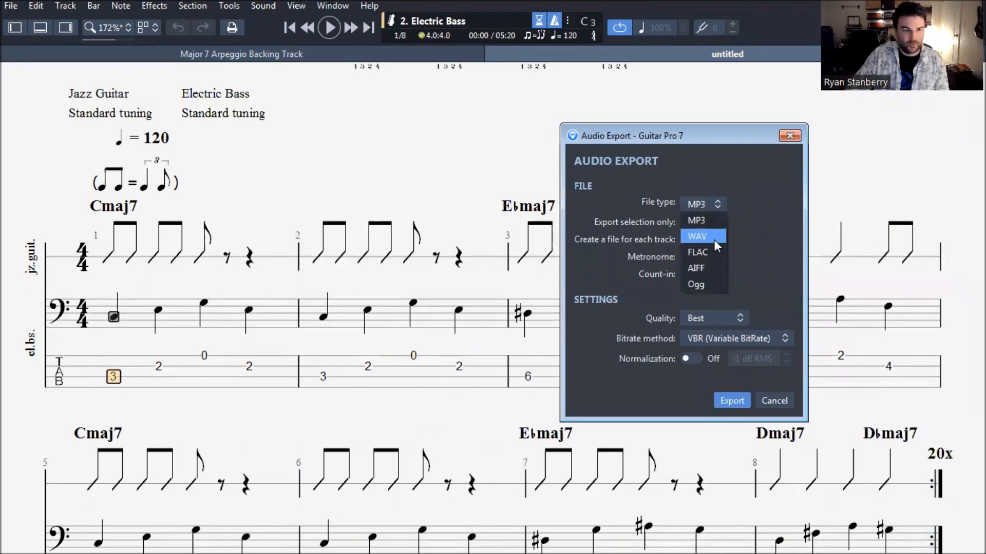
{"action": "left_click", "coordinate": [722, 202]}
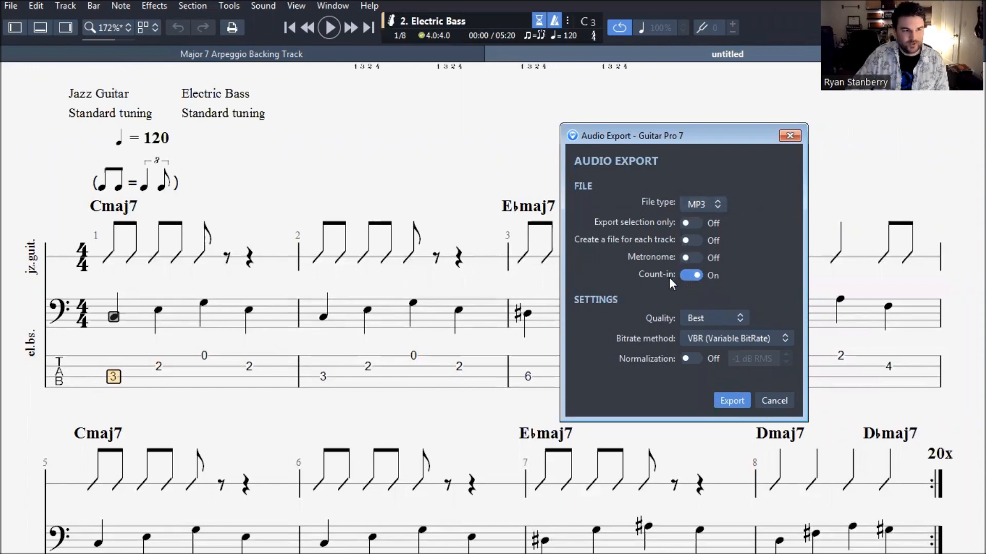
{"action": "left_click", "coordinate": [692, 359]}
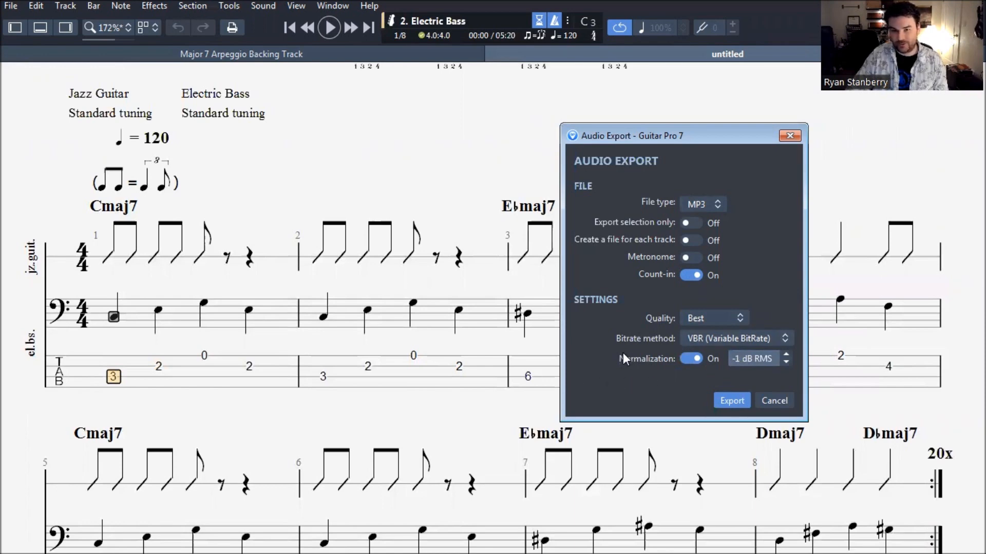
{"action": "left_click", "coordinate": [734, 403]}
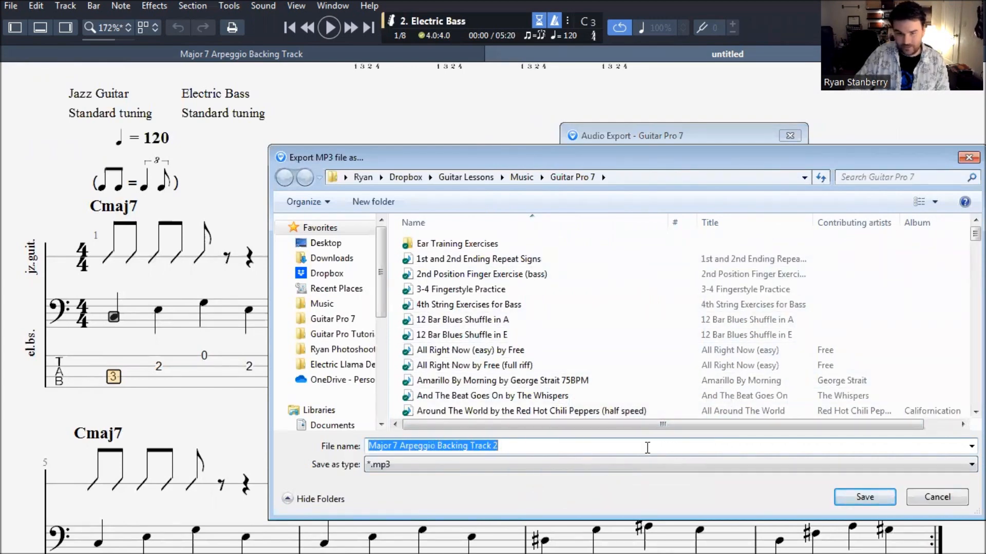
{"action": "left_click", "coordinate": [882, 497]}
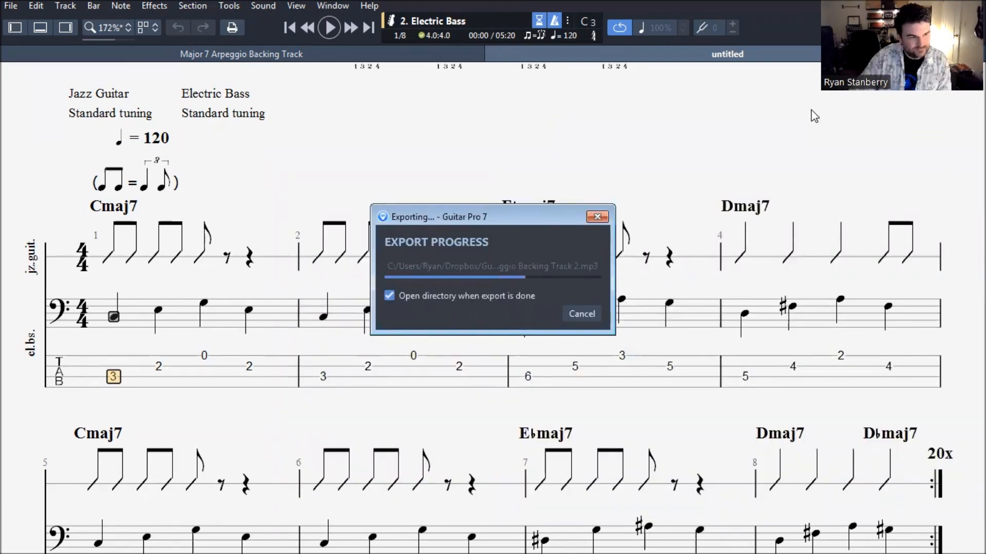
- Play the exported "Major 7 Arpeggio Backing Track 2" MP3 from its folder to check it, and stop it
{"action": "left_click_drag", "start_coordinate": [589, 189], "coordinate": [622, 107]}
{"action": "left_click", "coordinate": [477, 194]}
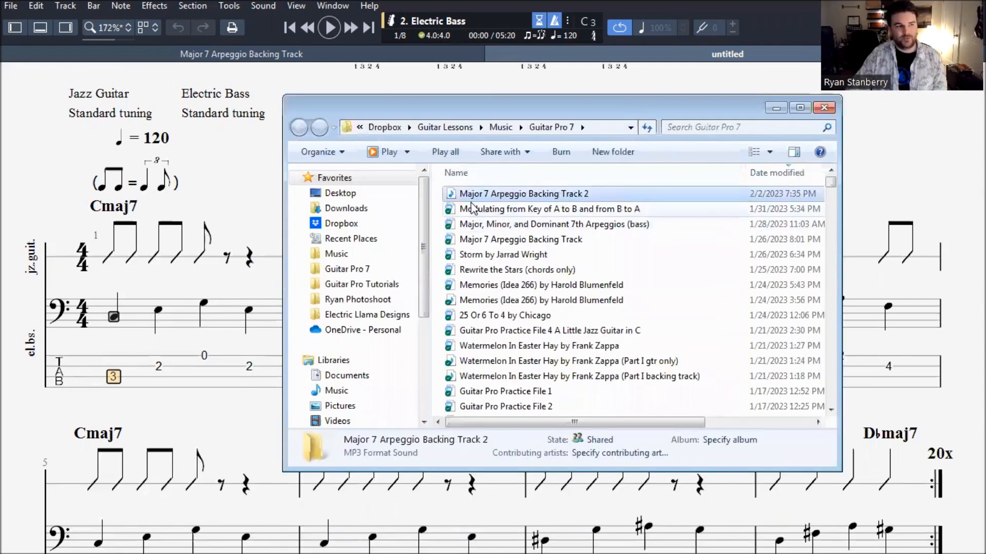
{"action": "double_click", "coordinate": [529, 195]}
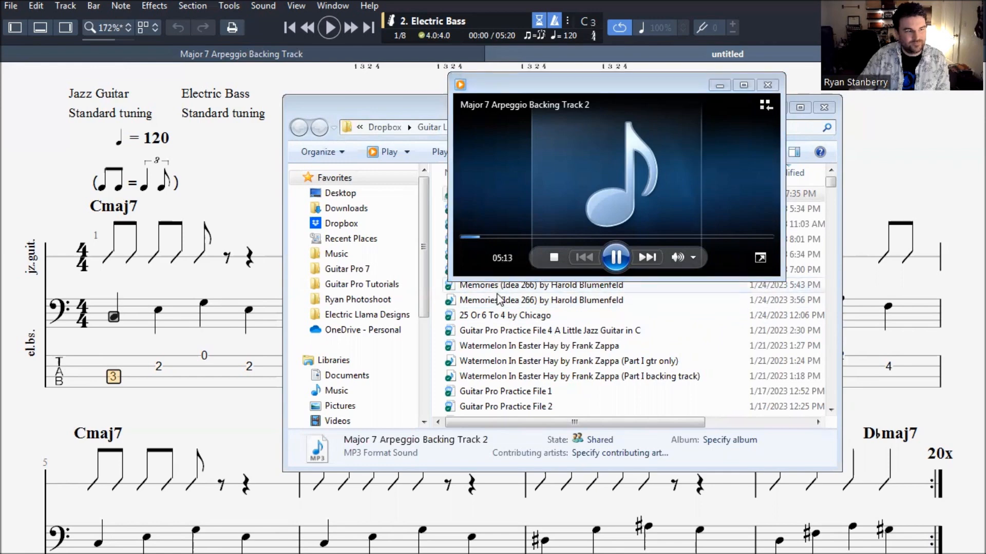
{"action": "left_click", "coordinate": [554, 258]}
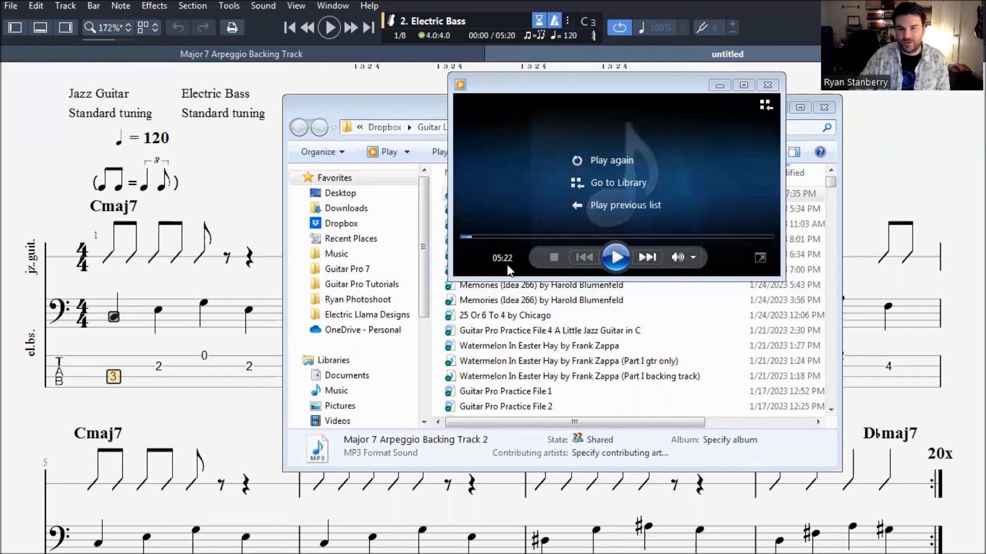